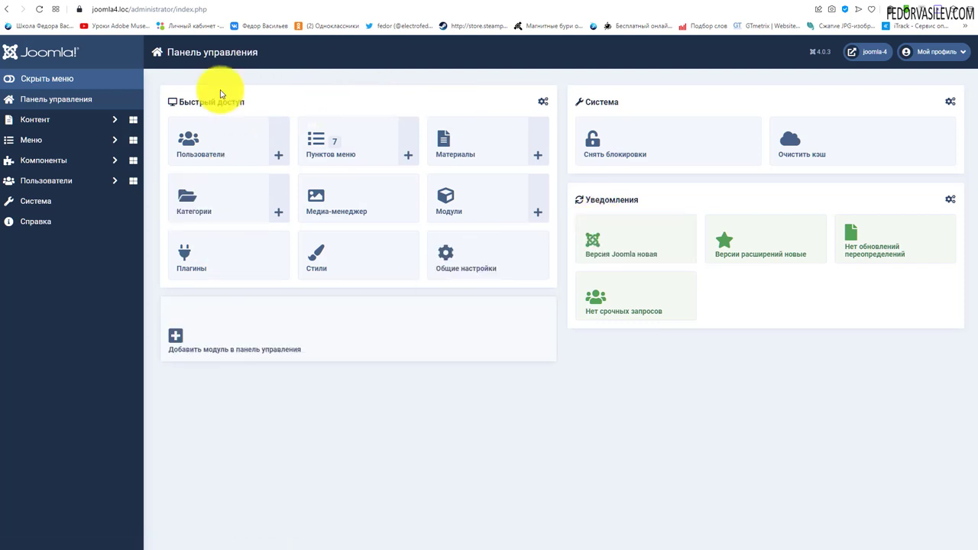
left_click(54, 141)
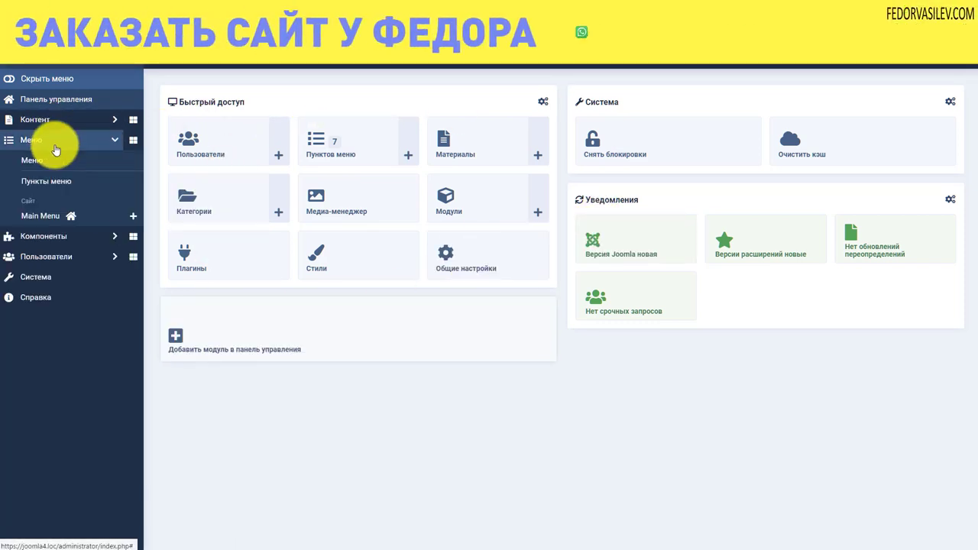
left_click(54, 140)
left_click(52, 122)
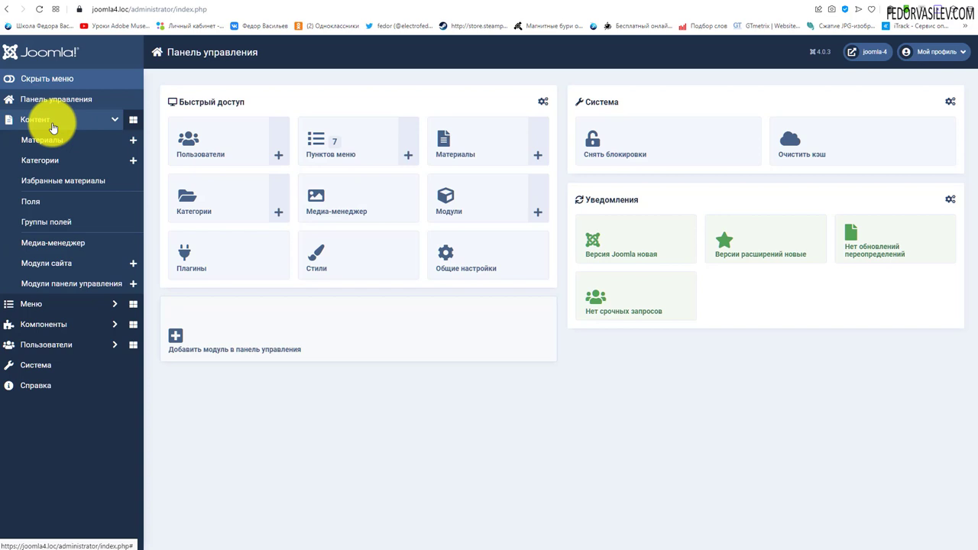
Step: Review the categories of the news feeds component (Ленты новостей) and start creating a new news feed
left_click(47, 327)
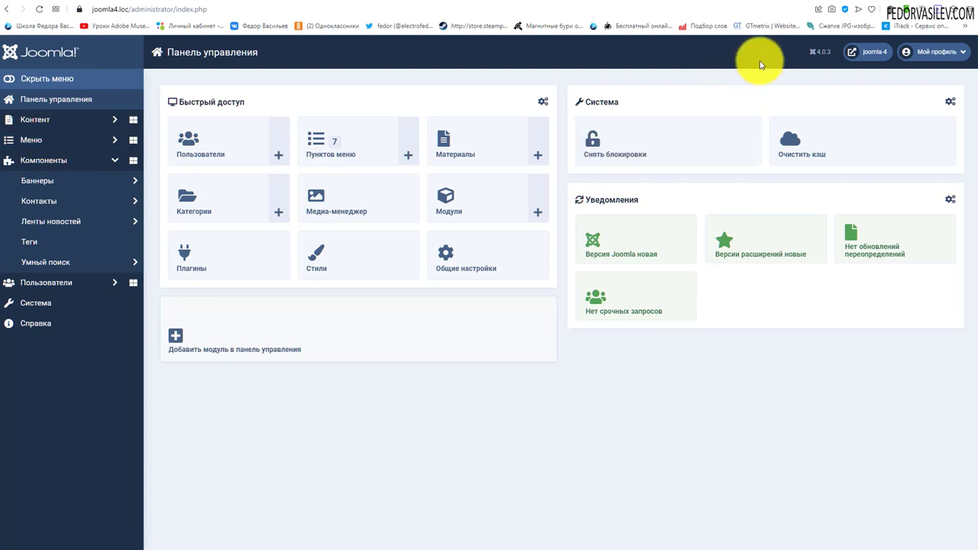
left_click(53, 222)
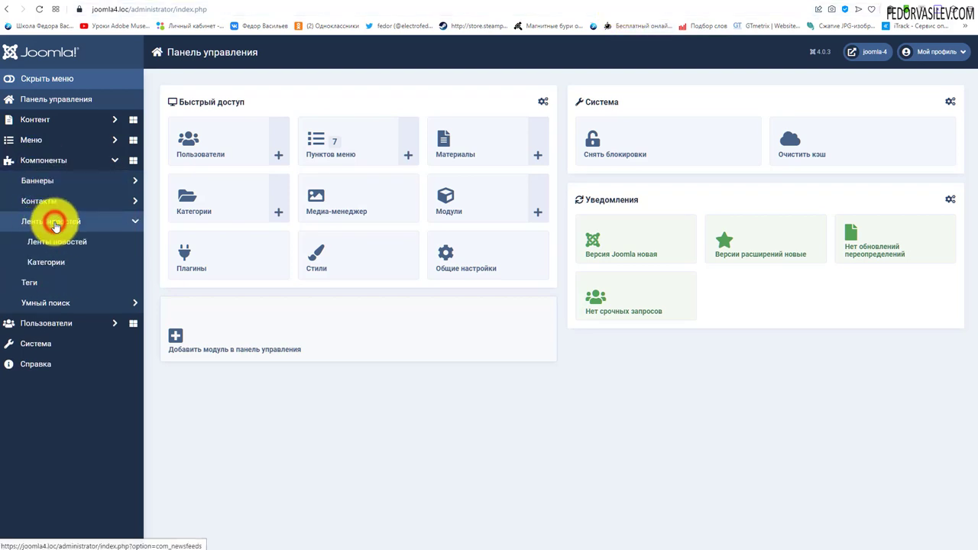
left_click(48, 262)
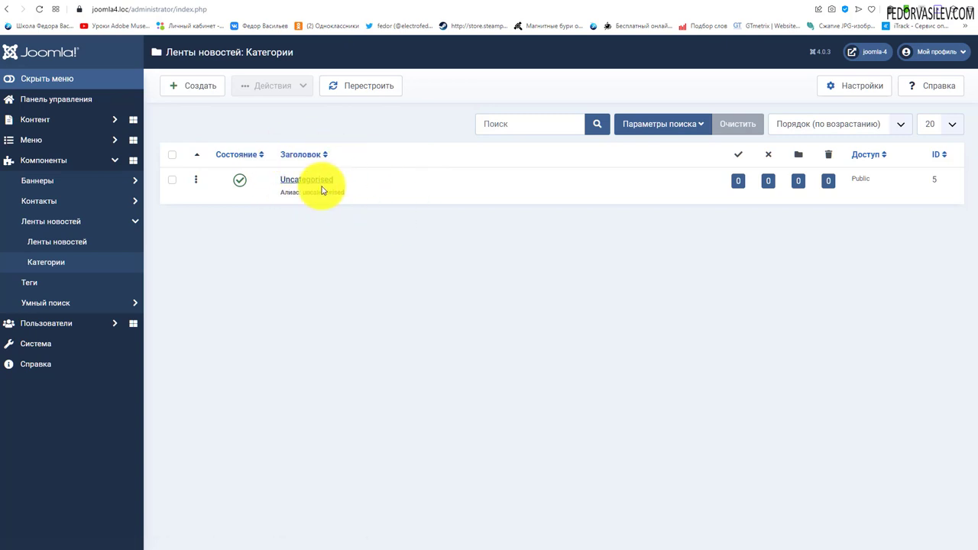
left_click(55, 246)
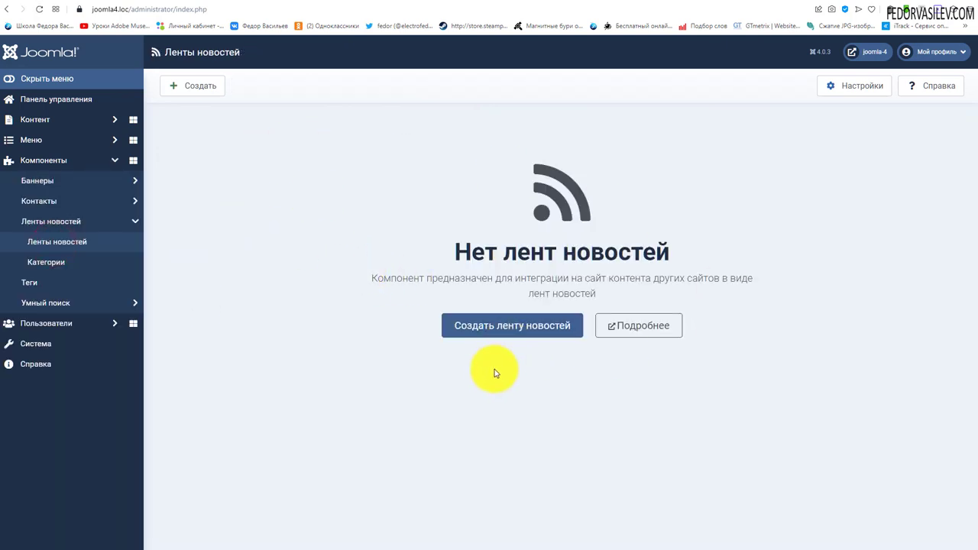
left_click(477, 327)
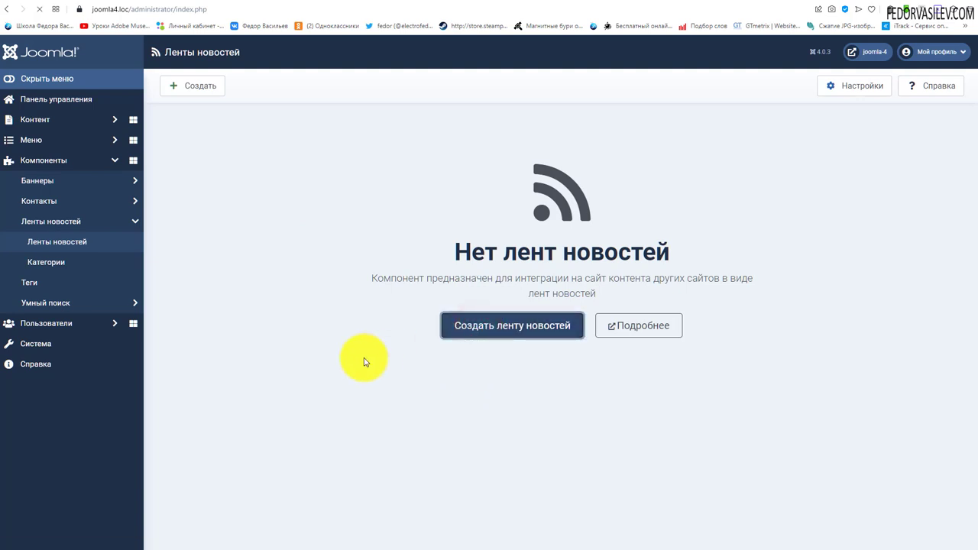
Step: Title the news feed "Ютуб" and go to its empty Ссылка (URL) field
left_click(67, 138)
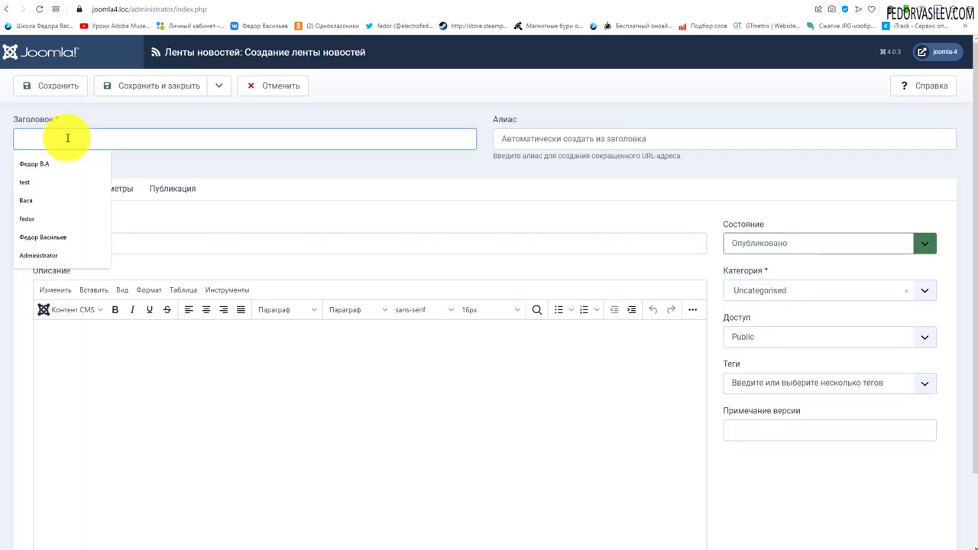
type("Ютуб")
double_click(67, 139)
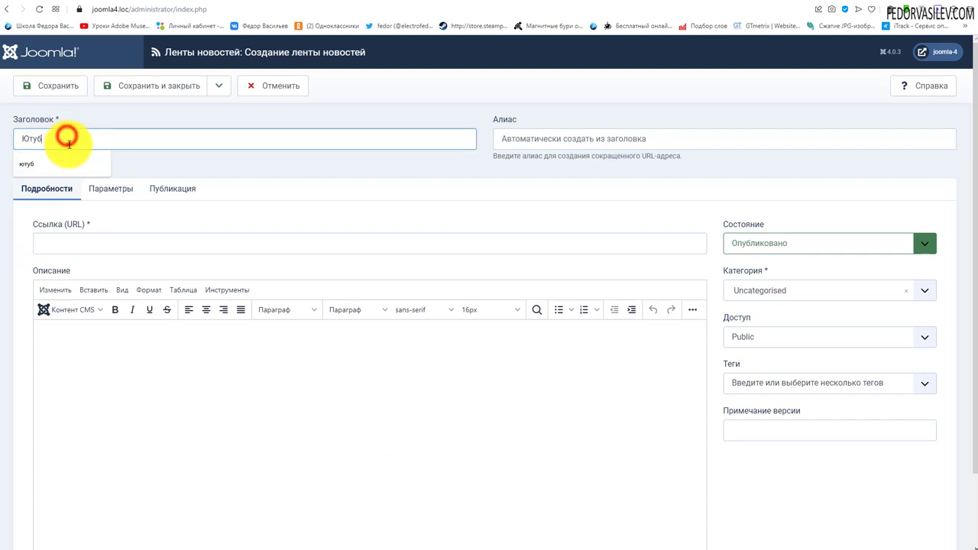
left_click(131, 113)
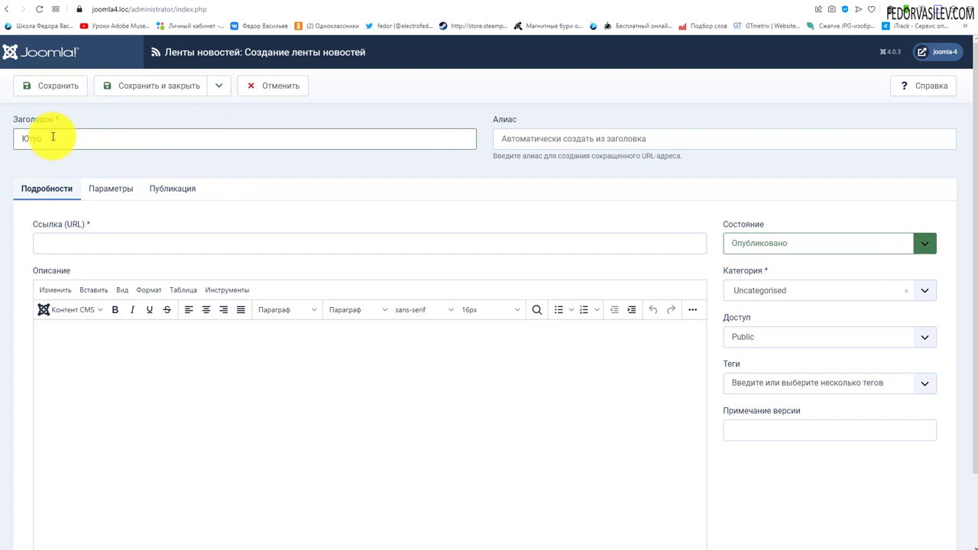
scroll(174, 154, "down", 1)
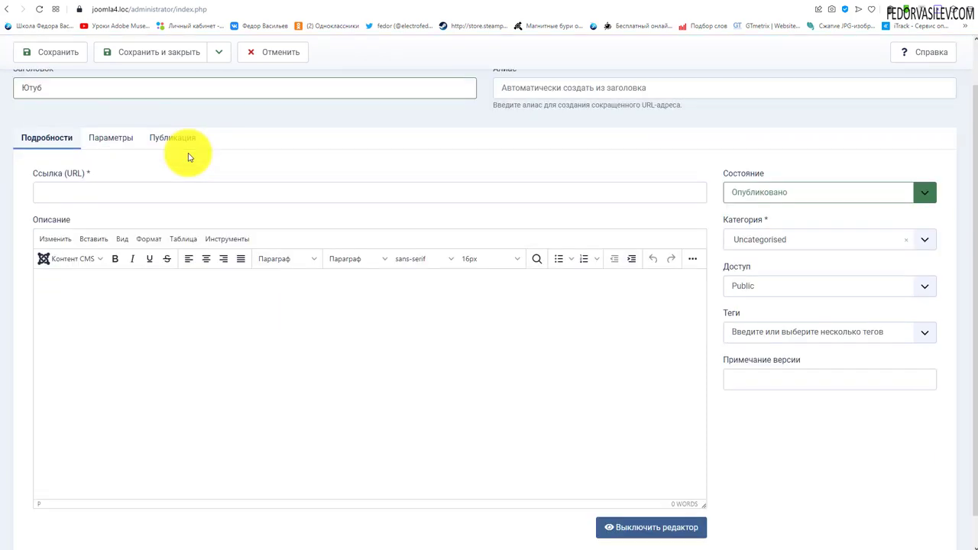
left_click(44, 178)
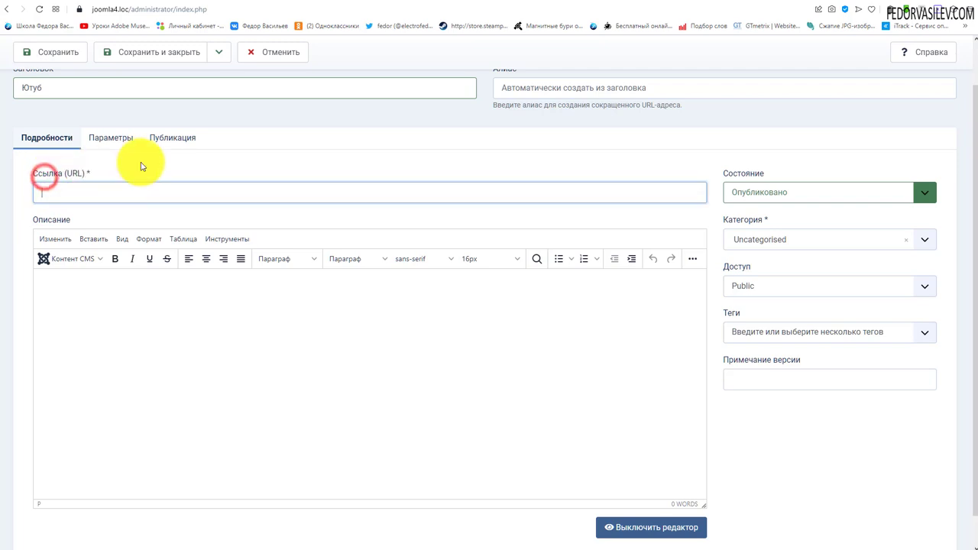
Step: Switch to YouTube, open the channel's playlist "Базовый курс №1 в рунете по CMS Joomla 4" and pause its first video
left_click(655, 2)
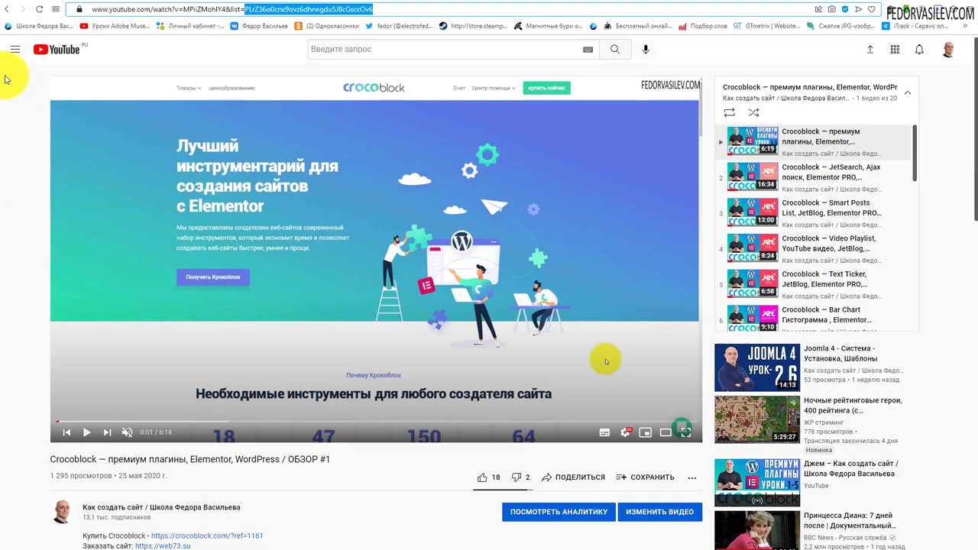
left_click(6, 9)
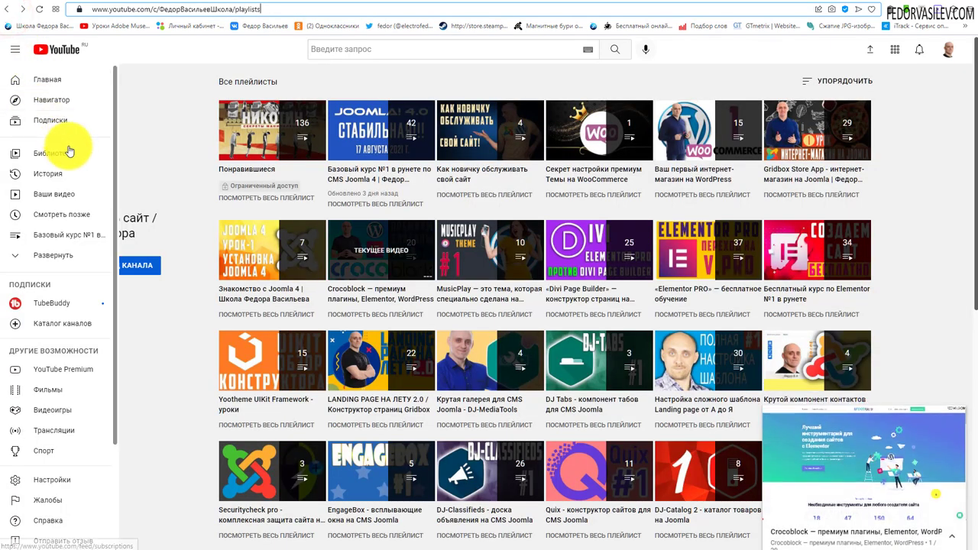
left_click(957, 413)
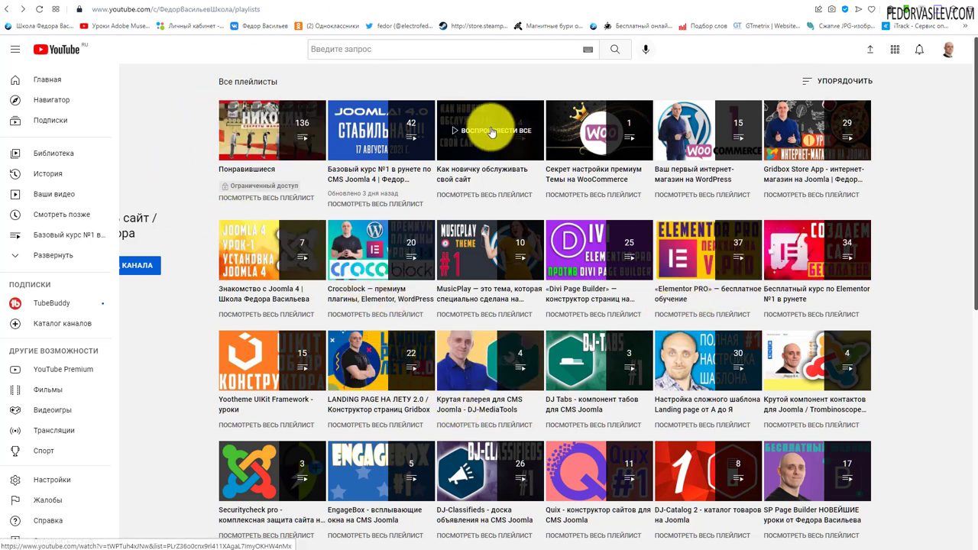
left_click(362, 132)
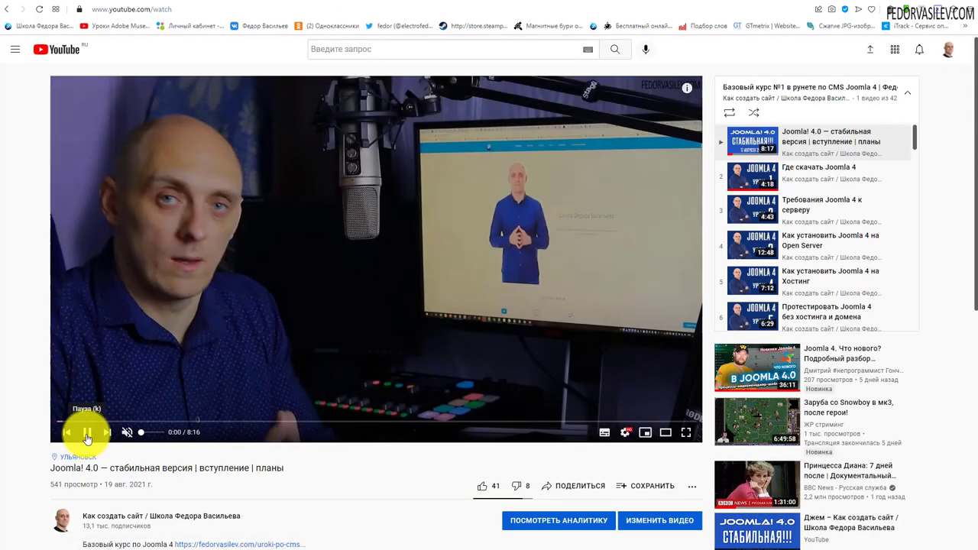
left_click(86, 434)
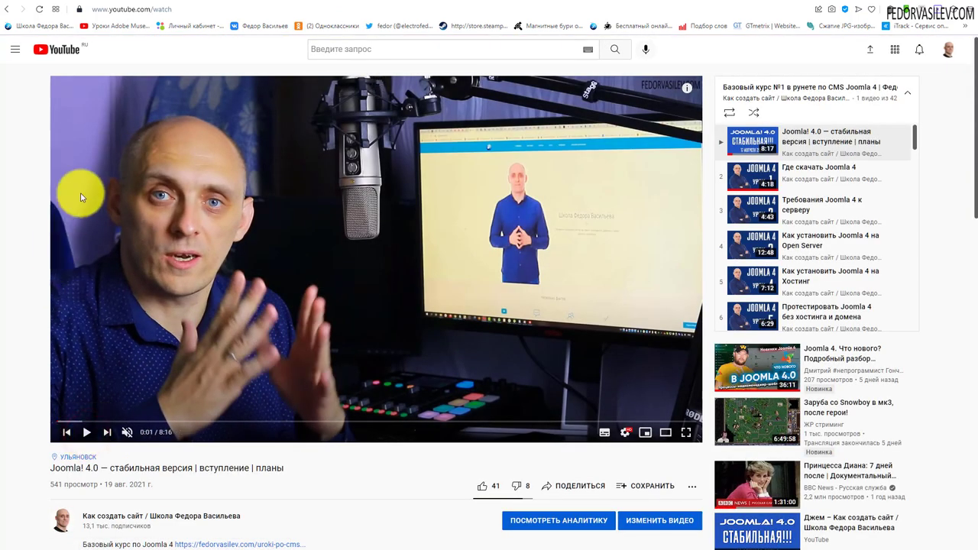
scroll(428, 268, "down", 3)
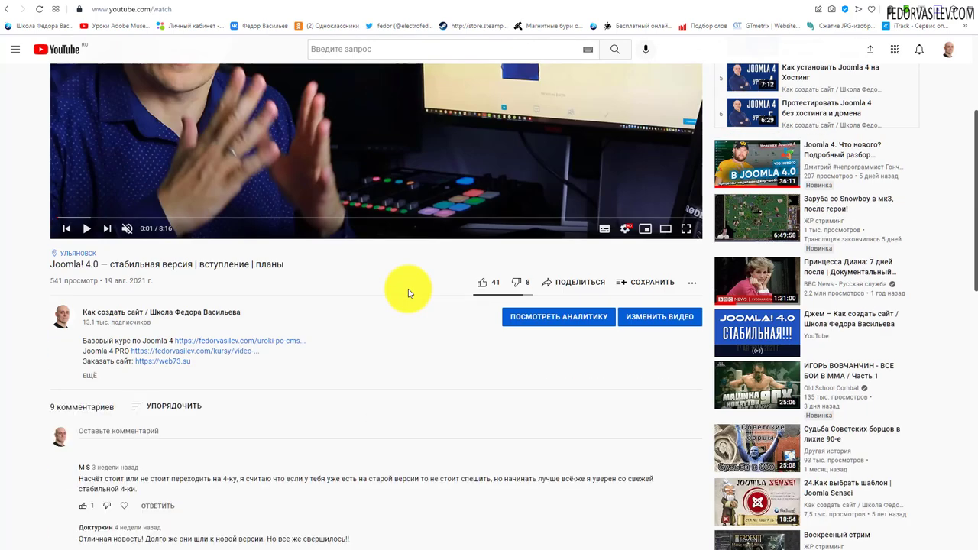
scroll(408, 292, "up", 3)
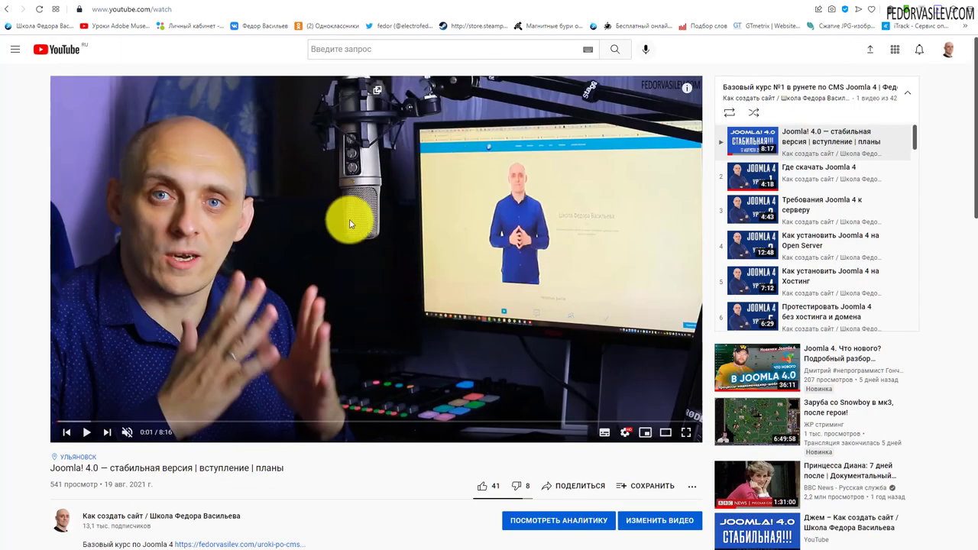
key("alt+Tab")
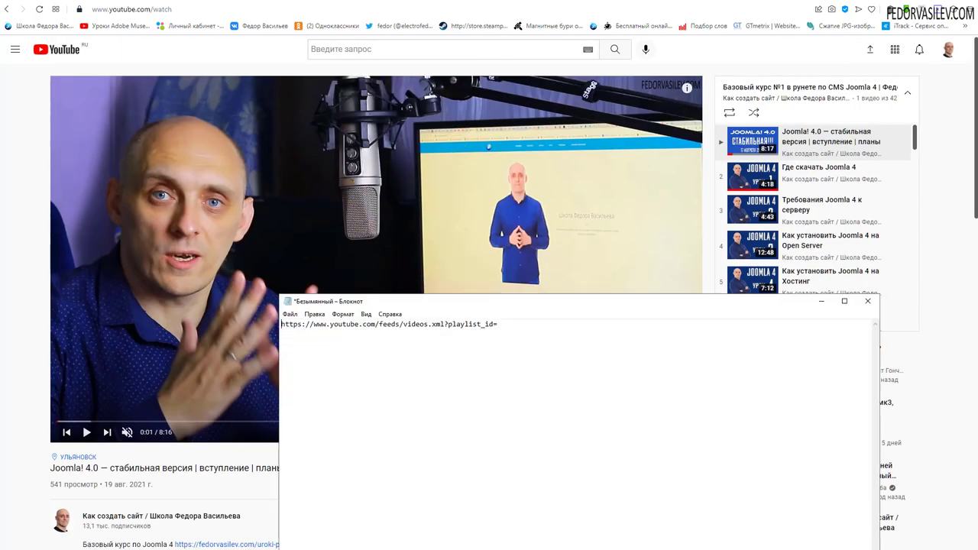
left_click_drag(499, 324, 257, 323)
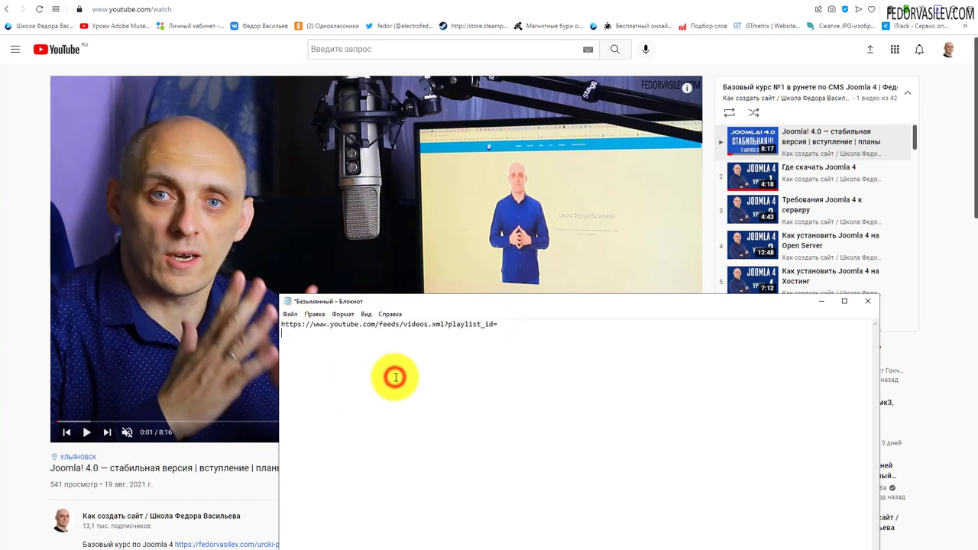
left_click_drag(497, 323, 280, 327)
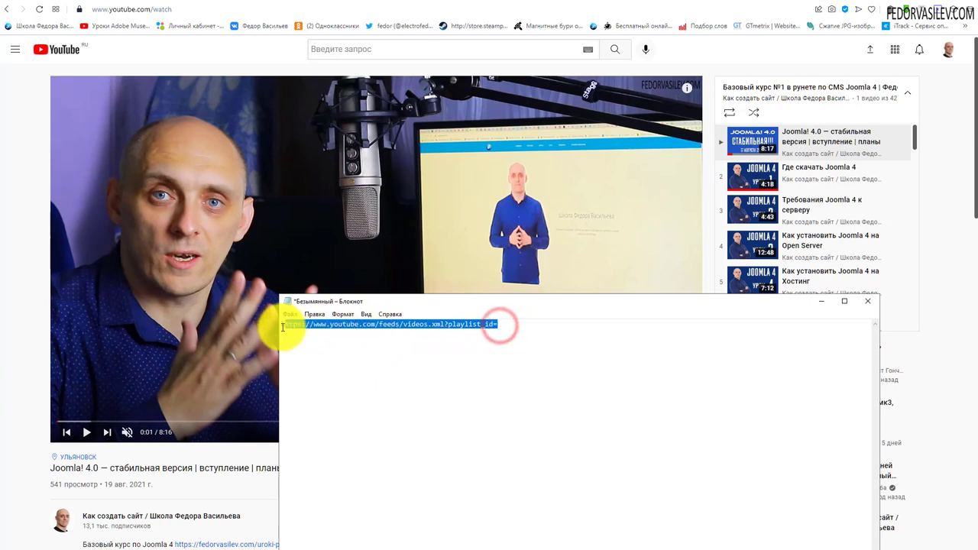
left_click(319, 361)
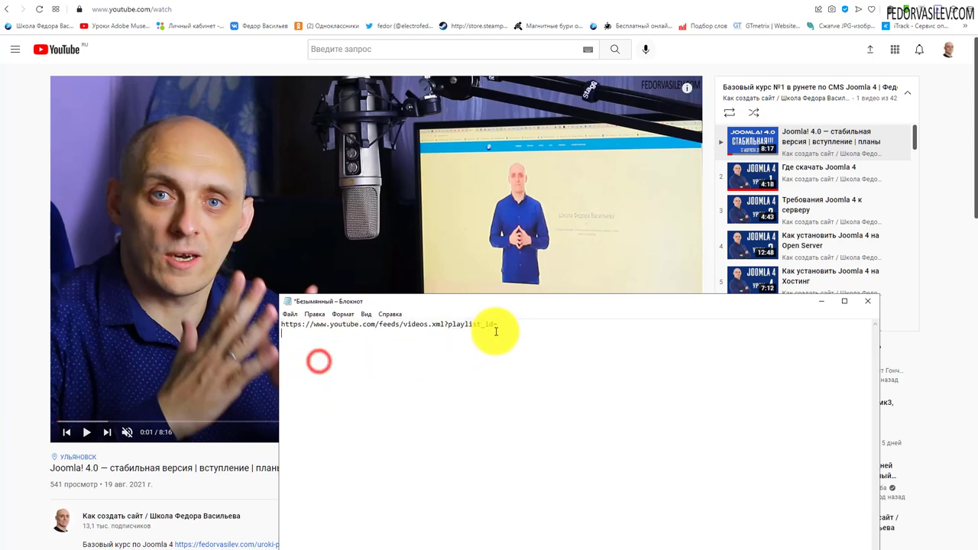
left_click_drag(498, 324, 257, 327)
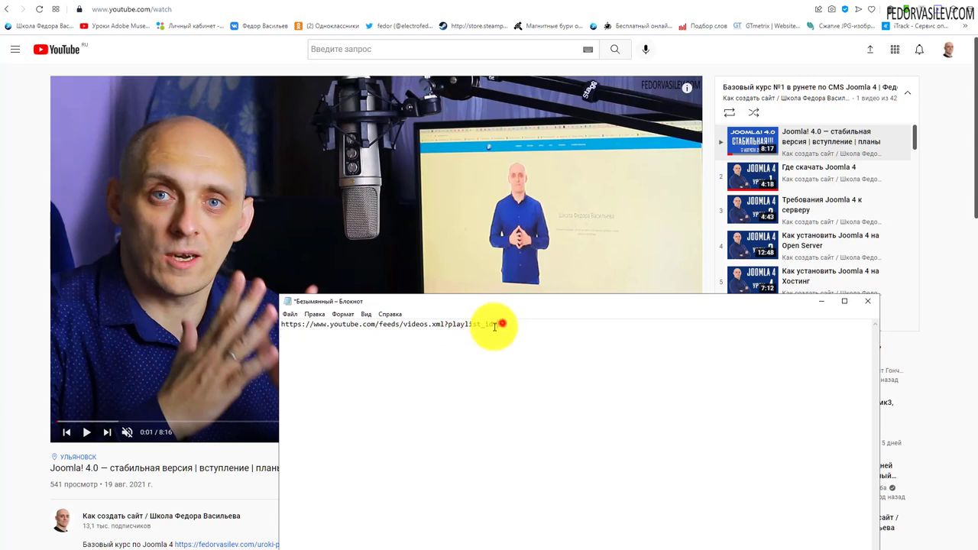
left_click_drag(483, 328, 484, 325)
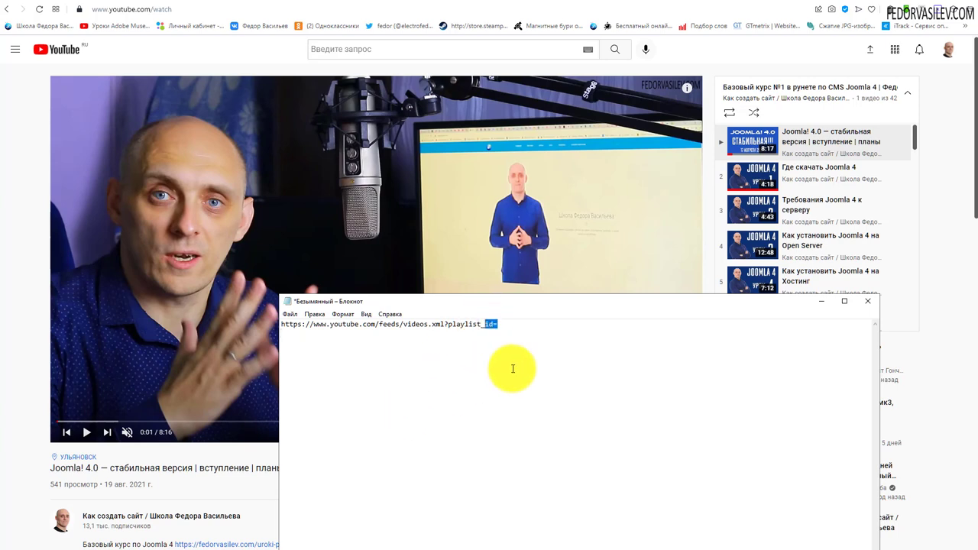
Step: Return to the YouTube playlist page and copy the playlist ID that follows "list=" in its address
left_click(10, 154)
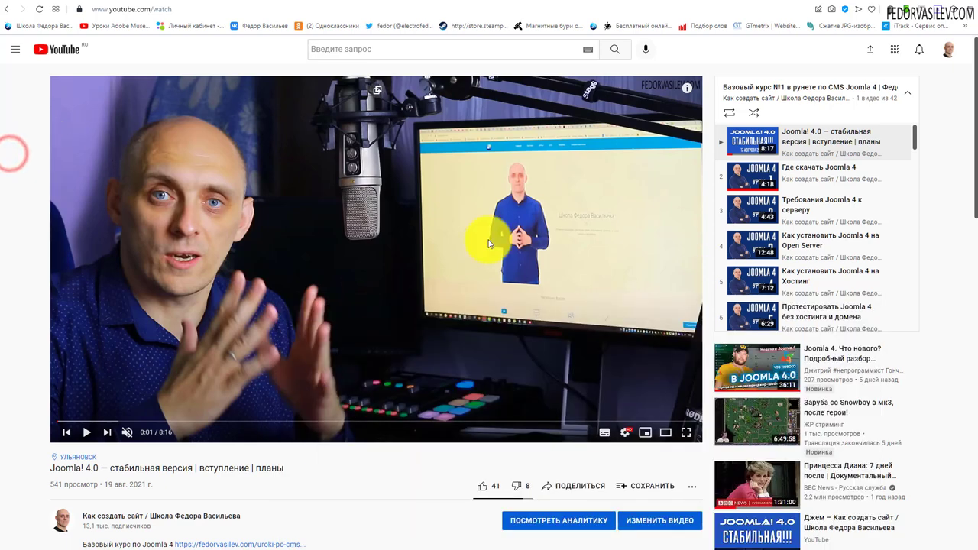
left_click(917, 145)
mouse_move(917, 145)
left_mouse_down()
mouse_move(915, 233)
mouse_move(902, 142)
left_mouse_up()
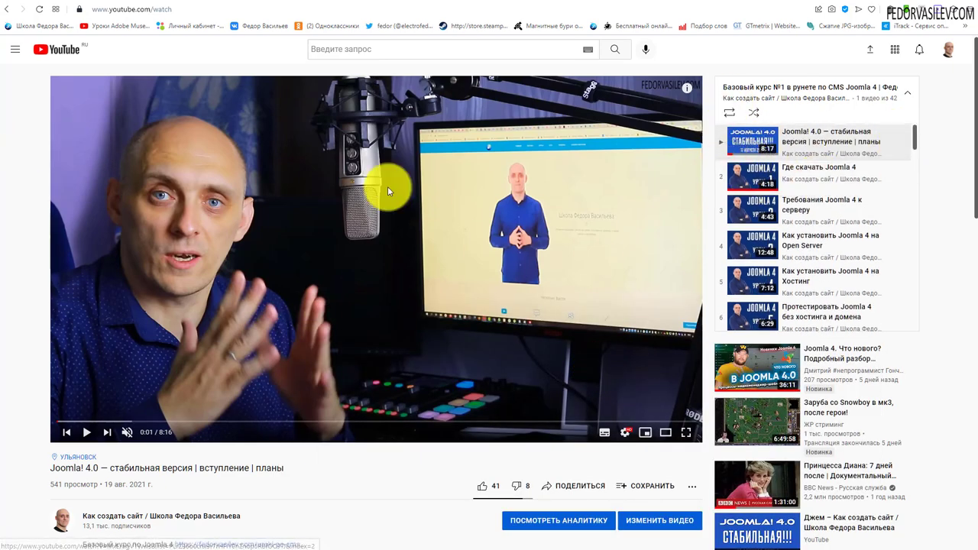
left_click(153, 10)
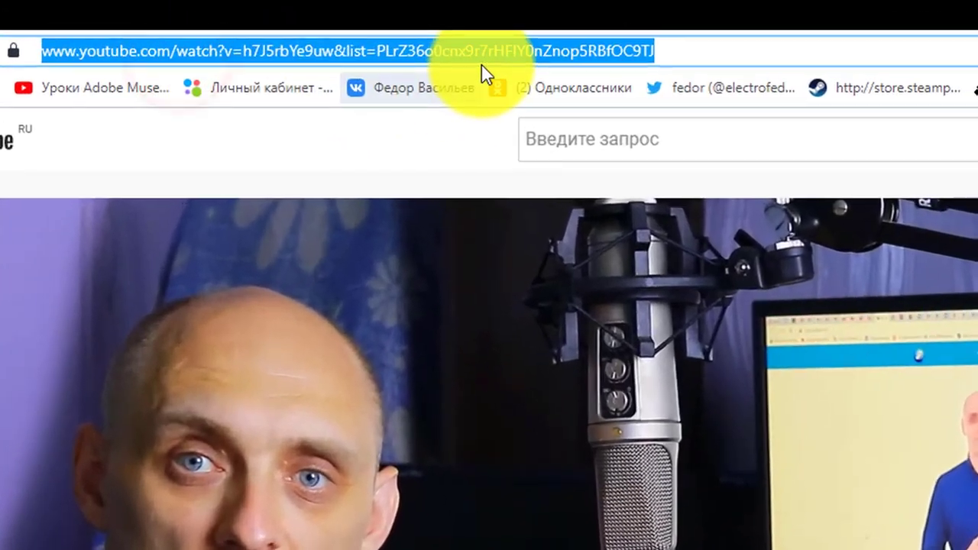
left_click(297, 9)
left_click_drag(676, 51, 390, 75)
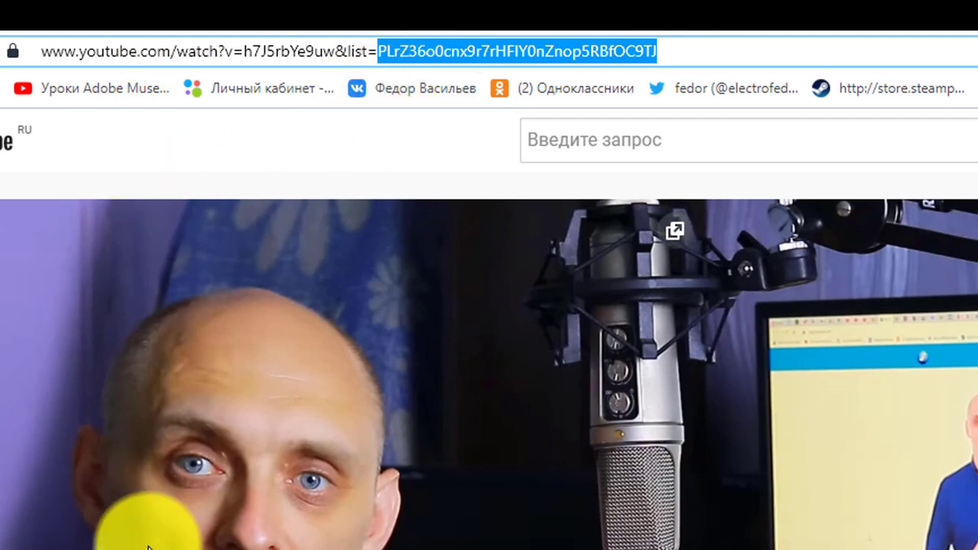
right_click(640, 55)
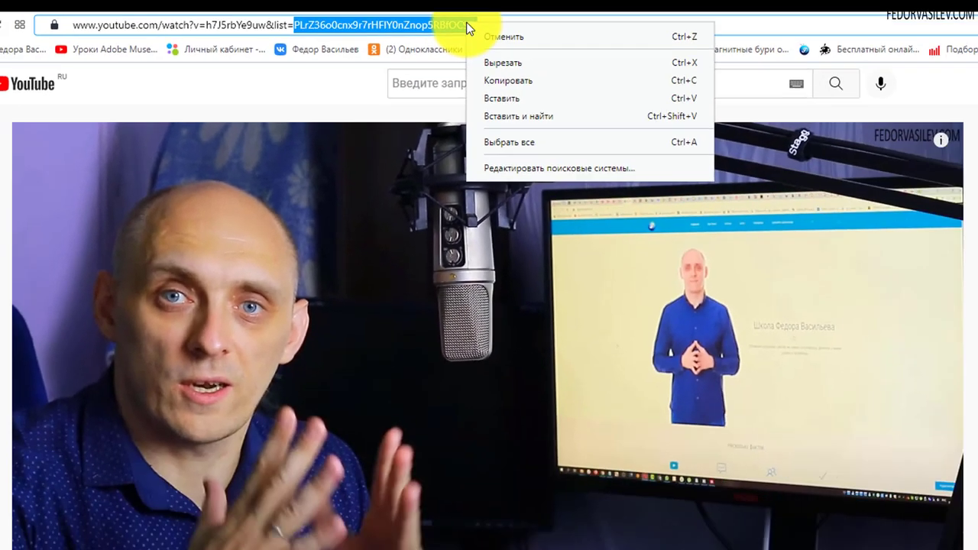
left_click(513, 83)
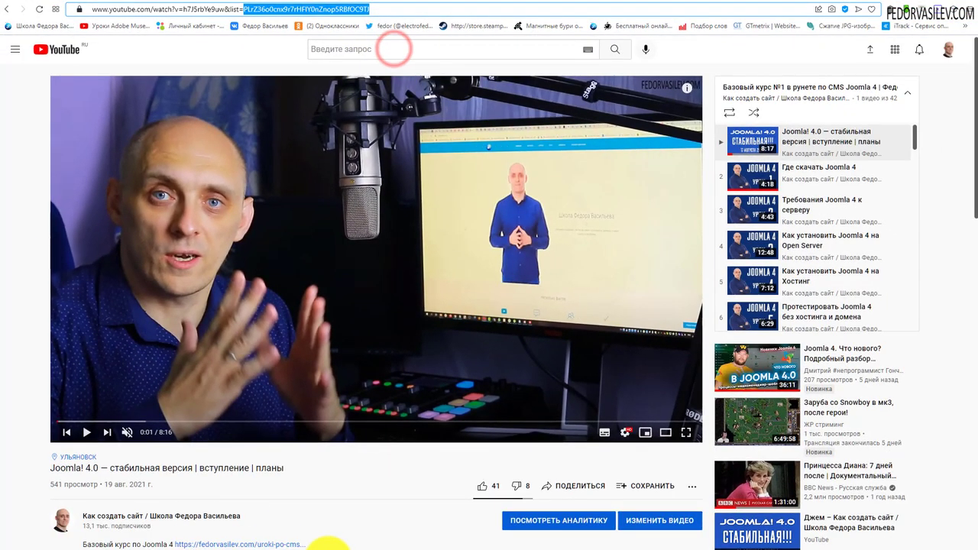
Step: Paste the playlist ID after "playlist_id=" in the Notepad feed address and select the whole address
key("alt+Tab")
right_click(498, 324)
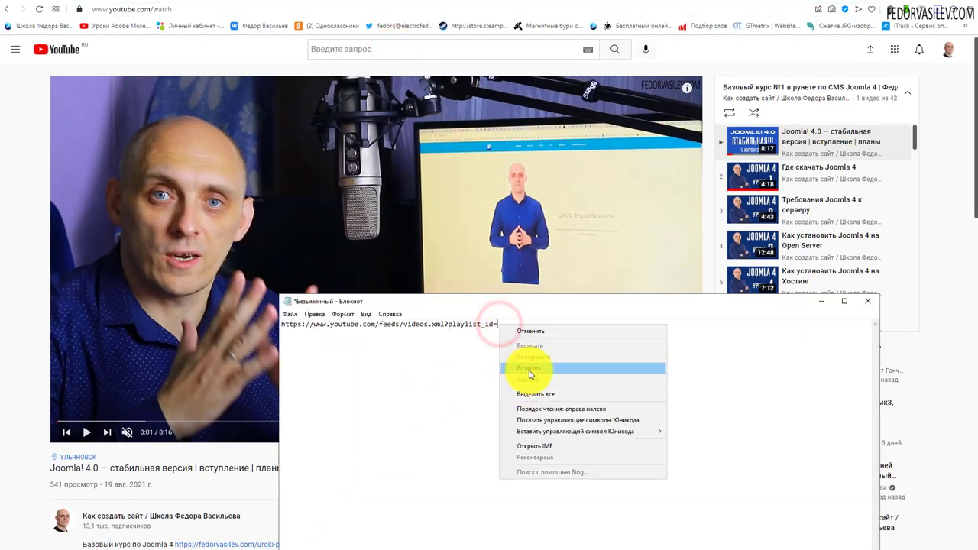
left_click(531, 365)
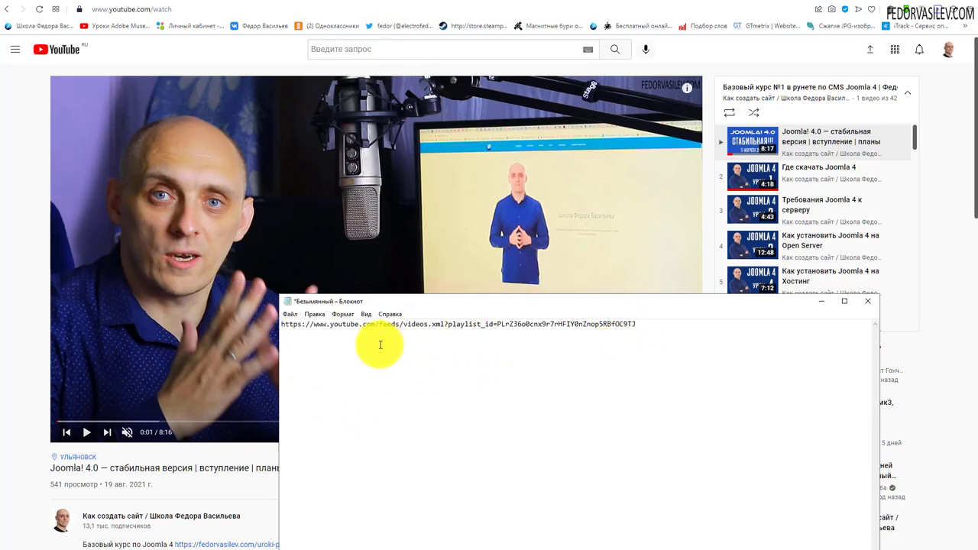
left_click_drag(385, 326, 379, 324)
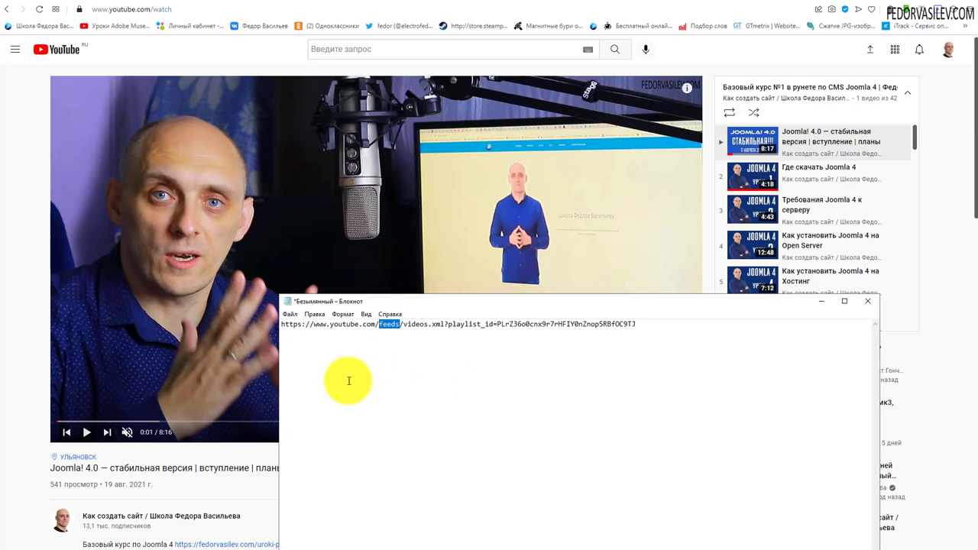
left_click_drag(646, 324, 309, 325)
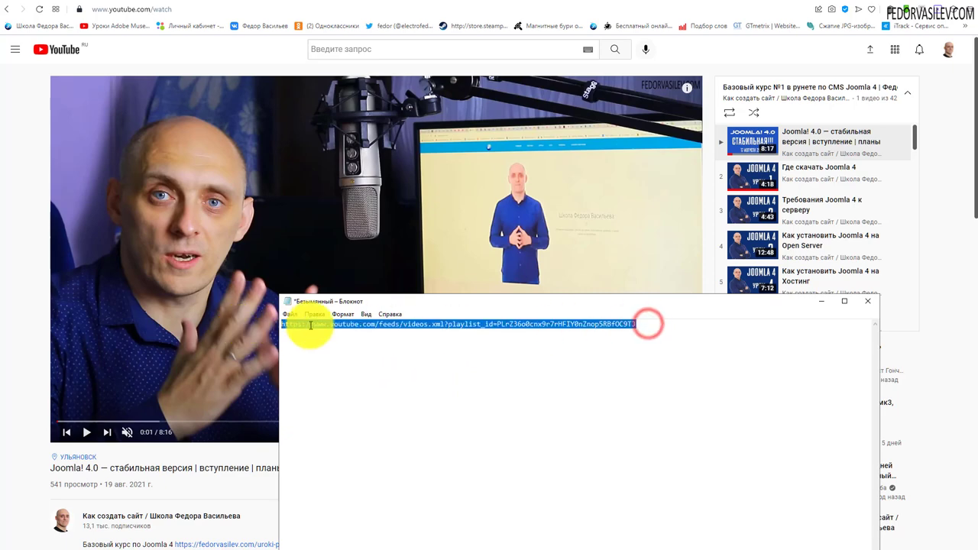
Step: Copy the completed playlist feed address from Notepad, switch to the Joomla news feed form and paste it as the feed's "Ссылка (URL)"
right_click(313, 325)
left_click(340, 355)
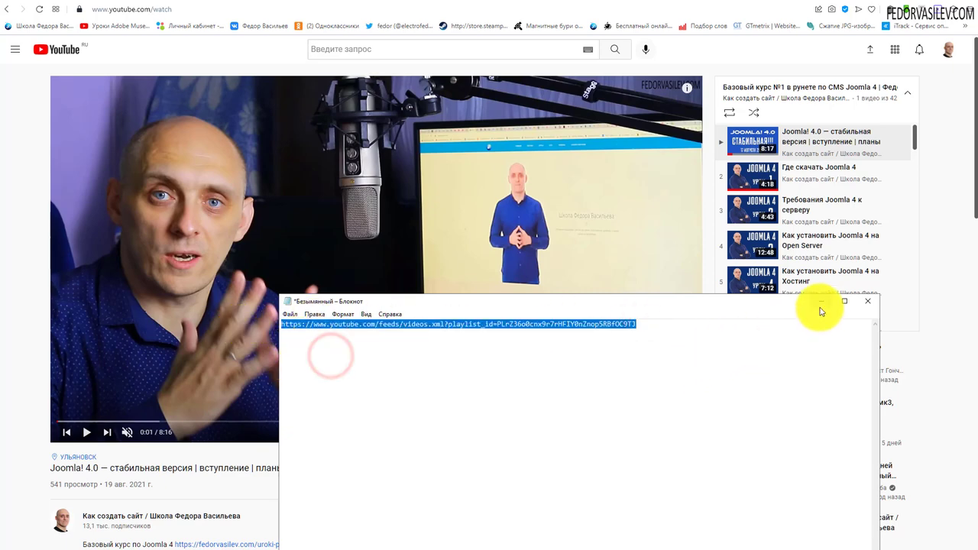
left_click(821, 303)
left_click(499, 1)
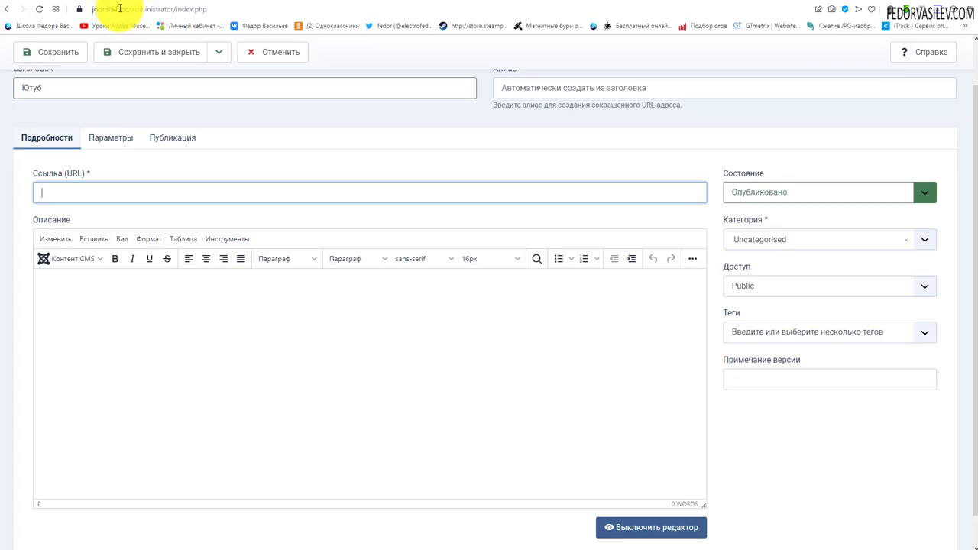
right_click(58, 193)
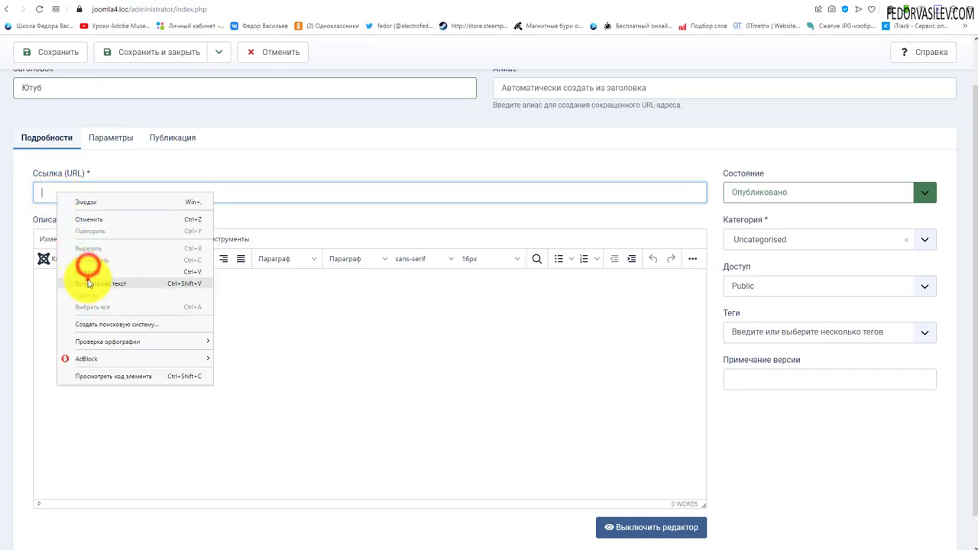
left_click(88, 284)
Step: Enter "описание" as the feed's description and check the categories available for the feed
left_click(143, 332)
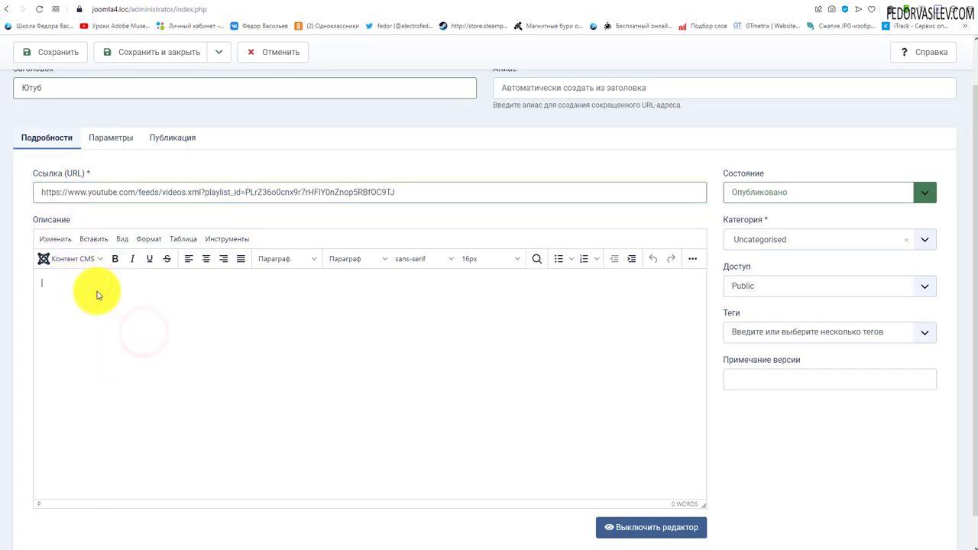
double_click(108, 276)
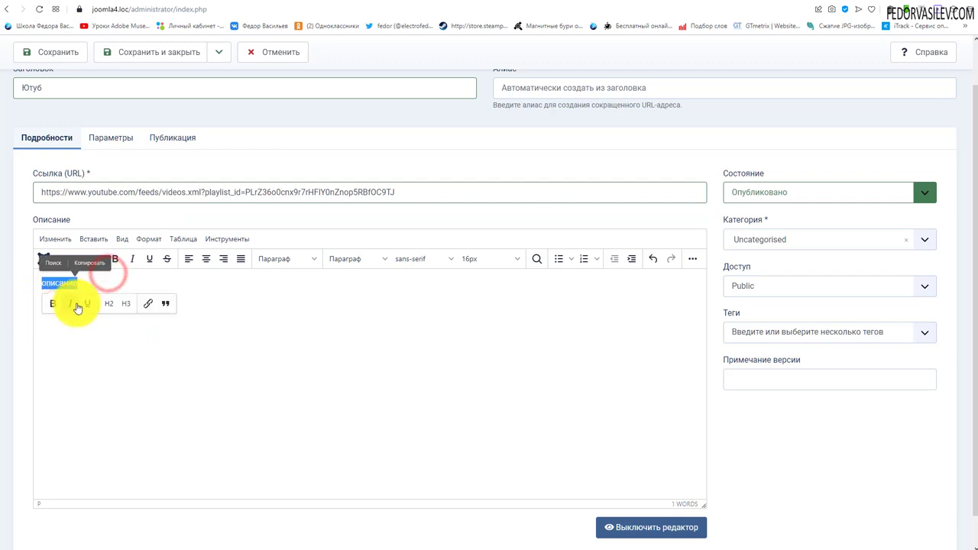
left_click(294, 307)
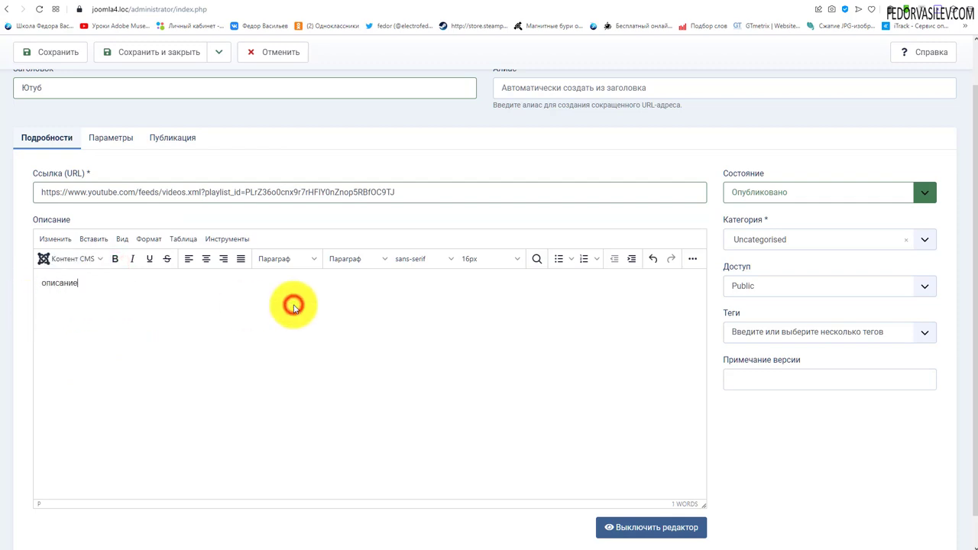
left_click(732, 243)
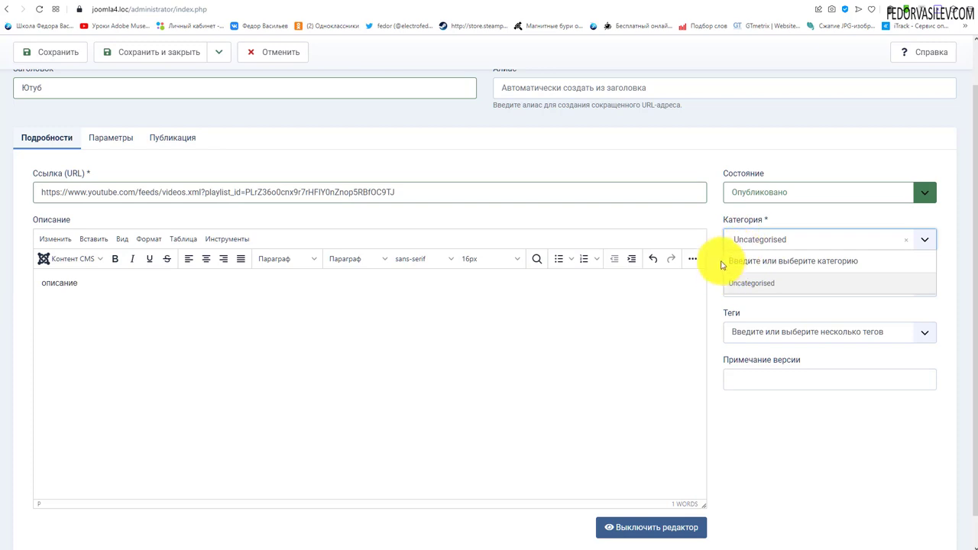
left_click(700, 219)
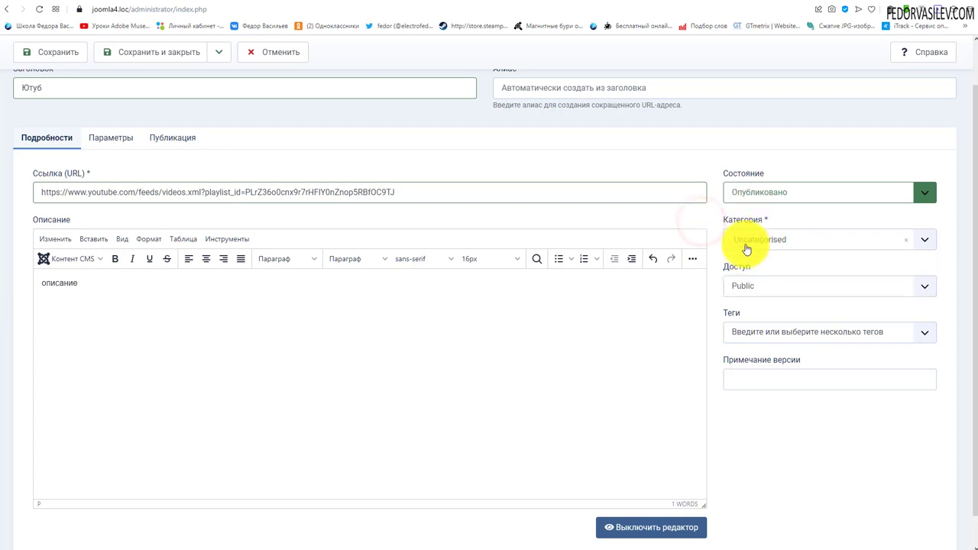
Step: In the feed's parameters, set the first image to nasa2-1200.jpg from the images/sampledata/cassiopeia folder
scroll(245, 320, "up", 1)
left_click(120, 197)
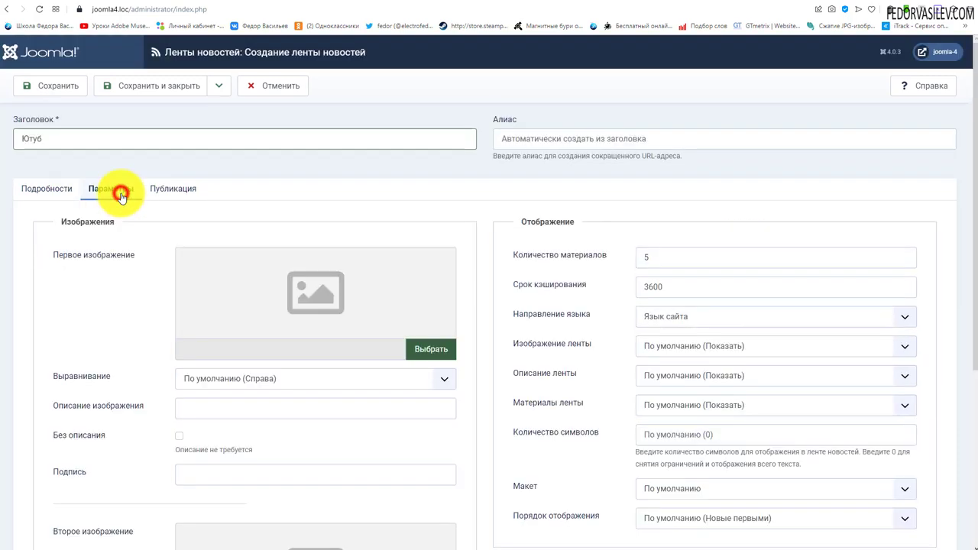
scroll(110, 244, "down", 1)
scroll(158, 234, "down", 2)
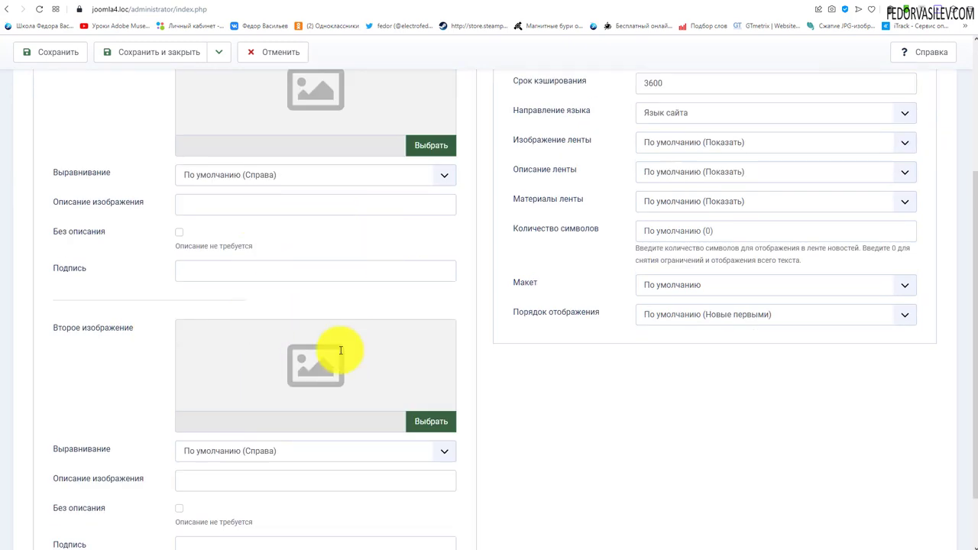
scroll(341, 350, "down", 1)
scroll(252, 400, "up", 3)
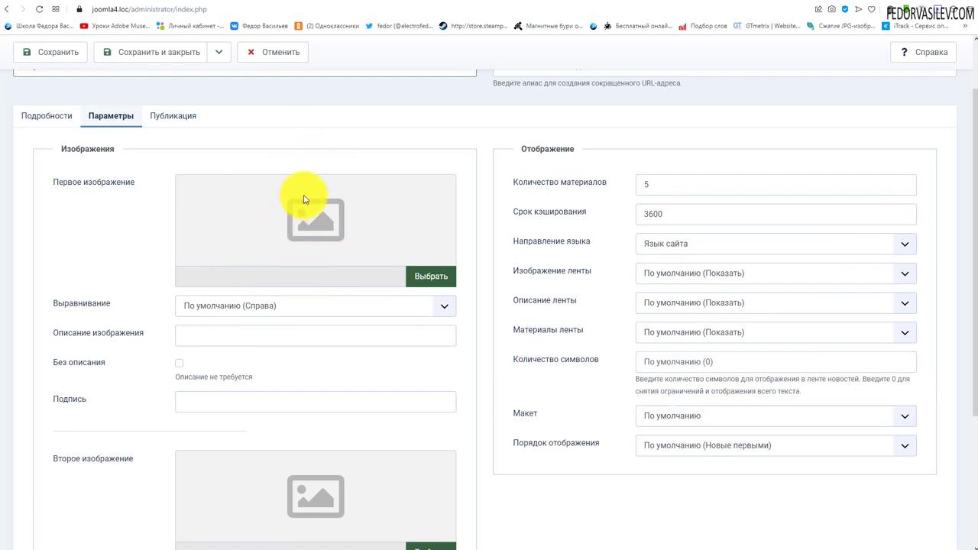
left_click(420, 278)
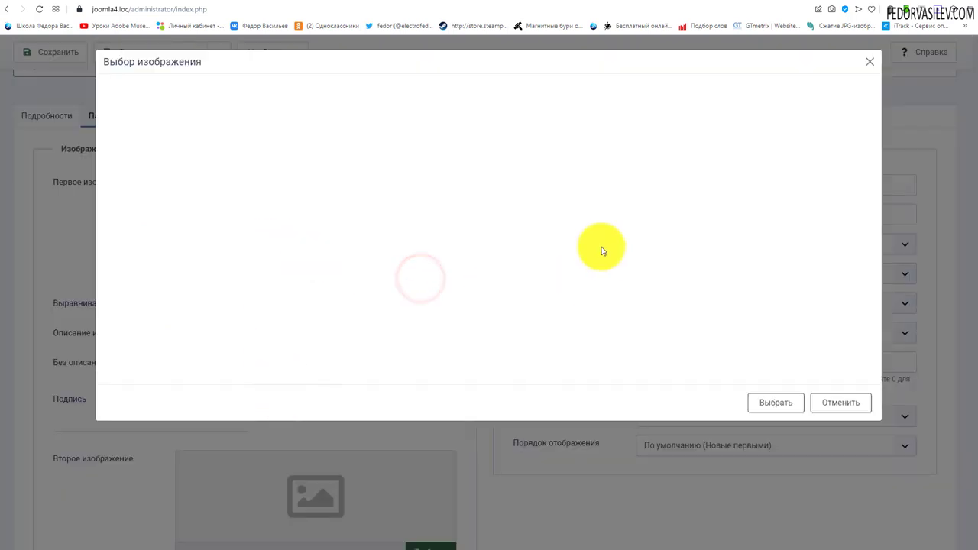
double_click(498, 194)
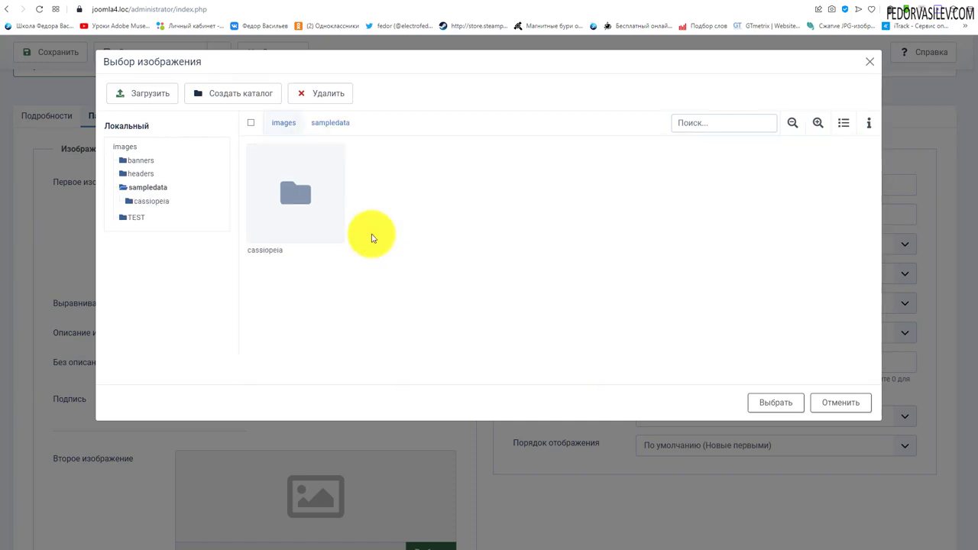
left_click(298, 185)
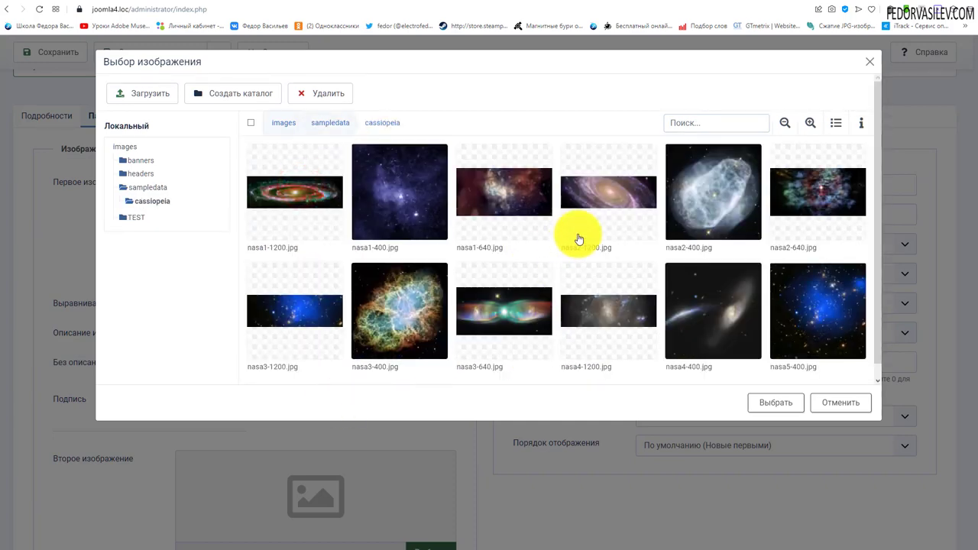
left_click(589, 203)
left_click(764, 411)
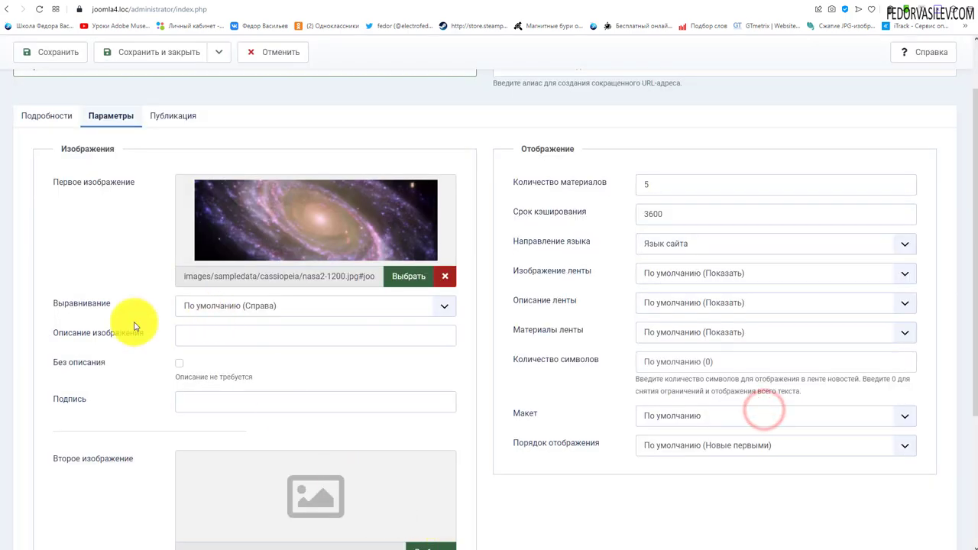
Step: Examine the feed's image settings for both images and its display settings, from the number of items to the display order
scroll(153, 283, "down", 3)
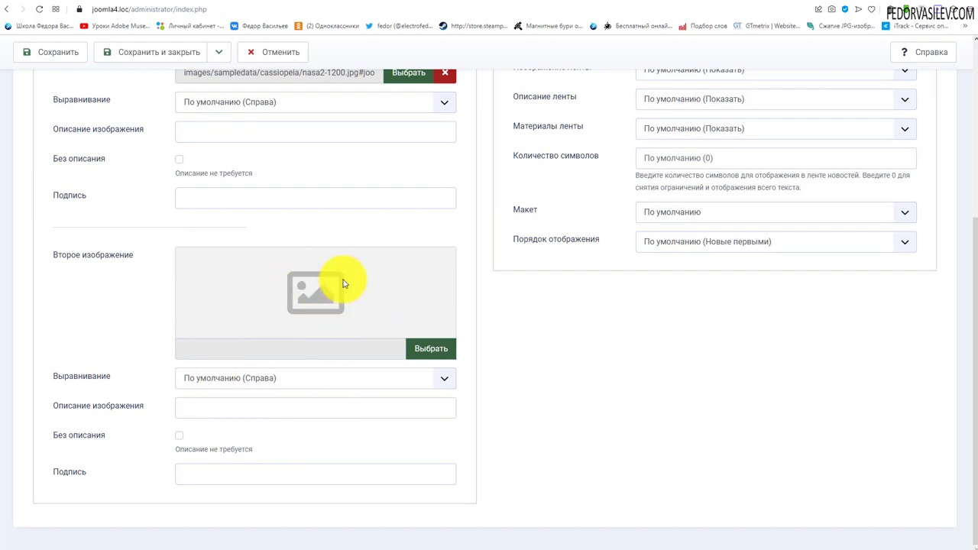
scroll(310, 344, "up", 3)
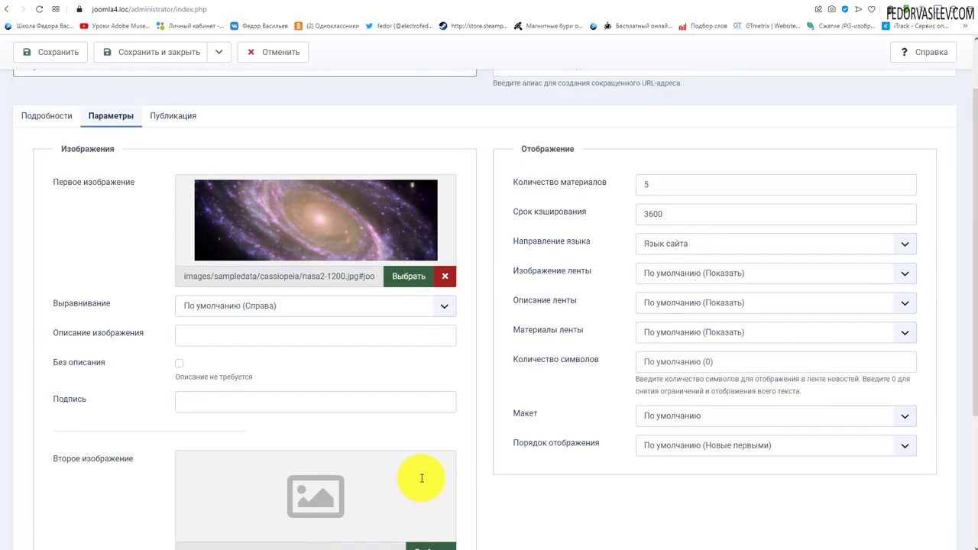
scroll(86, 384, "up", 1)
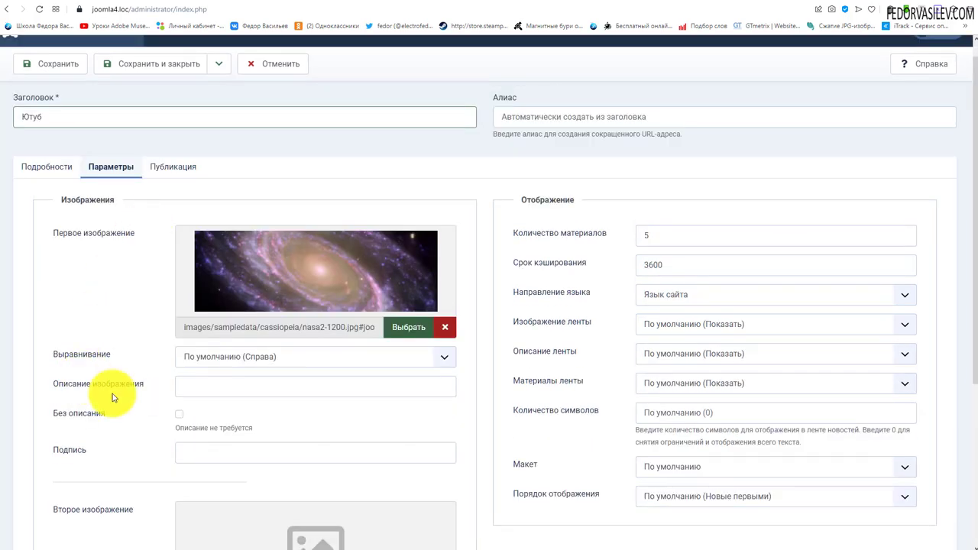
scroll(134, 340, "down", 3)
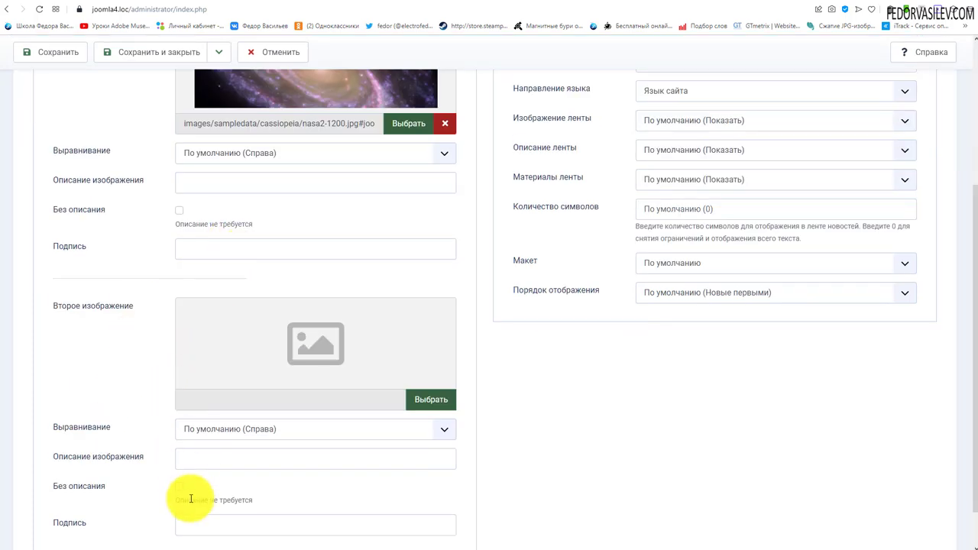
scroll(124, 349, "up", 2)
scroll(160, 284, "up", 2)
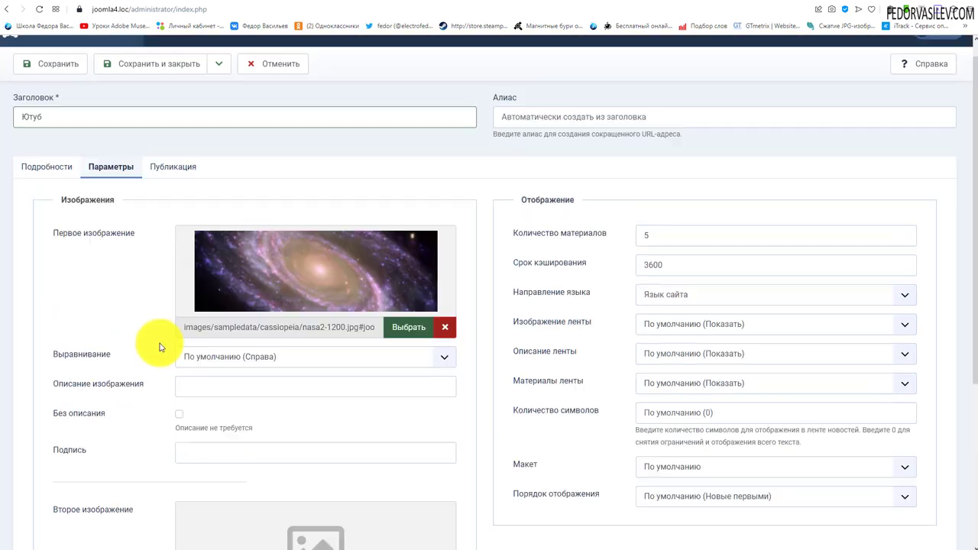
scroll(721, 375, "down", 3)
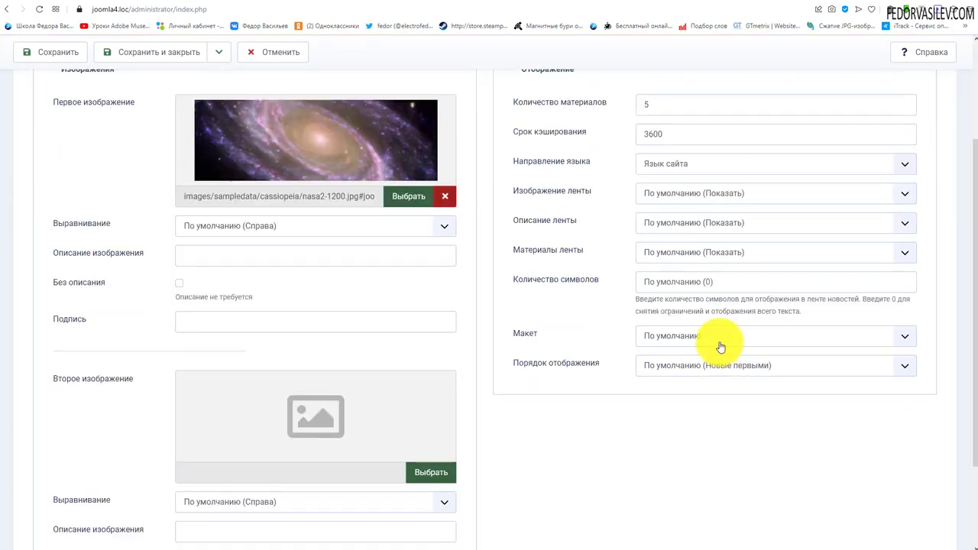
scroll(720, 343, "up", 2)
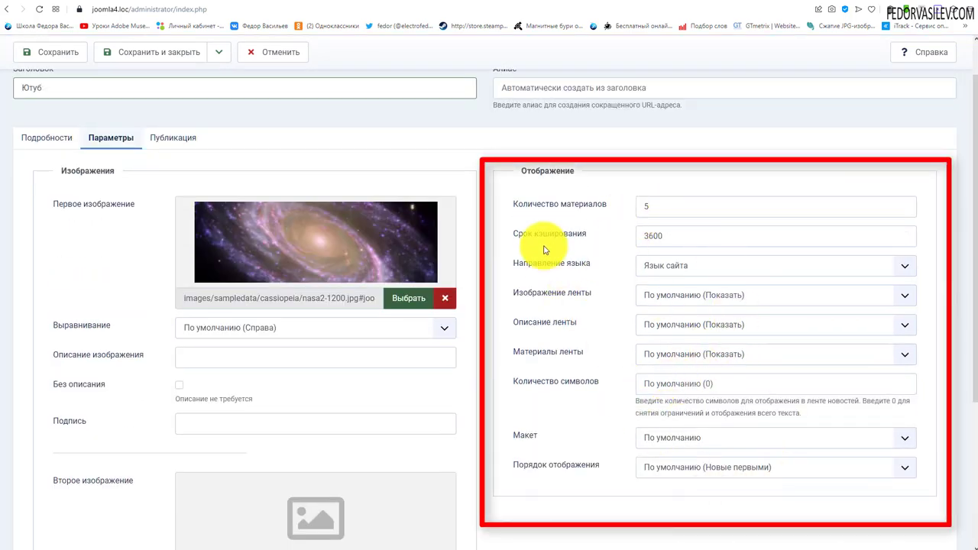
scroll(207, 331, "up", 1)
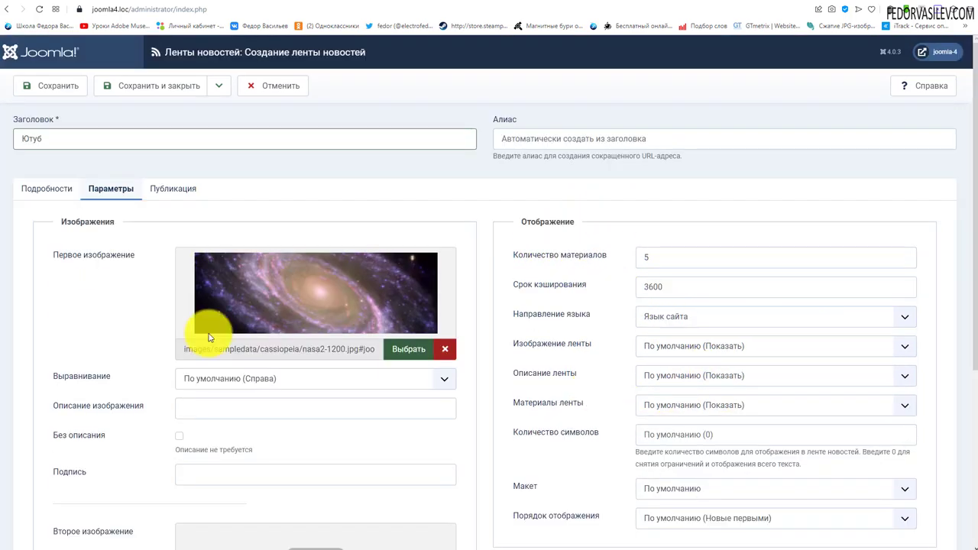
scroll(666, 282, "down", 1)
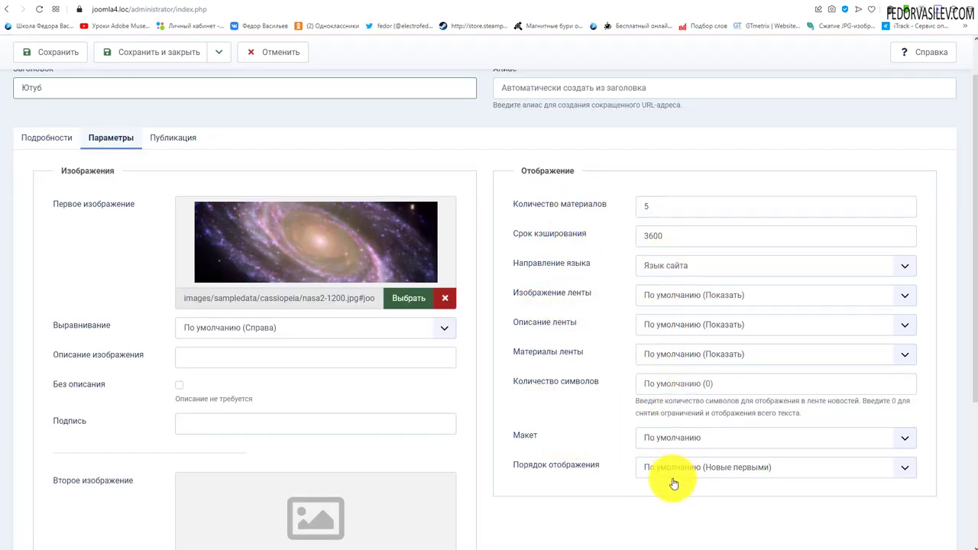
scroll(633, 338, "down", 3)
scroll(628, 371, "up", 5)
Step: Check the feed's publication and metadata settings, return to its main details, and save and close the feed
left_click(156, 187)
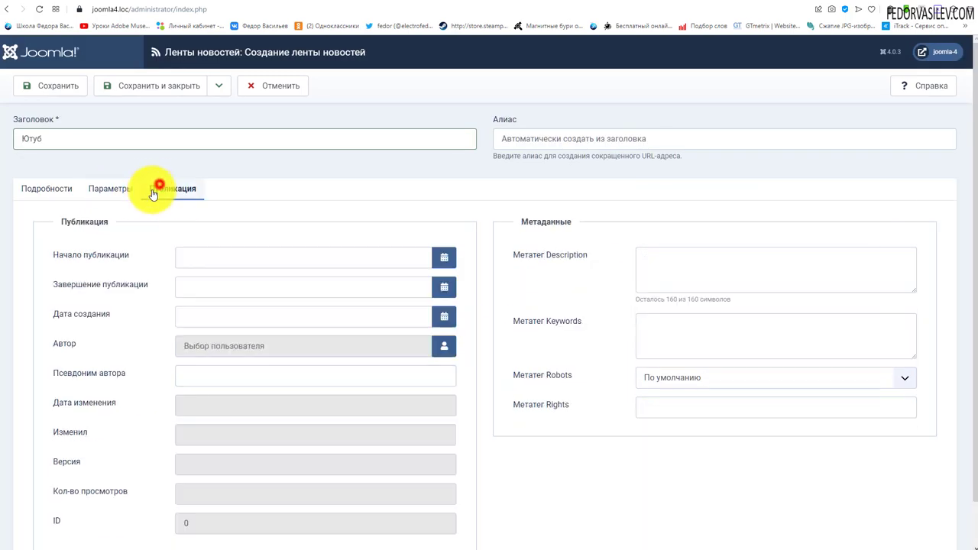
left_click(724, 270)
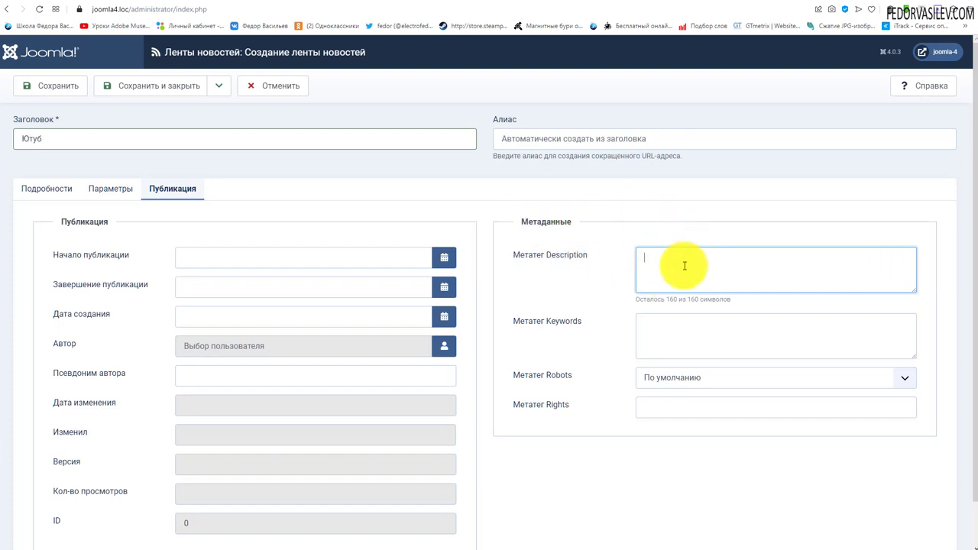
scroll(619, 371, "down", 1)
scroll(620, 371, "up", 1)
left_click(47, 189)
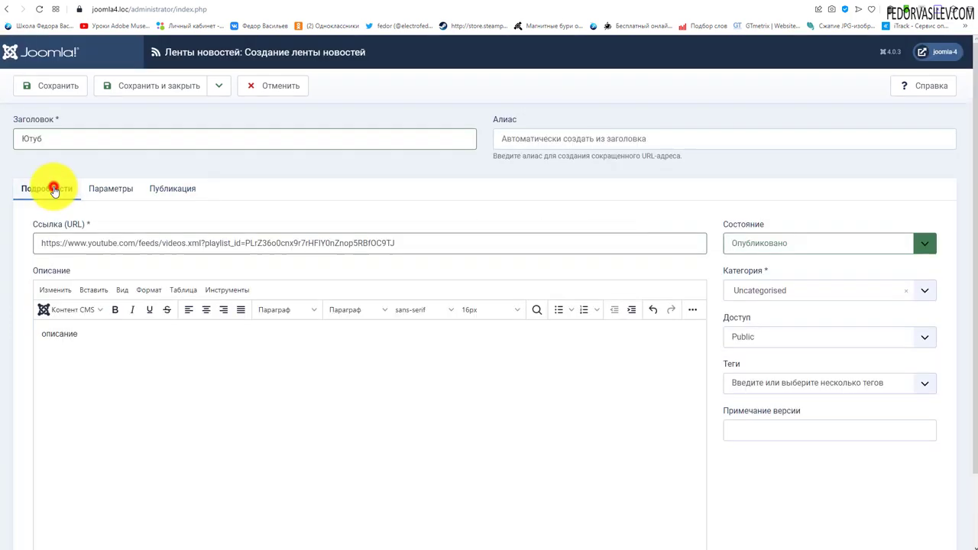
left_click(140, 91)
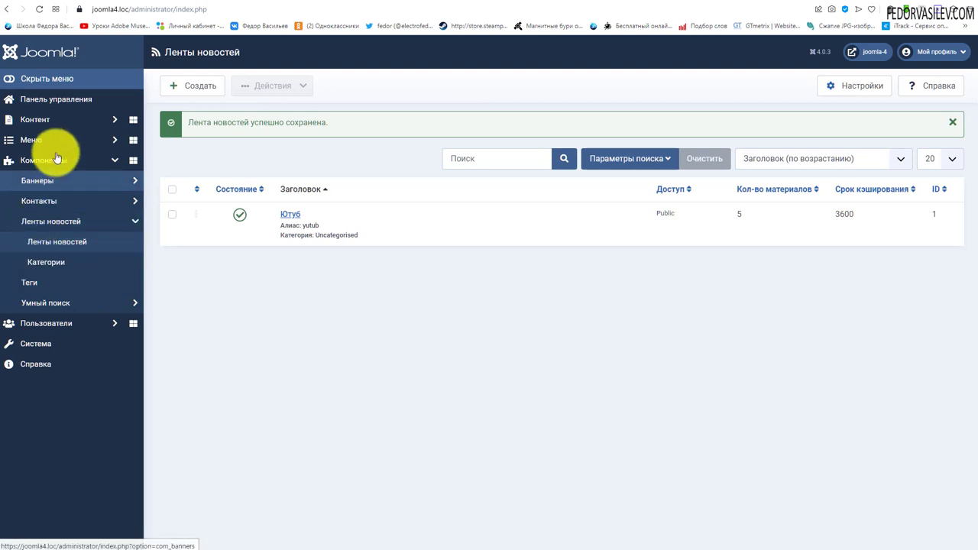
Step: Open the items of Main Menu and start creating a new menu item
left_click(52, 142)
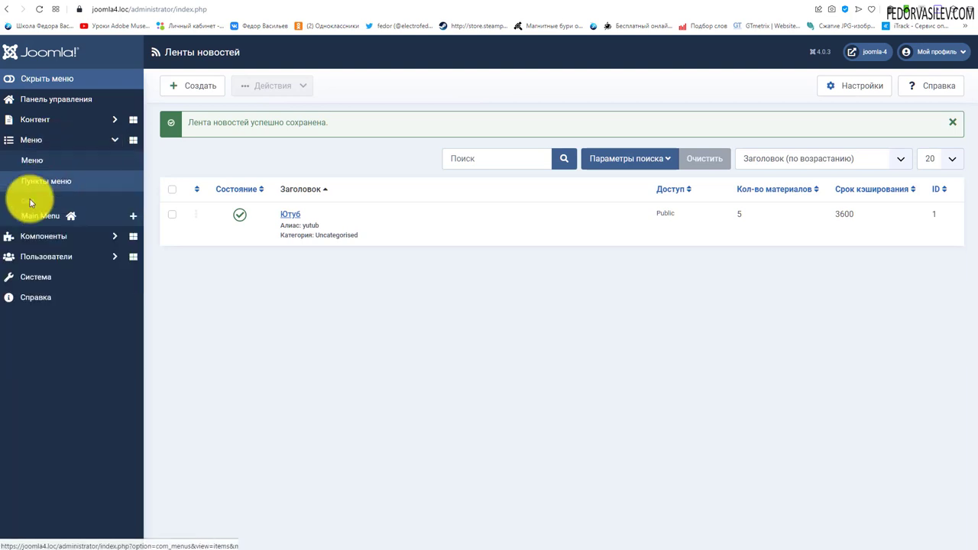
left_click(36, 220)
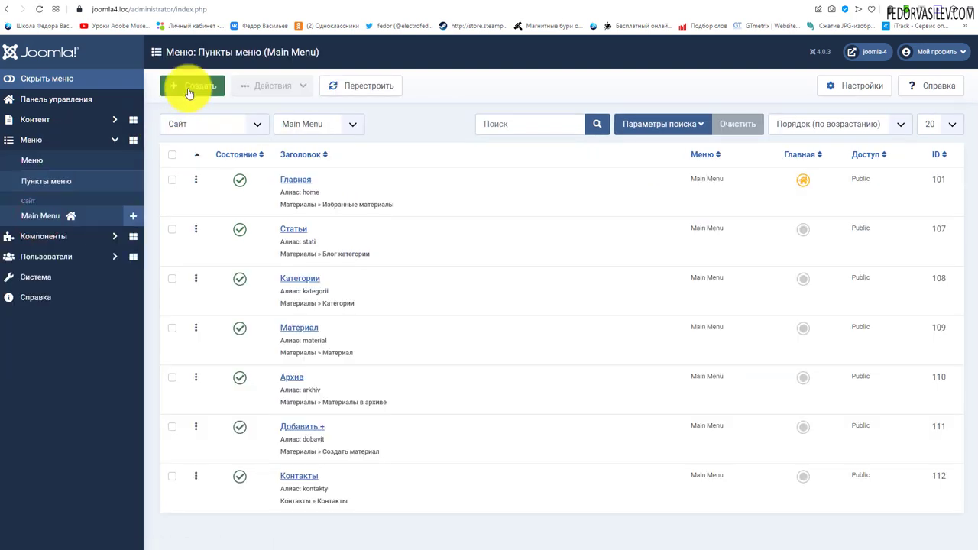
left_click(189, 86)
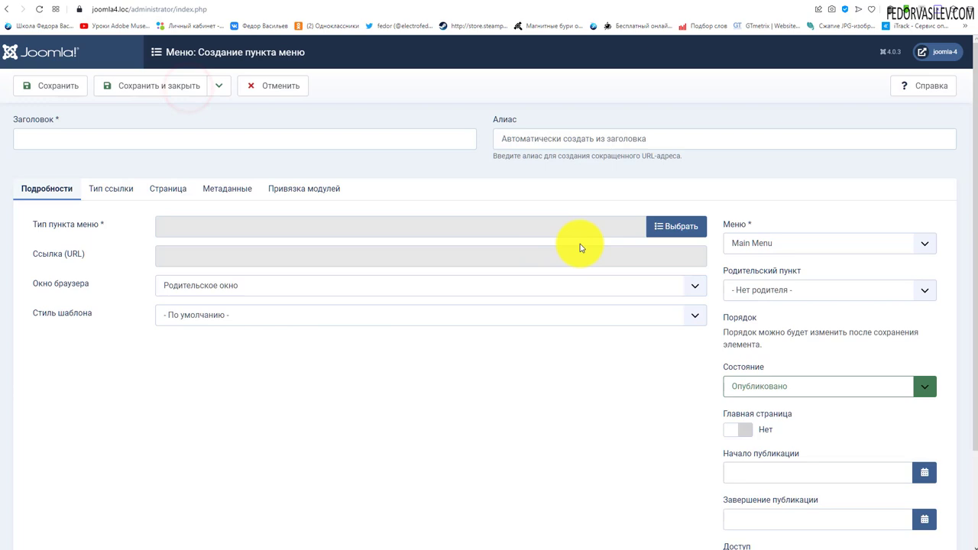
Step: Set the new menu item's type to Категории from the Ленты новостей group
left_click(650, 227)
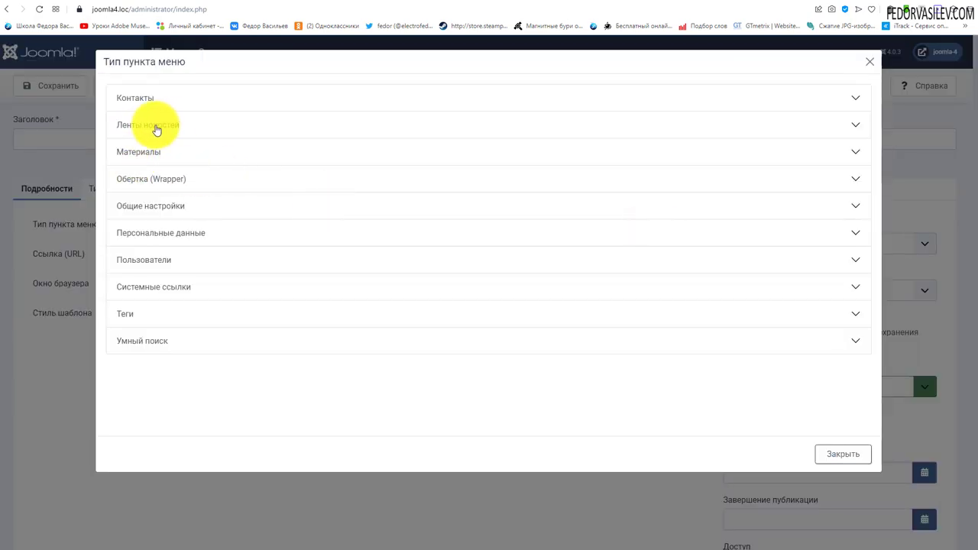
left_click(160, 126)
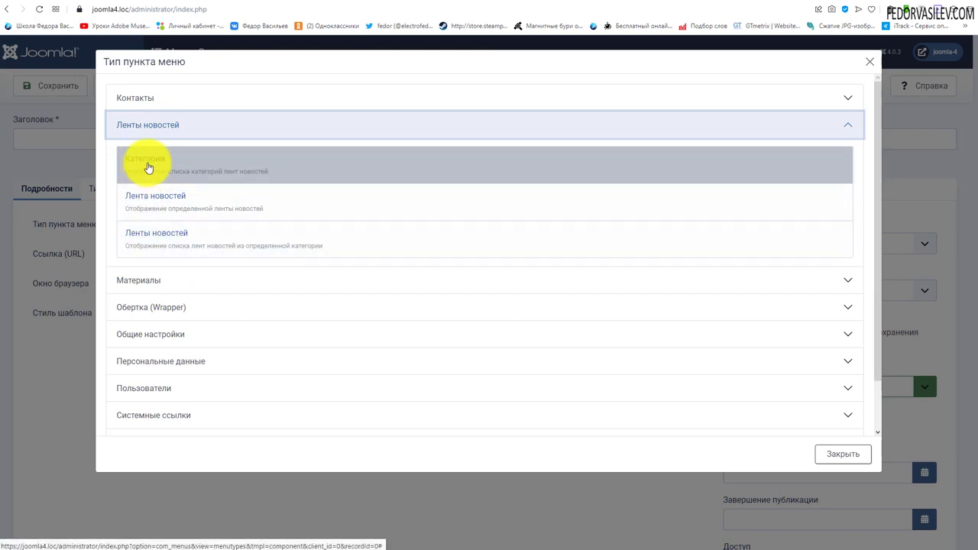
left_click(147, 162)
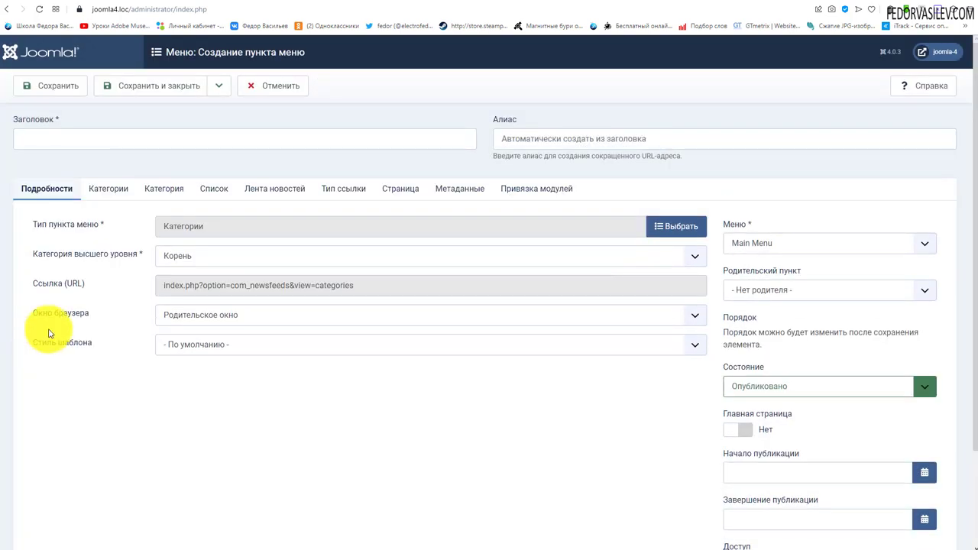
Step: Try Uncategorised as the menu item's top-level category and return the setting to Корень
left_click(195, 255)
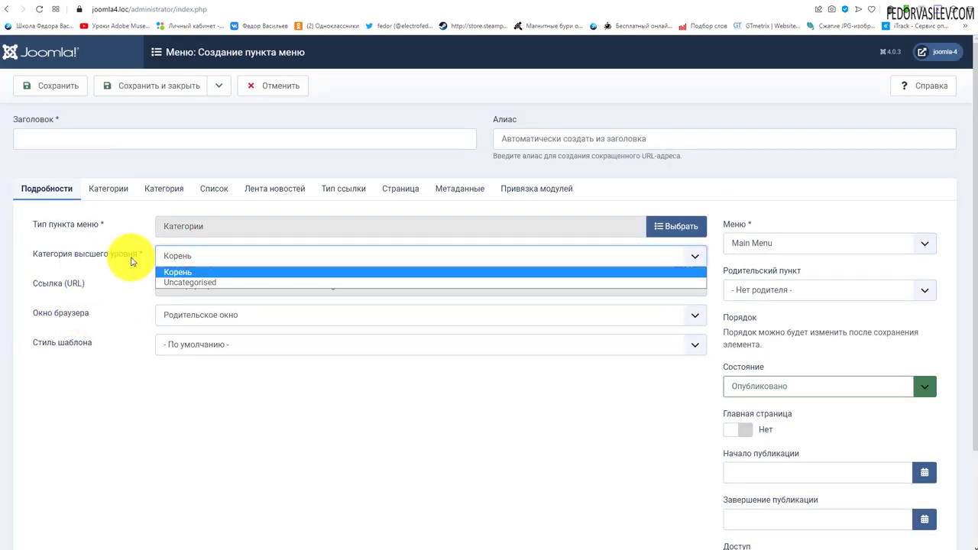
left_click(131, 258)
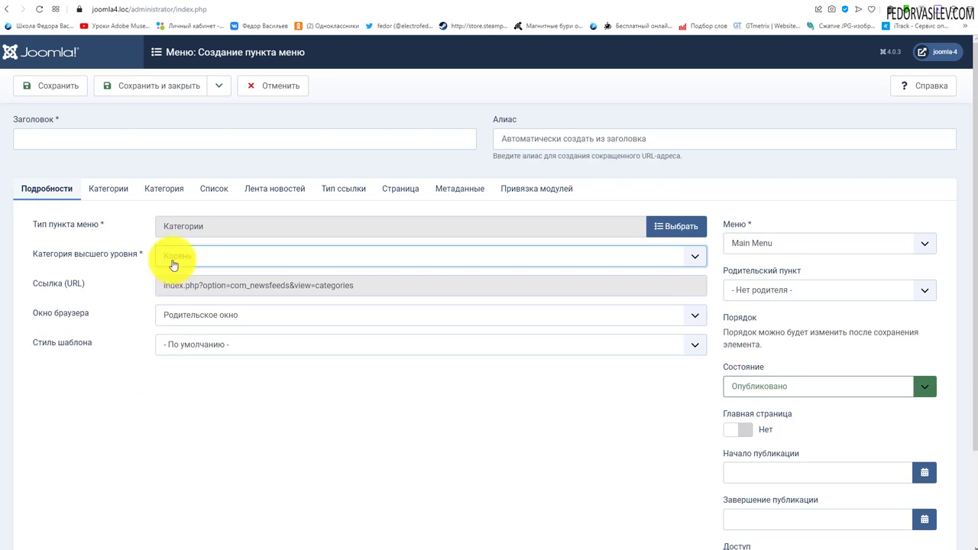
left_click(174, 257)
left_click(179, 283)
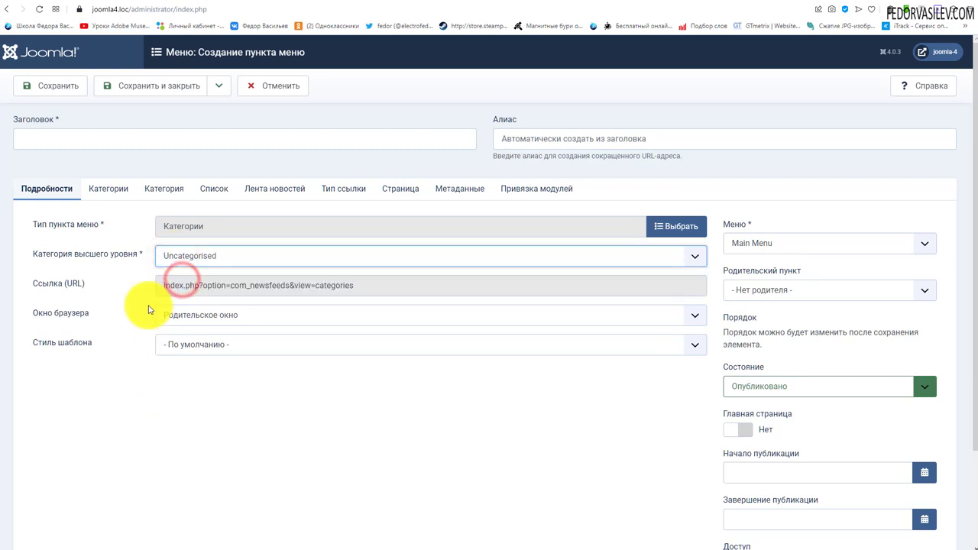
left_click(188, 255)
left_click(174, 275)
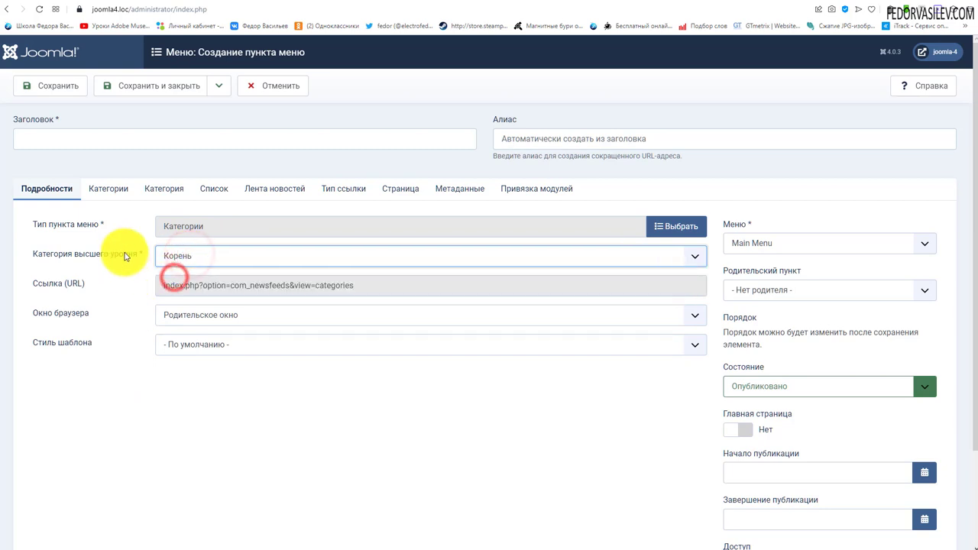
left_click(194, 262)
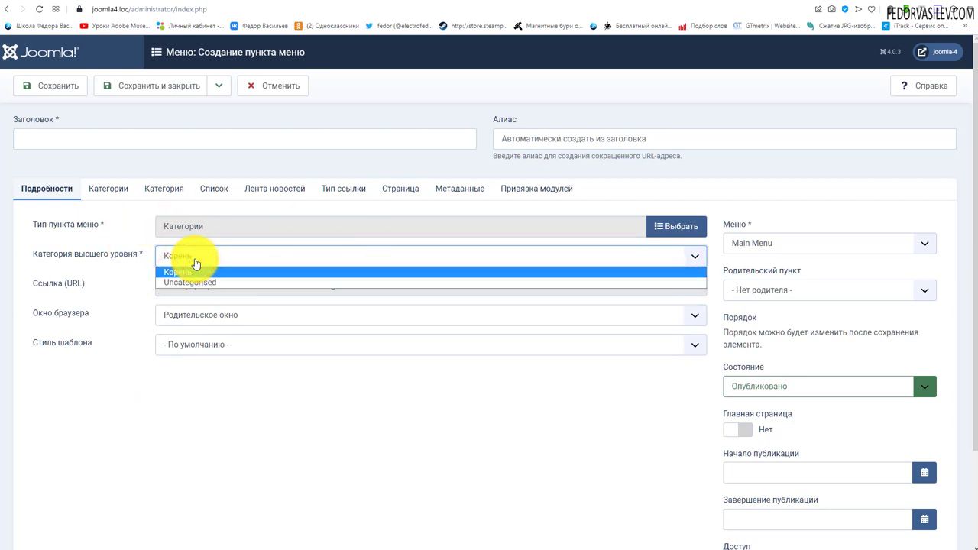
left_click(178, 272)
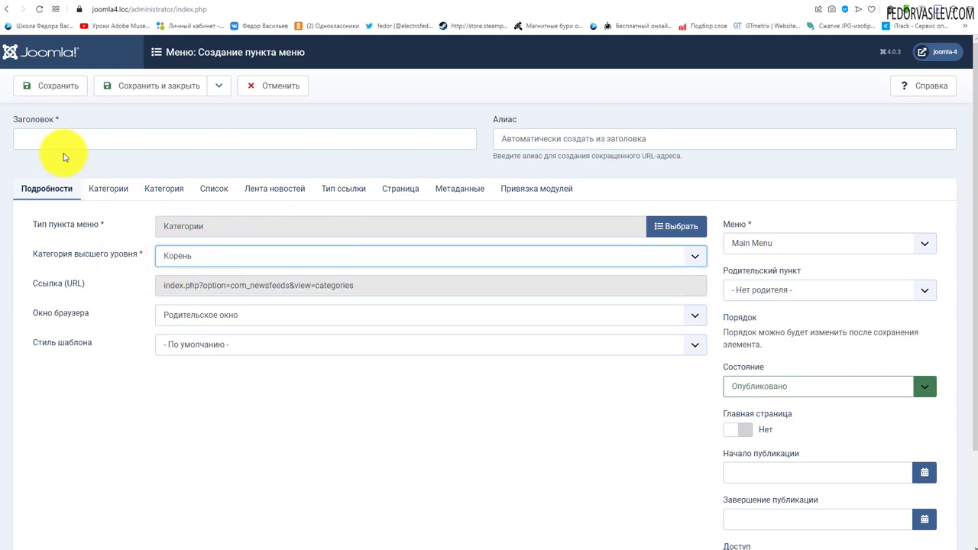
Step: Title the menu item Rss and keep it assigned to Main Menu
left_click(63, 142)
type("Rss")
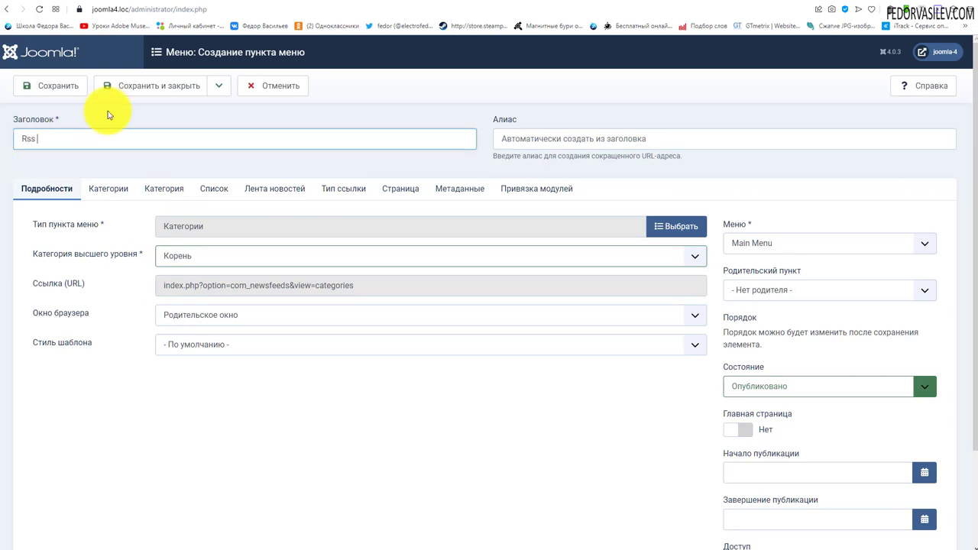
left_click(748, 241)
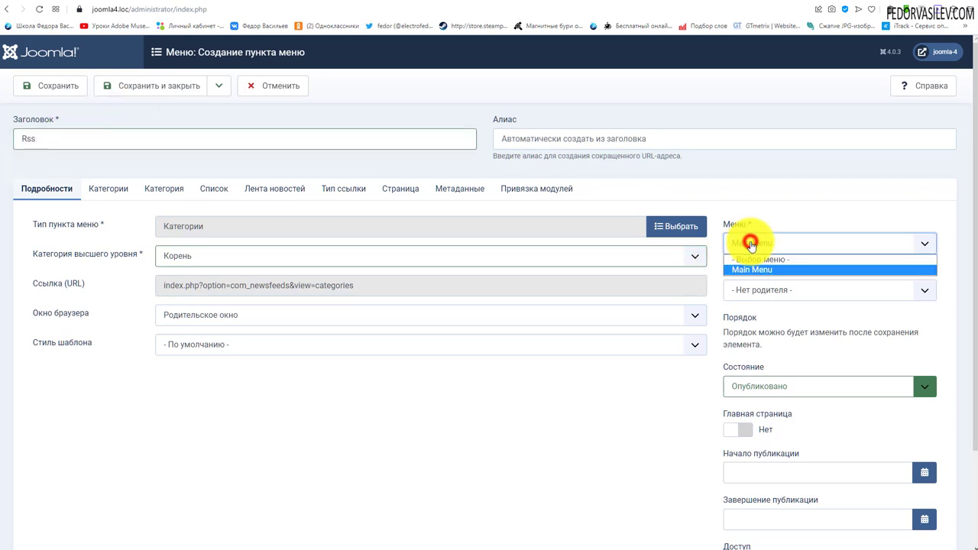
left_click(747, 234)
scroll(739, 256, "down", 2)
scroll(116, 217, "up", 2)
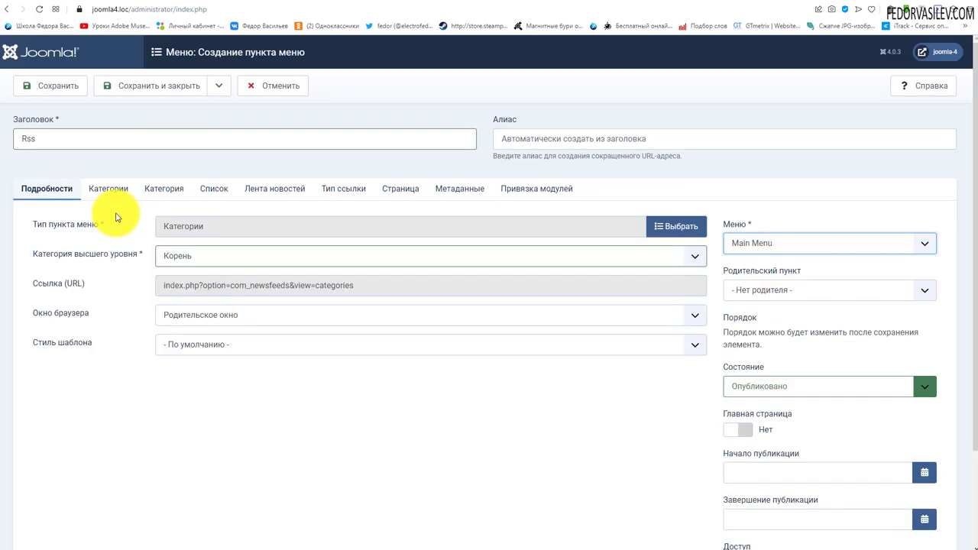
Step: Review the menu item's category, news feed, link type, page and module assignment settings, and save and close the item
left_click(108, 189)
left_click(162, 189)
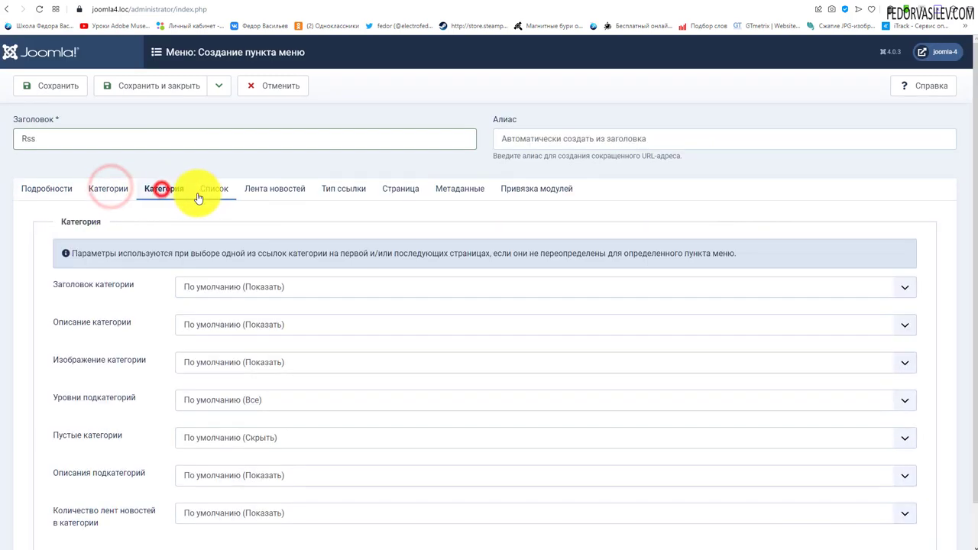
left_click(107, 191)
left_click(163, 192)
left_click(264, 191)
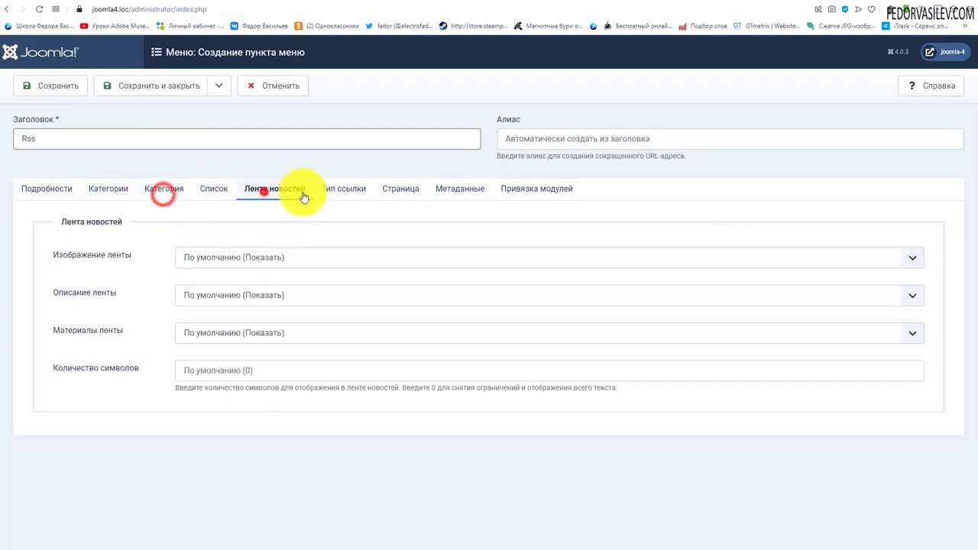
left_click(352, 191)
left_click(415, 191)
left_click(538, 190)
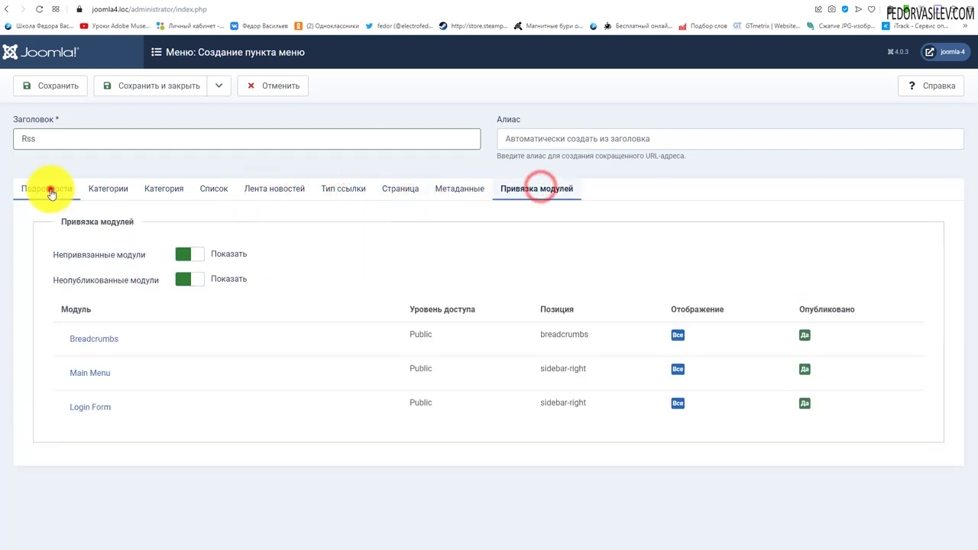
left_click(48, 191)
left_click(122, 85)
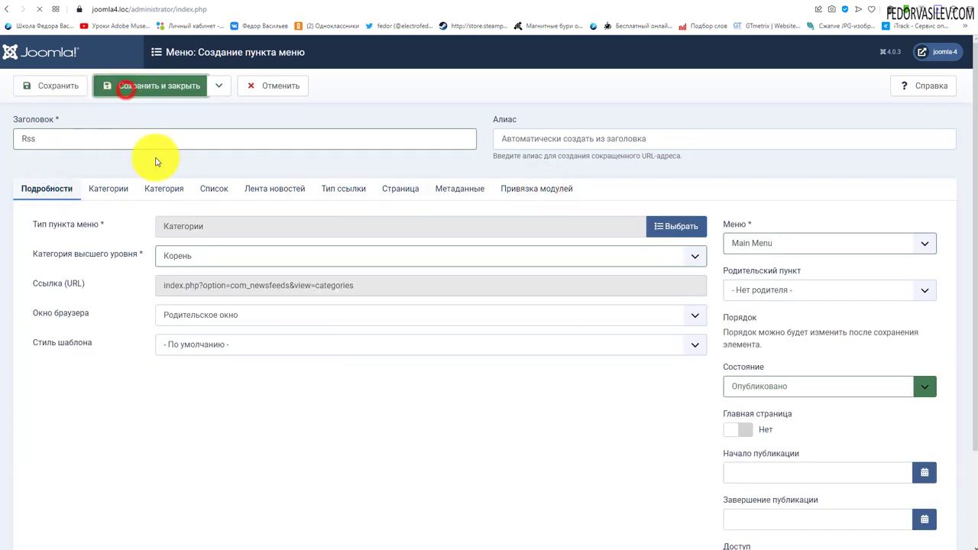
Step: Switch to the public site, reload it, and open the Uncategorised category of the Rss menu item
left_click(174, 8)
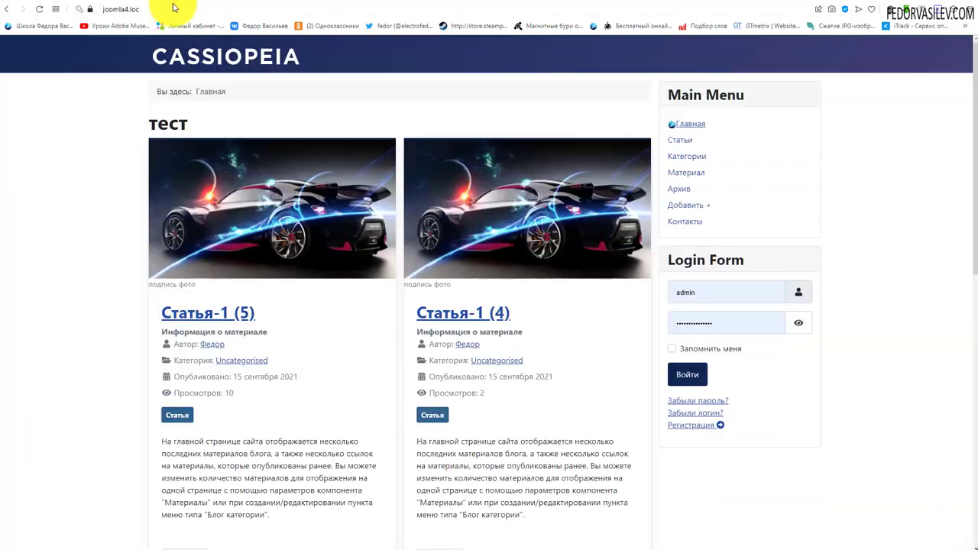
left_click(38, 9)
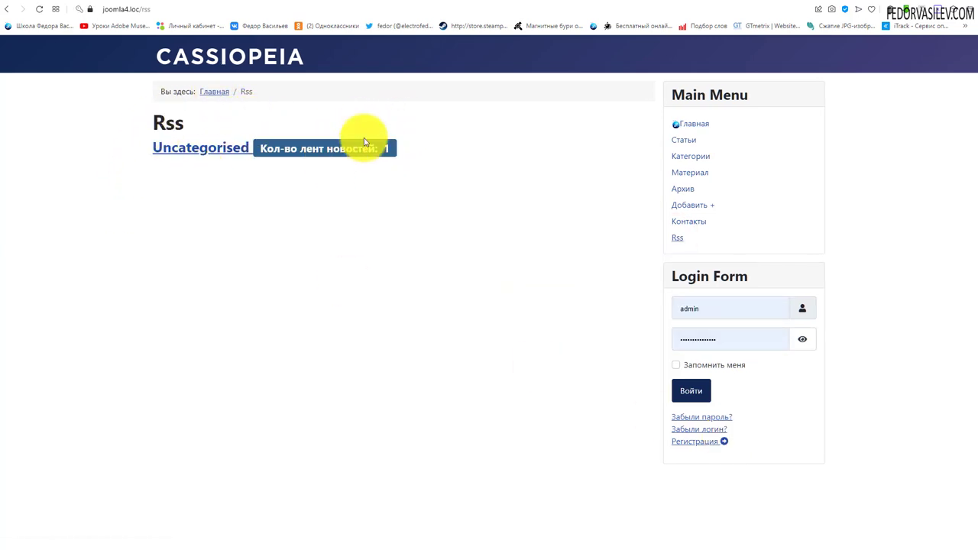
left_click(213, 148)
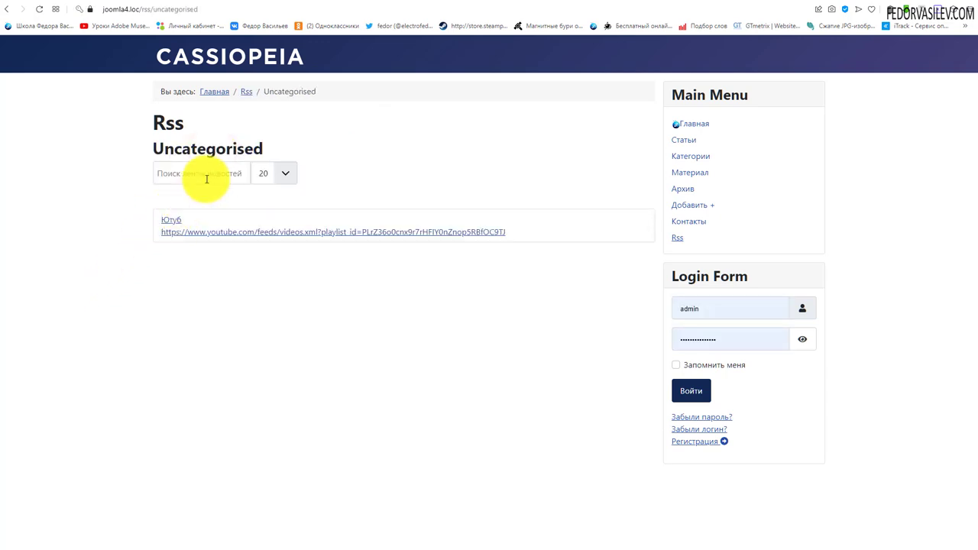
Step: Inspect the feed's YouTube source address, return to the category page, and open the Ютуб feed
left_click(229, 233)
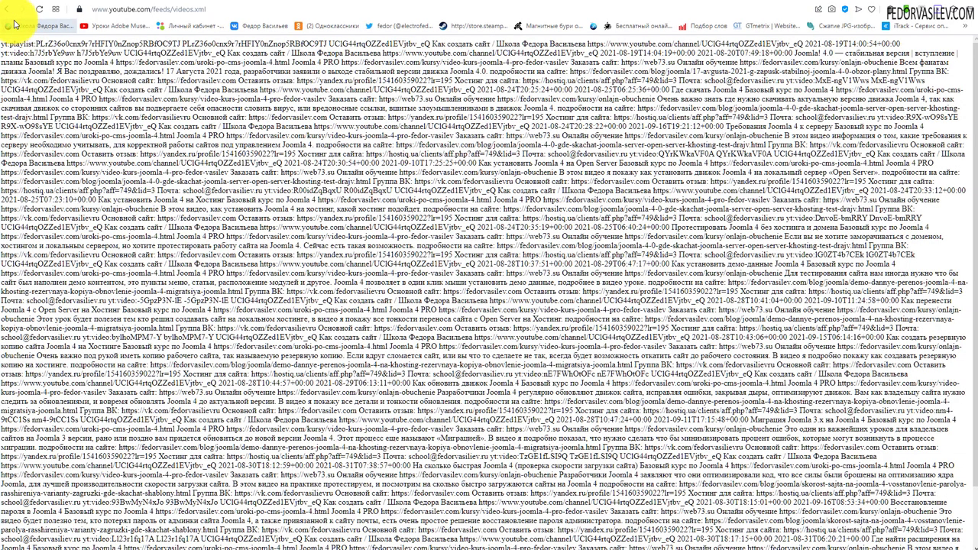
left_click(137, 10)
left_click(156, 11)
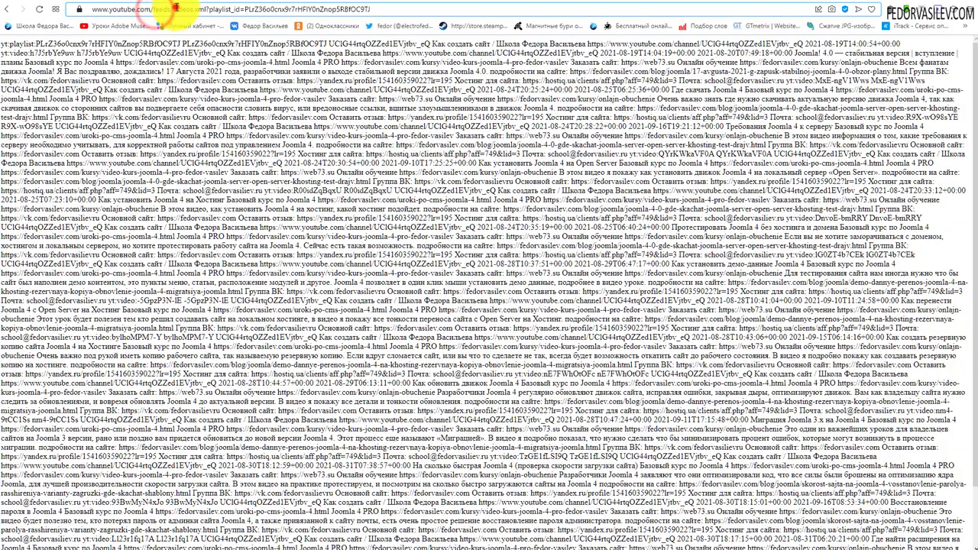
left_click_drag(176, 9, 214, 9)
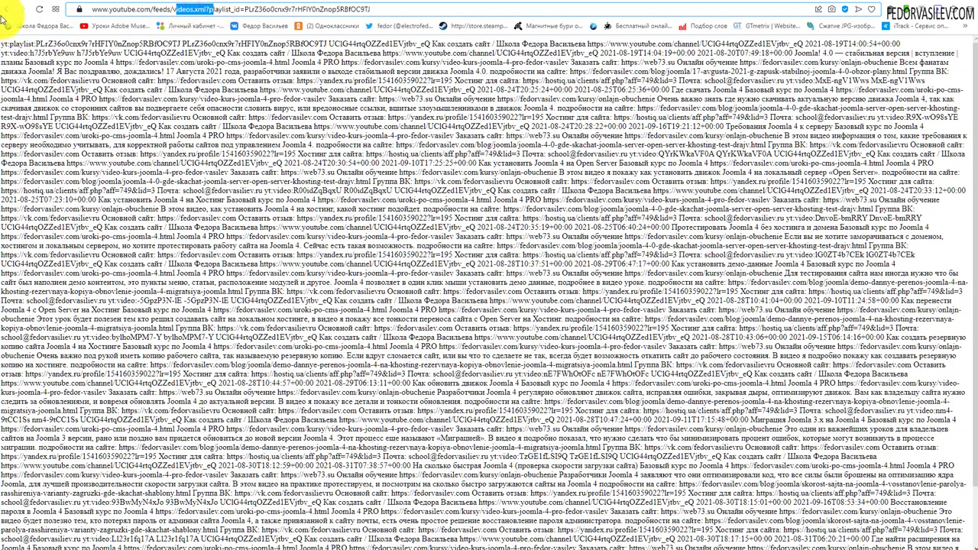
key("alt+Left")
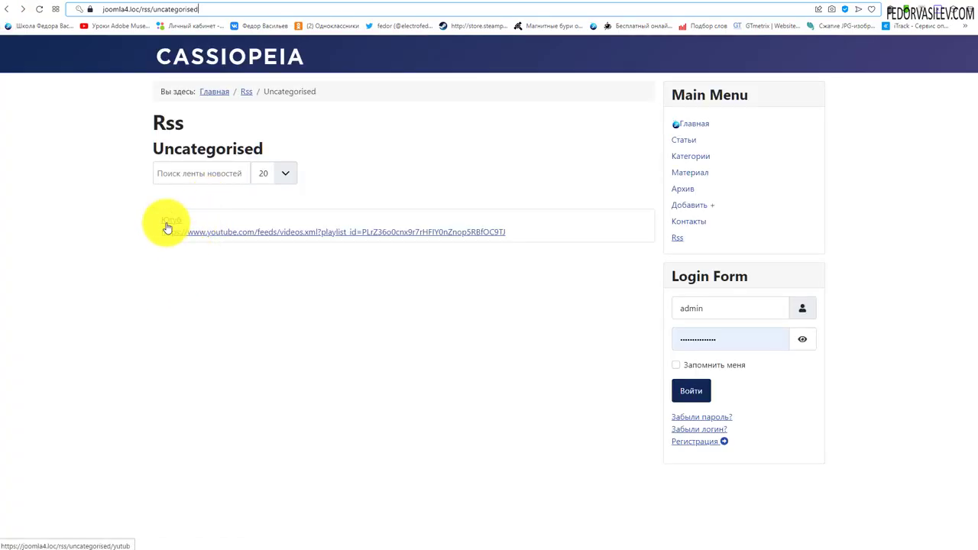
left_click(171, 221)
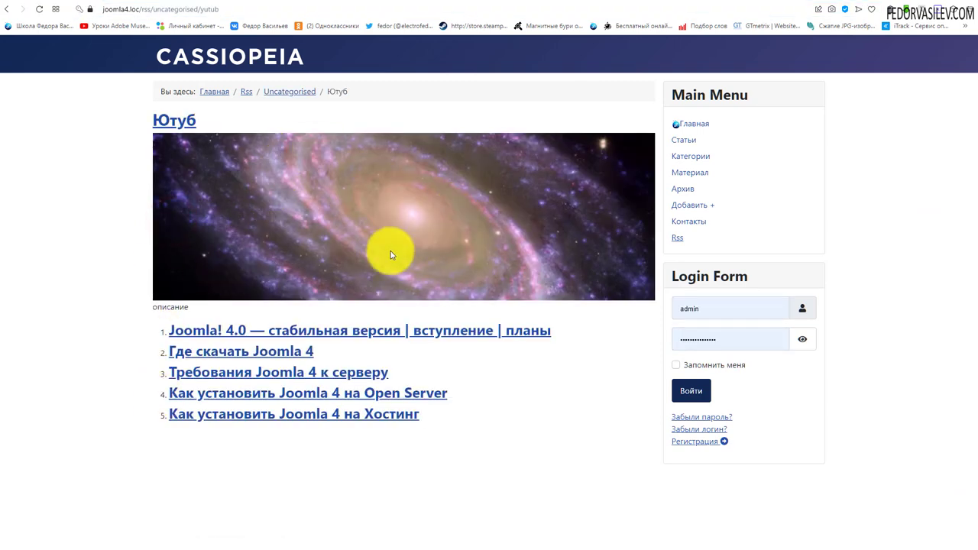
Step: In the administrator, open the Ютуб feed for editing, remove its first image, and save the feed
left_click(144, 4)
left_click(145, 6)
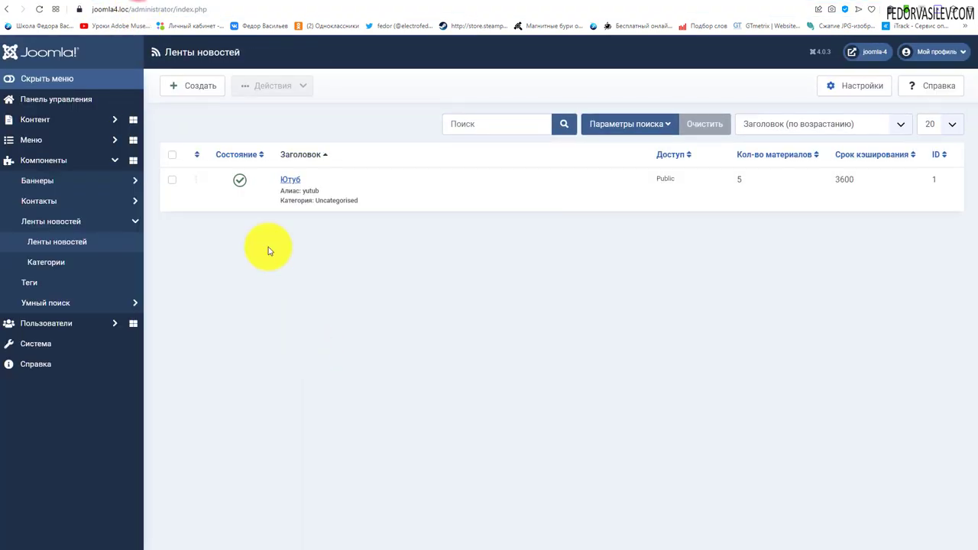
left_click(290, 181)
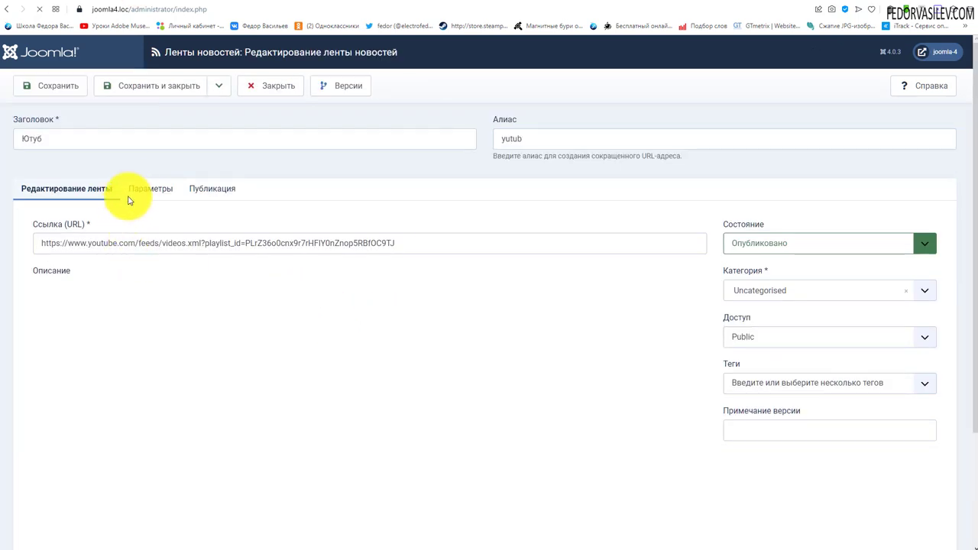
left_click(135, 190)
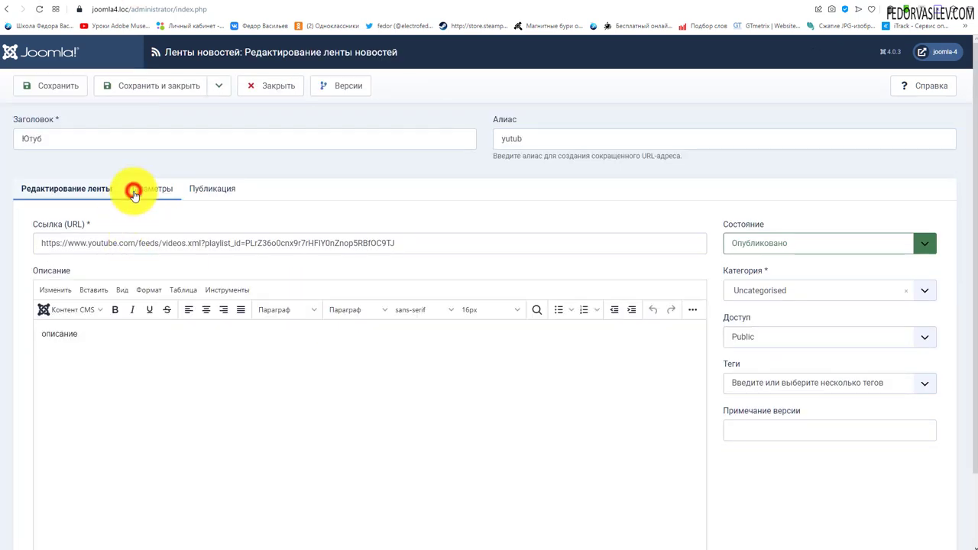
scroll(137, 207, "down", 2)
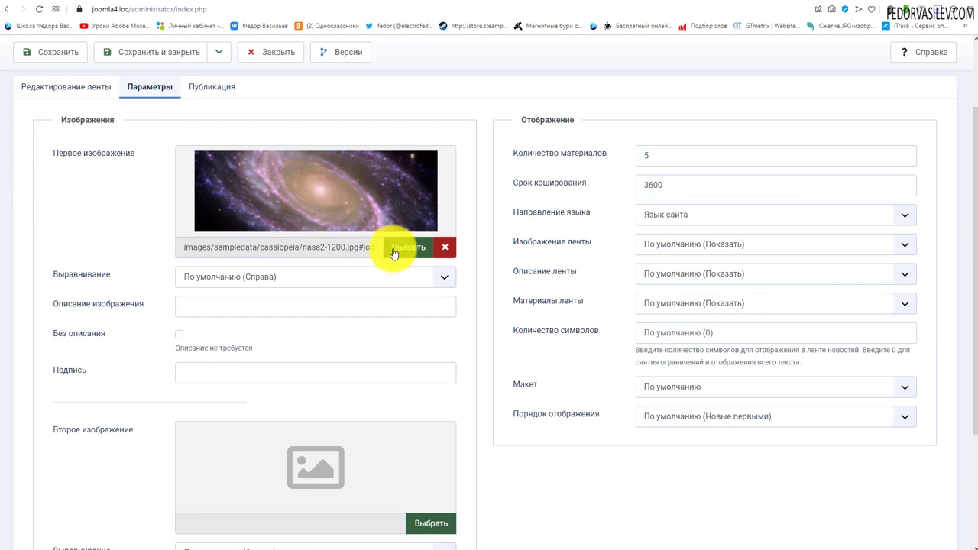
left_click(445, 247)
scroll(112, 197, "up", 2)
left_click(69, 86)
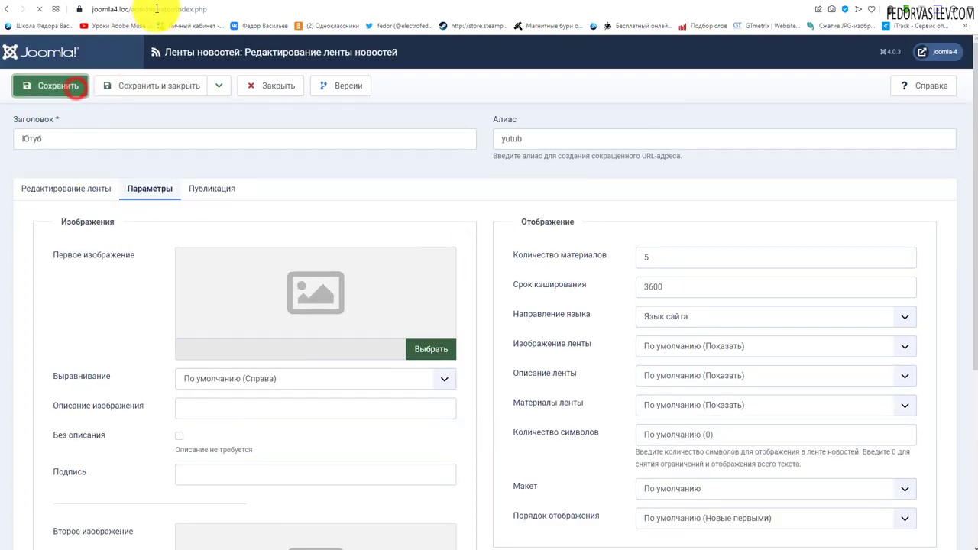
Step: Reload the Ютуб feed's page on the public site and examine its title, image area and description
left_click(187, 8)
left_click(40, 9)
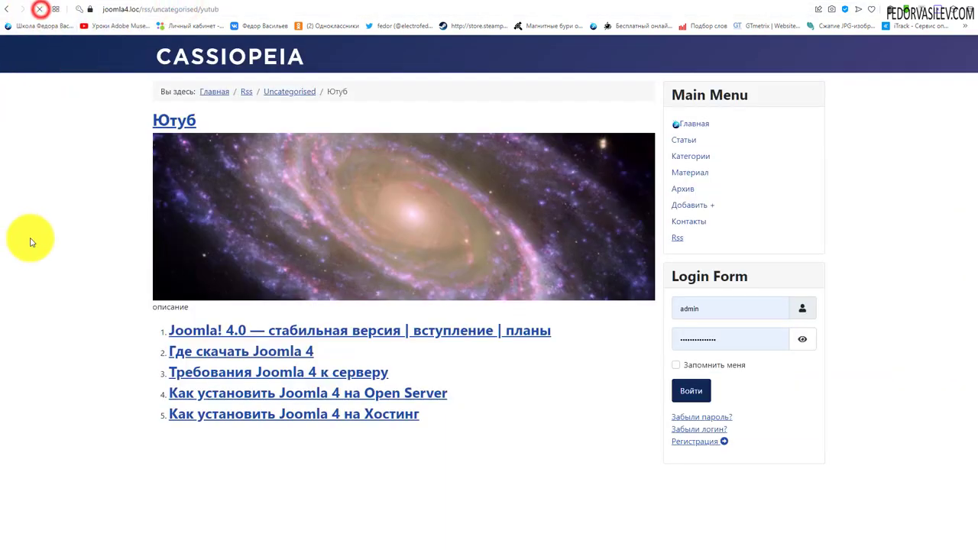
left_click_drag(192, 120, 122, 305)
left_click(119, 302)
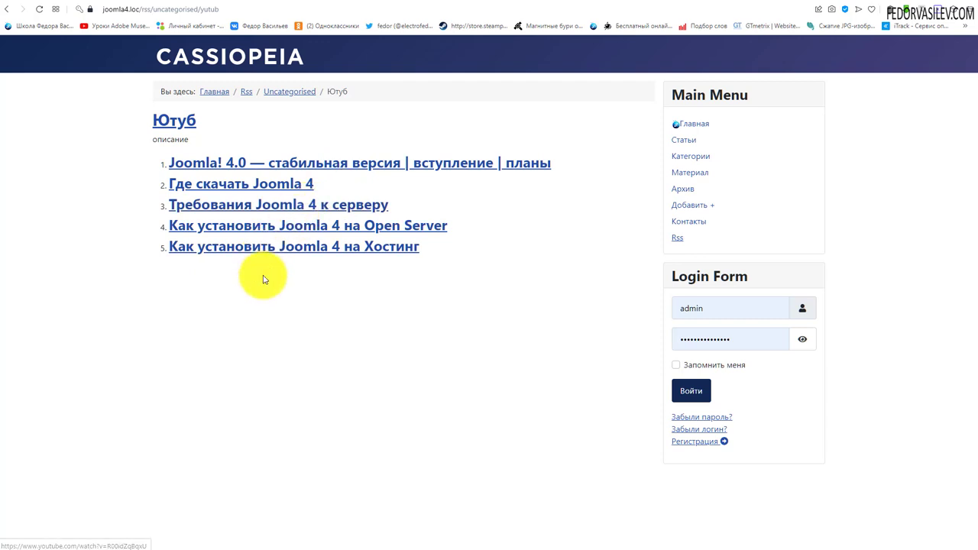
Step: Return to the Ютуб feed's page on the site and open its video "Joomla! 4.0 — стабильная версия | вступление | планы"
left_click(639, 1)
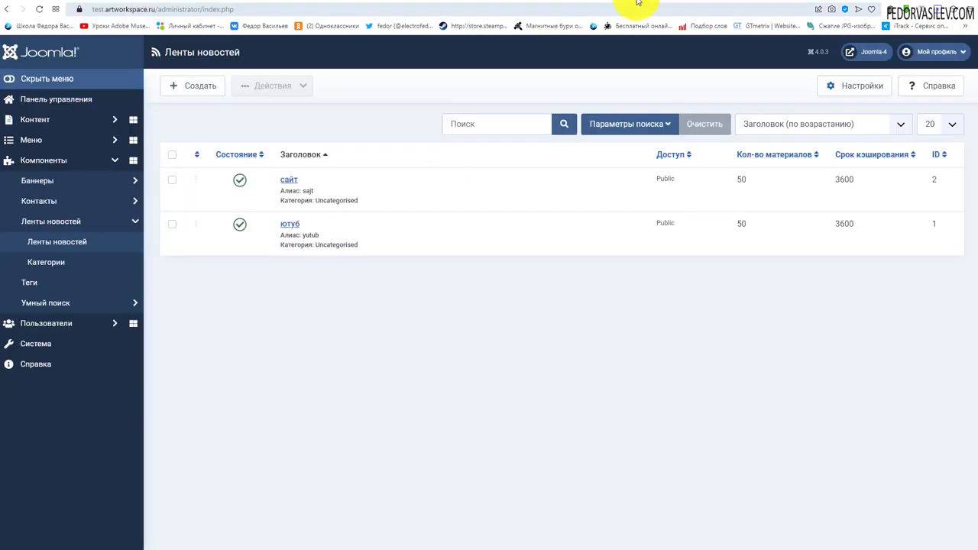
left_click(637, 1)
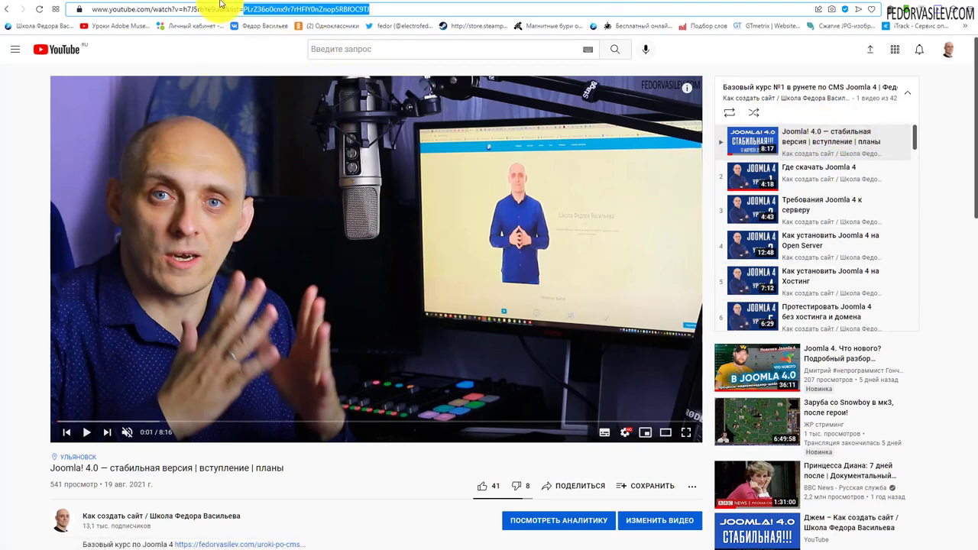
key("ctrl+Tab")
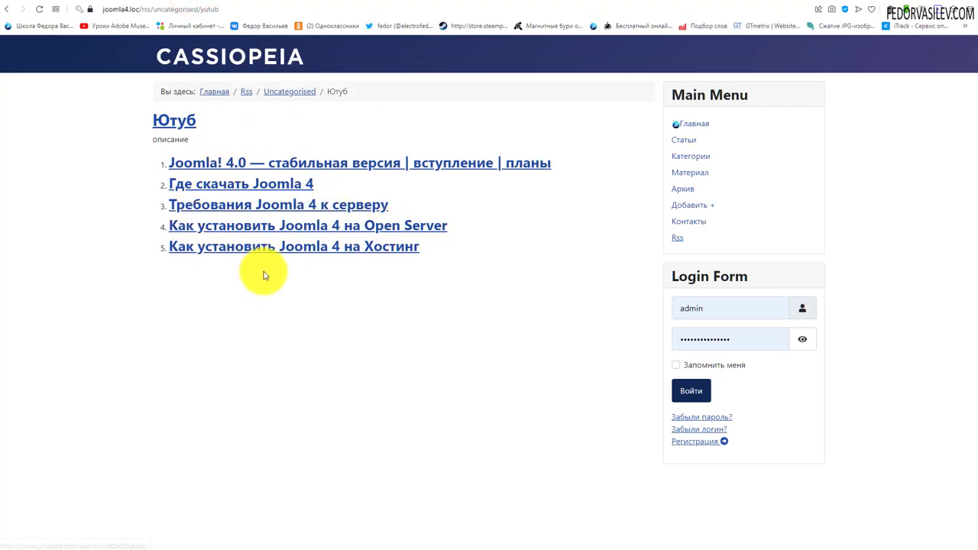
left_click(243, 165)
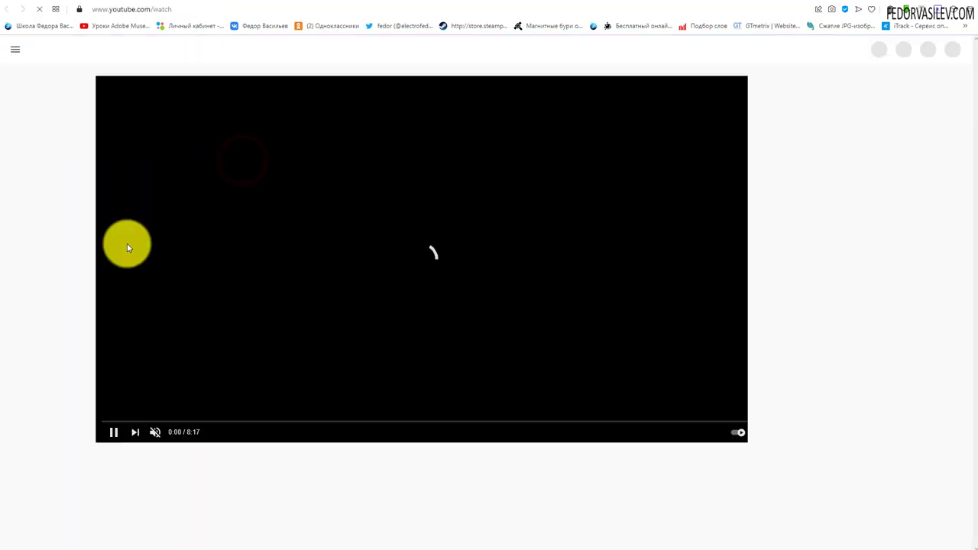
Step: Pause the opened YouTube video, examine its description and comments, and return to the Ютуб feed's editing form
key("alt+Left")
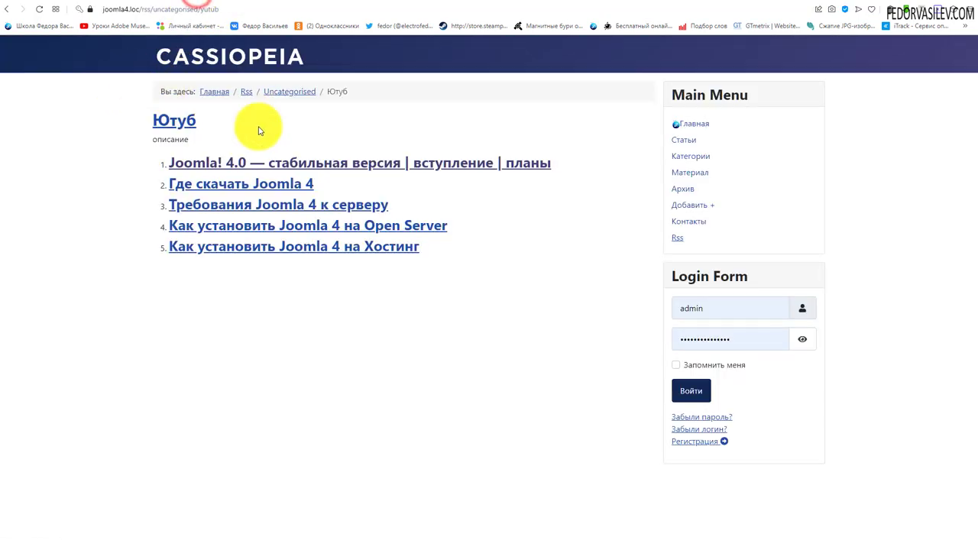
key("alt+Right")
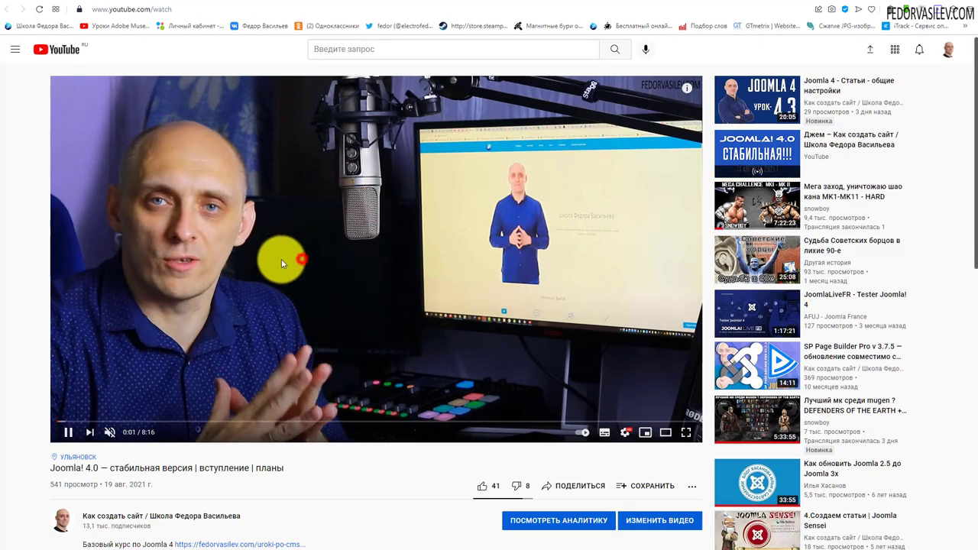
left_click(273, 246)
scroll(461, 329, "down", 3)
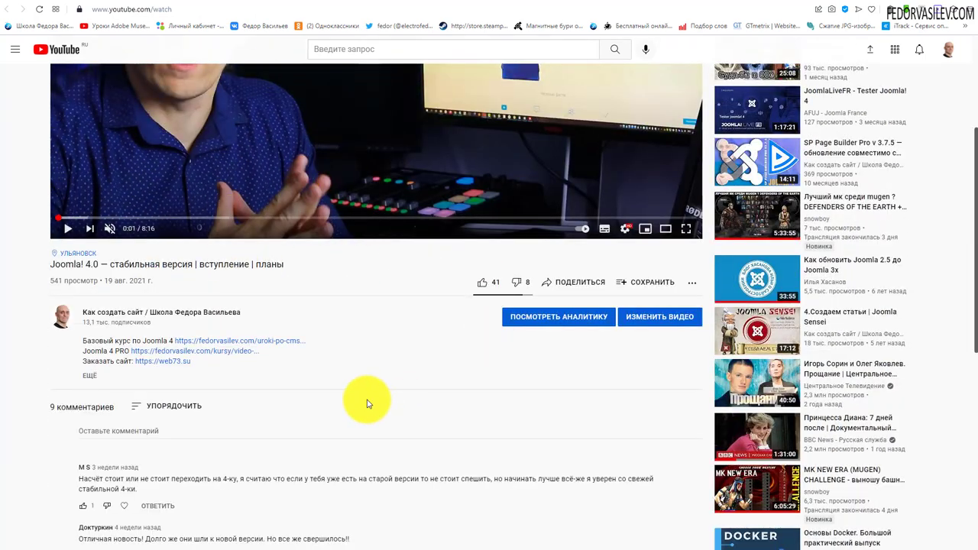
scroll(372, 398, "up", 3)
key("alt+Left")
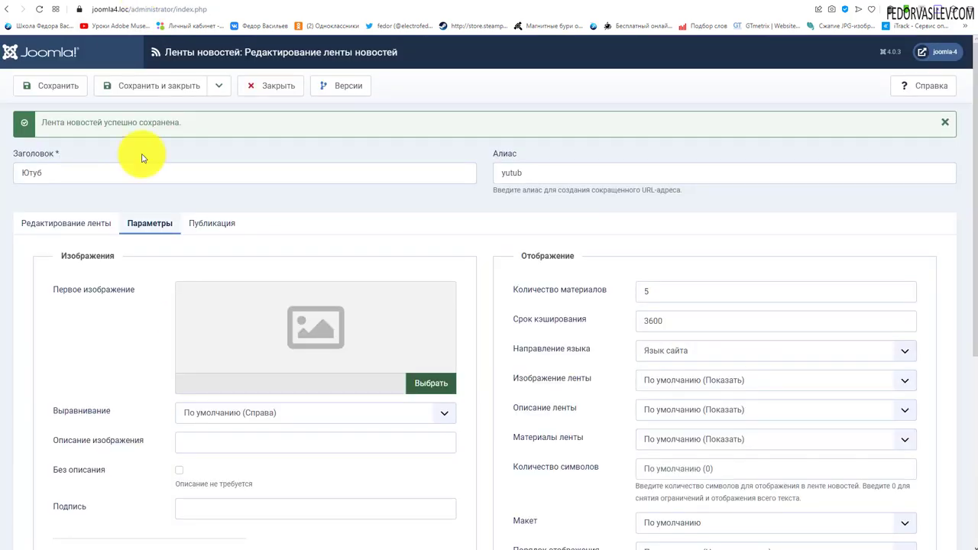
Step: Set the Ютуб feed's number of items (Количество материалов) to 40 and save the feed
scroll(149, 191, "down", 1)
left_click(47, 174)
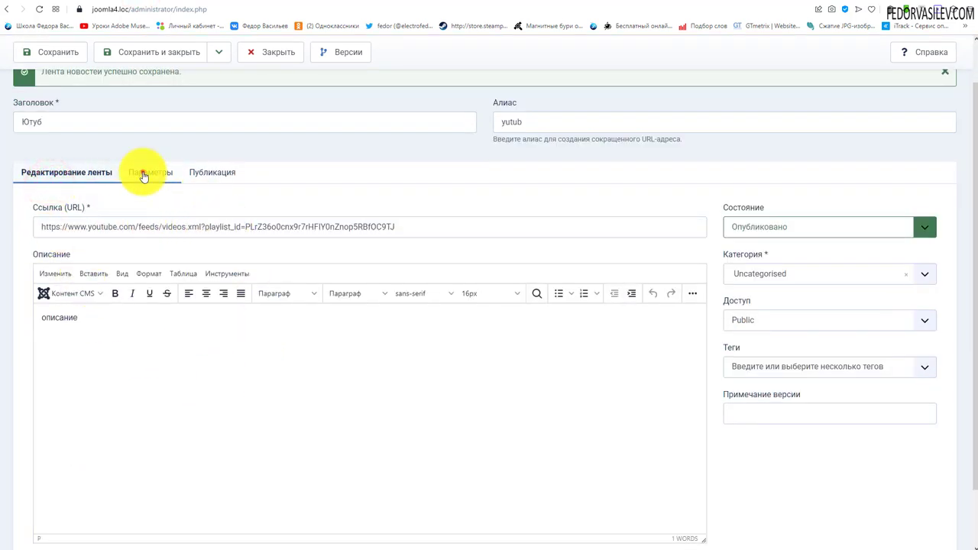
left_click(145, 172)
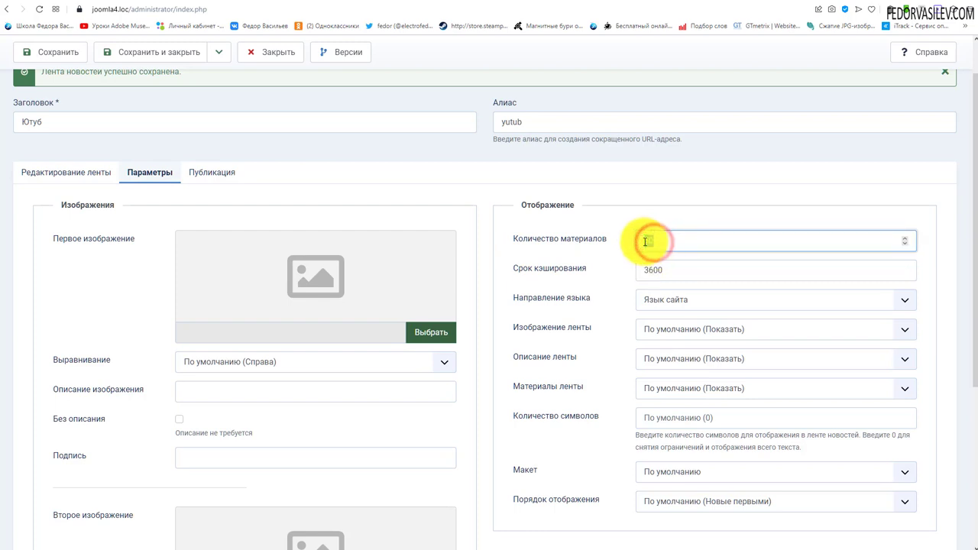
type("40")
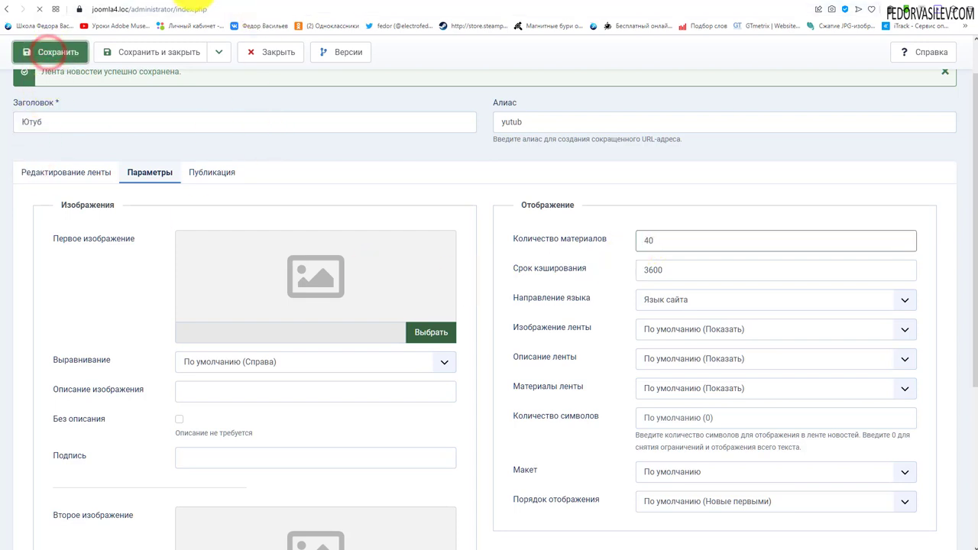
Step: Reload the Ютуб feed's page on the site, open its video "Варианты загрузки и установки файла пакета на Joomla 4", and close the video page
left_click(191, 4)
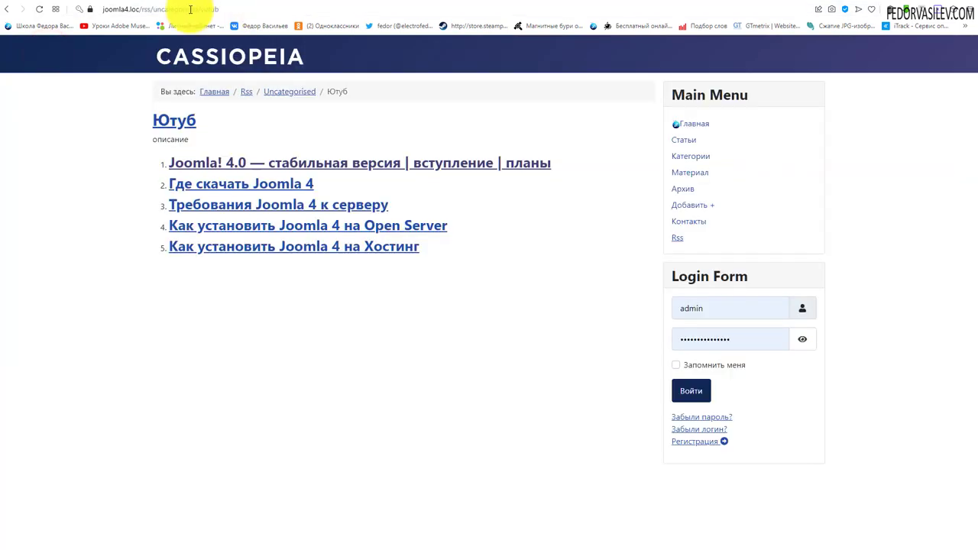
left_click(40, 10)
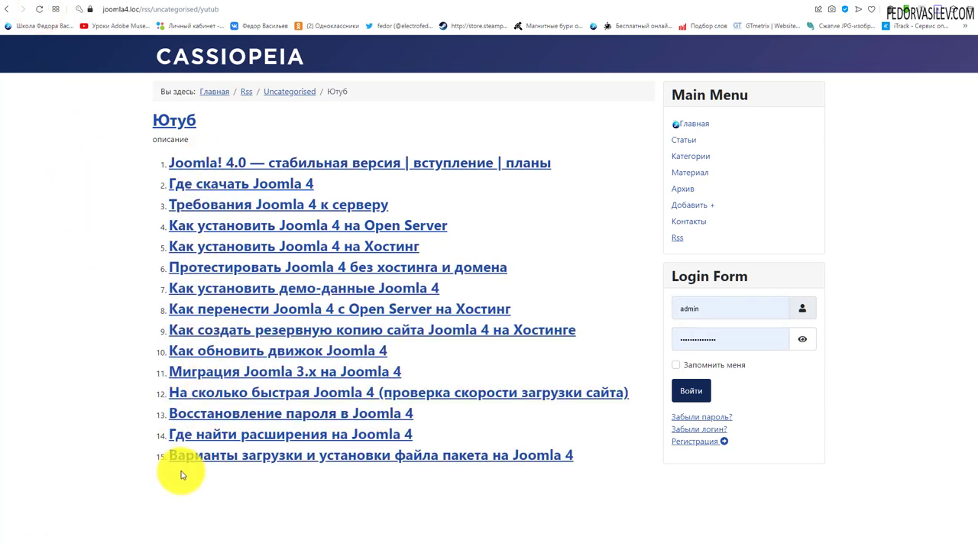
left_click(264, 455)
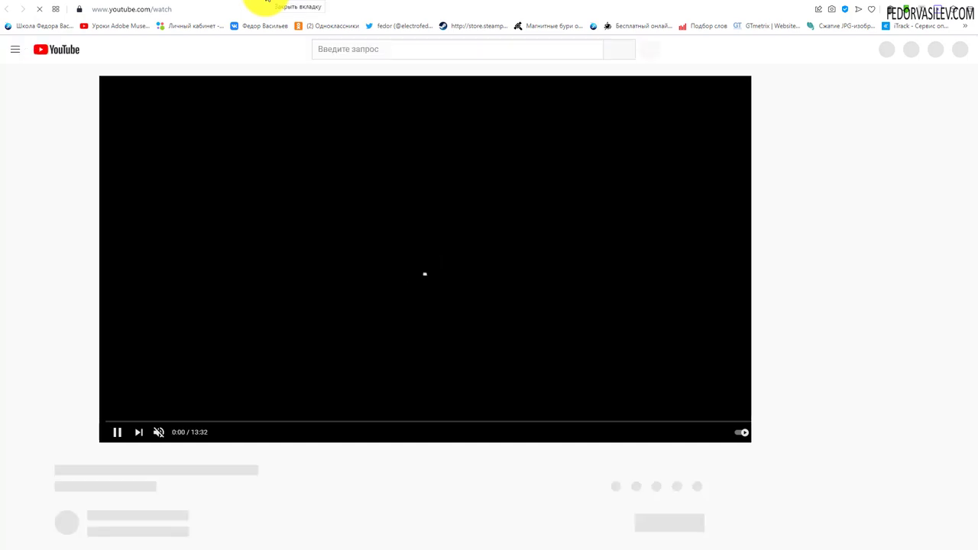
left_click(266, 3)
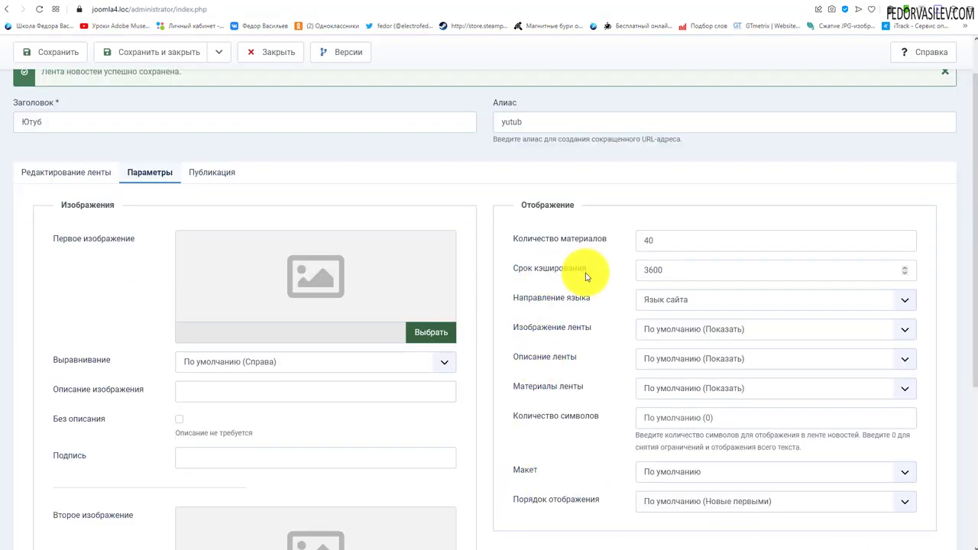
Step: Review the Ютуб feed's caching time, language direction and feed image options in its editing form
left_click(657, 271)
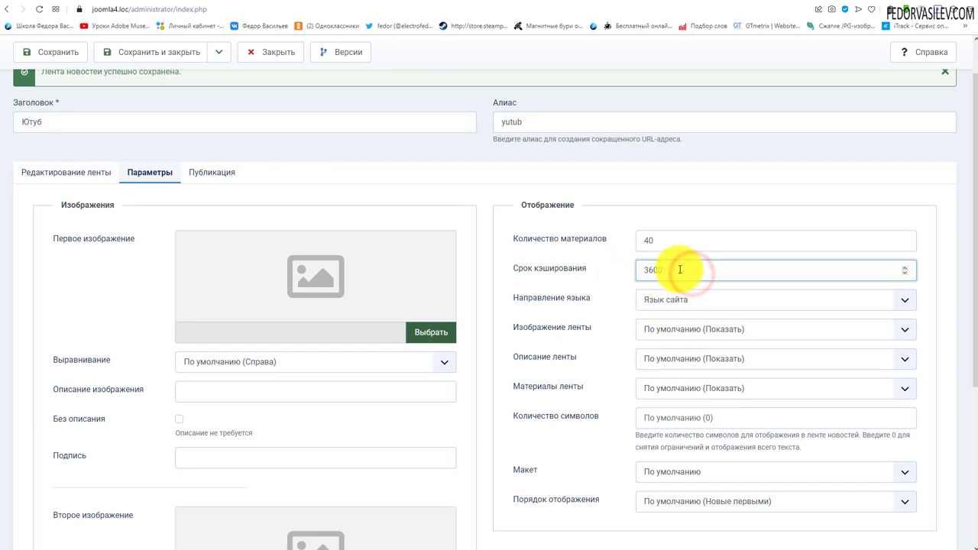
left_click_drag(678, 269, 620, 287)
left_click(676, 268)
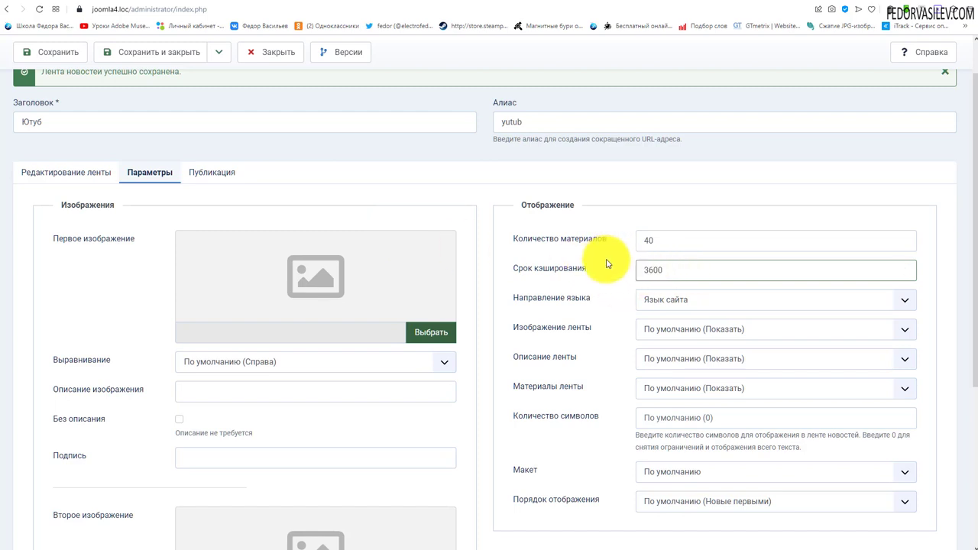
left_click(670, 299)
left_click(607, 303)
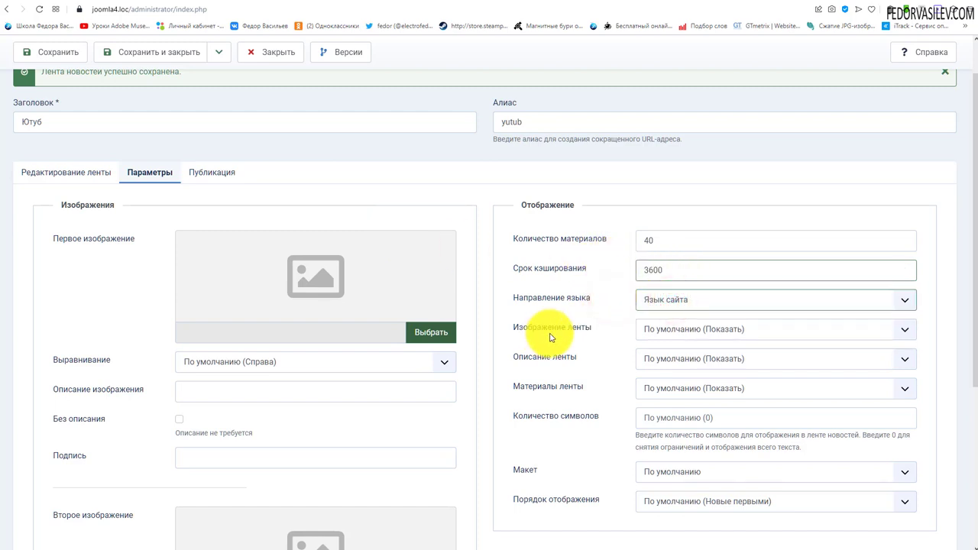
left_click(655, 330)
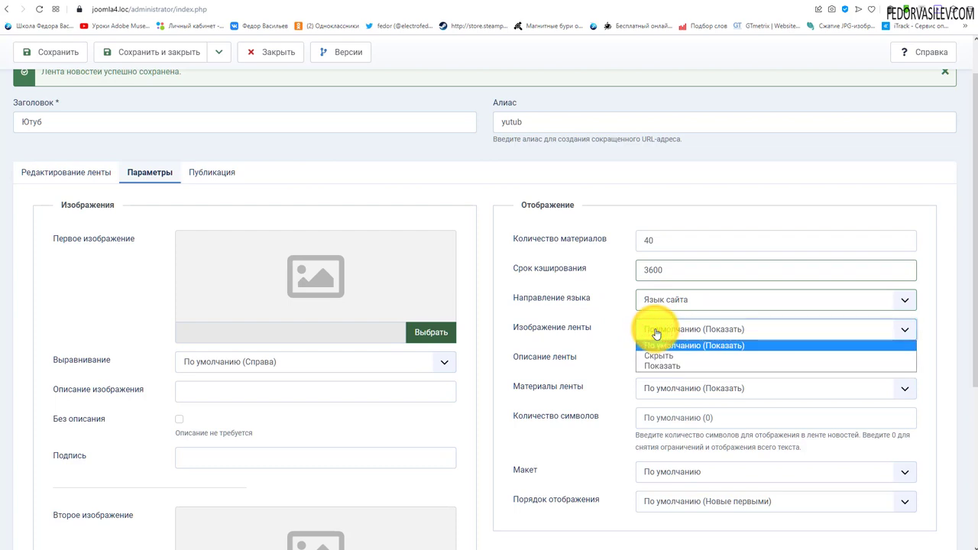
left_click(625, 330)
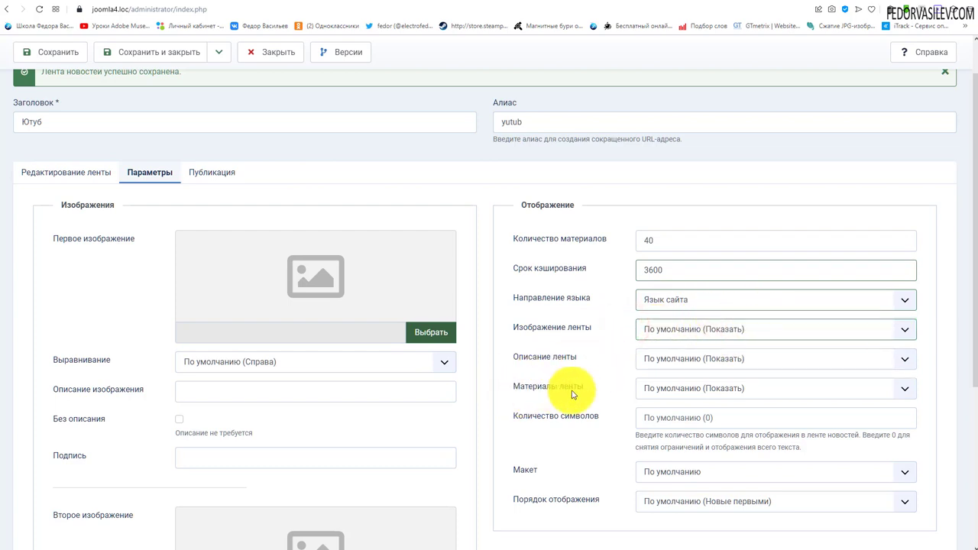
Step: Review the Ютуб feed's layout and display order choices and the rest of its display and image options
scroll(573, 415, "down", 1)
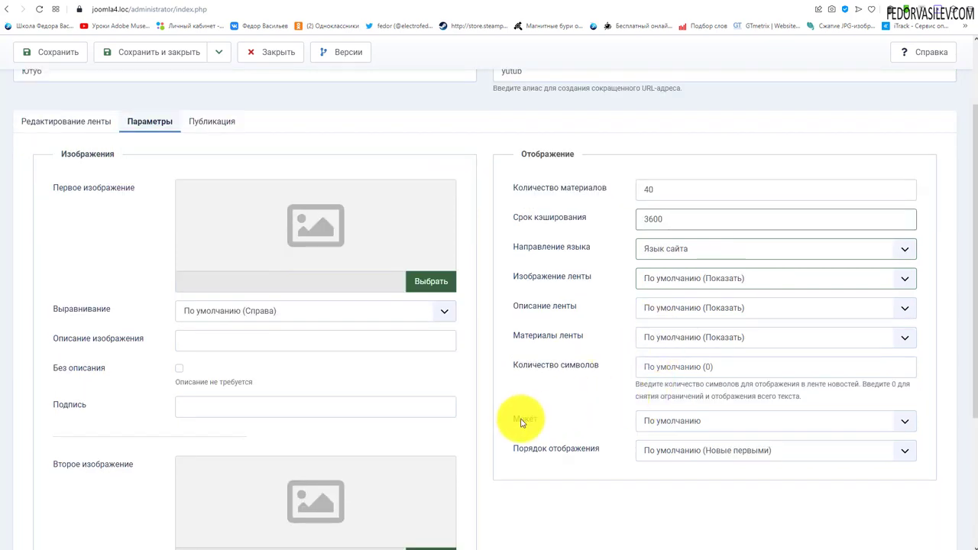
left_click(669, 416)
left_click(580, 413)
left_click(668, 448)
left_click(567, 445)
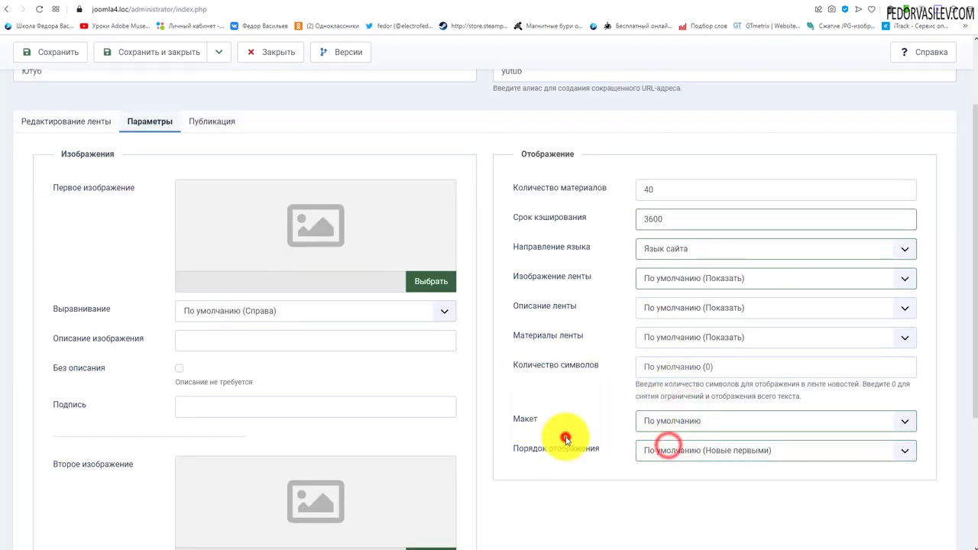
scroll(588, 349, "down", 2)
scroll(570, 413, "down", 2)
scroll(573, 403, "up", 8)
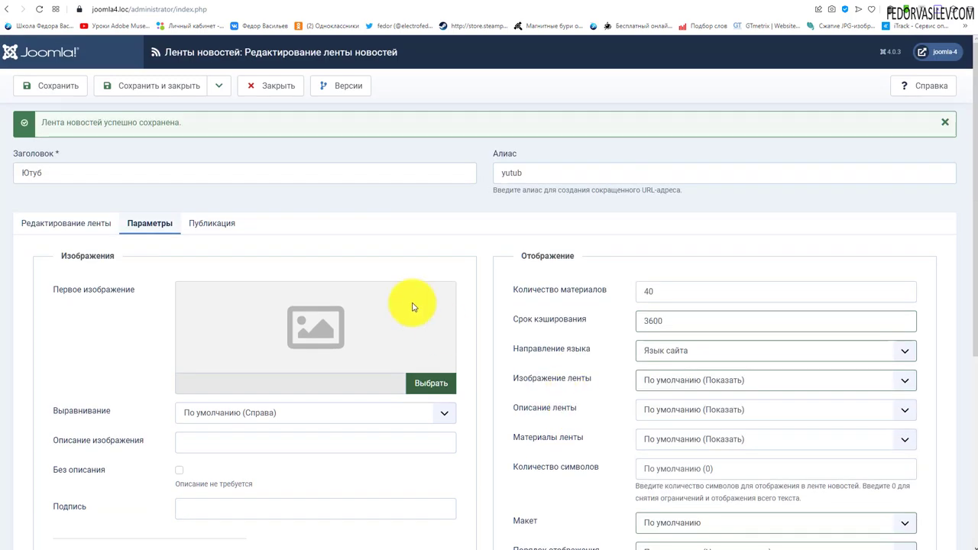
Step: Examine the Ютуб feed's publication dates and metadata fields, and close the feed
left_click(211, 226)
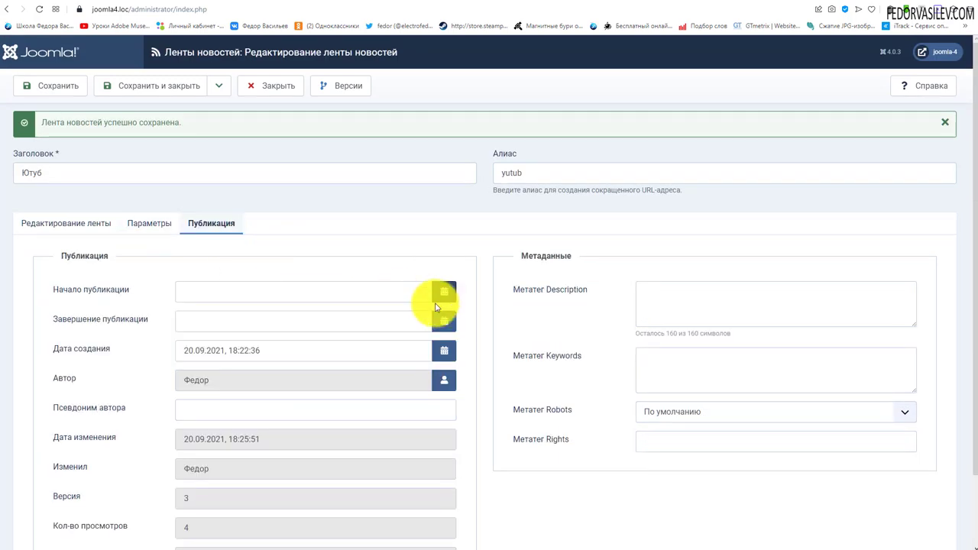
scroll(436, 299, "down", 1)
left_click(646, 258)
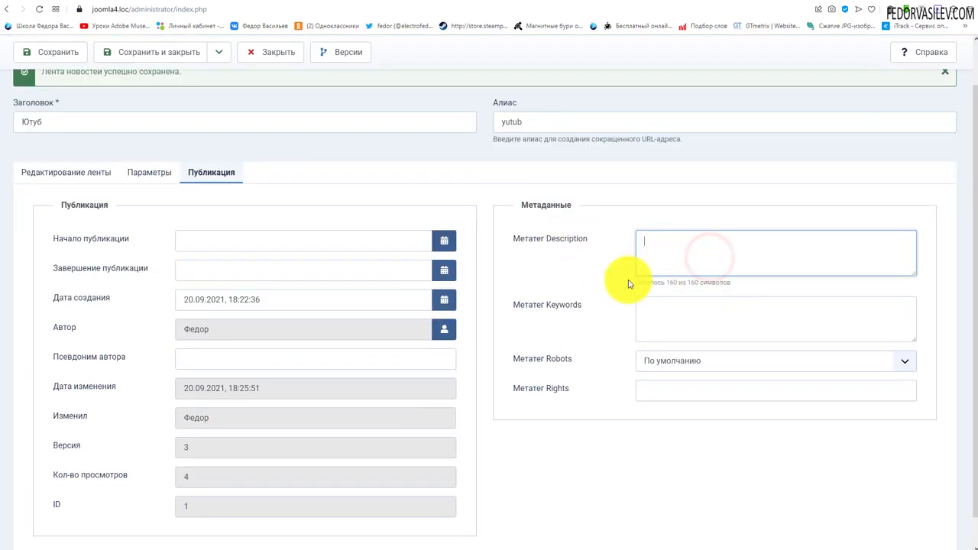
scroll(476, 344, "up", 1)
left_click(259, 89)
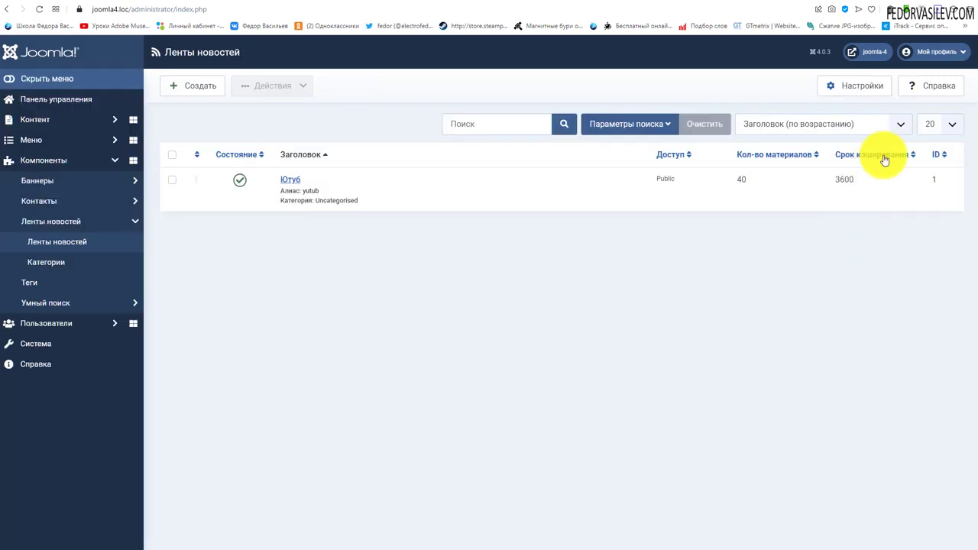
Step: Open the news feeds component's settings and review the options for a single feed, from layout and version history to image alignment and tags
left_click(875, 91)
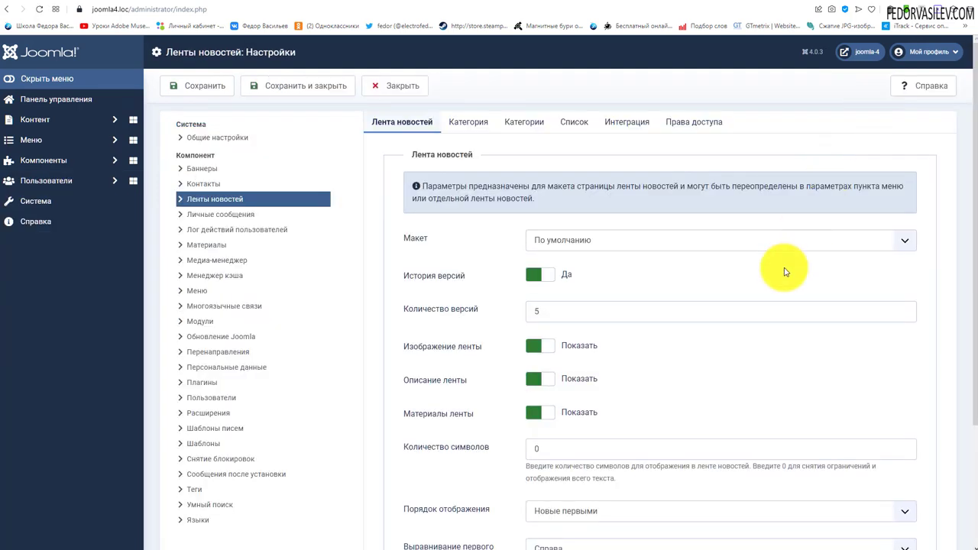
scroll(474, 200, "down", 2)
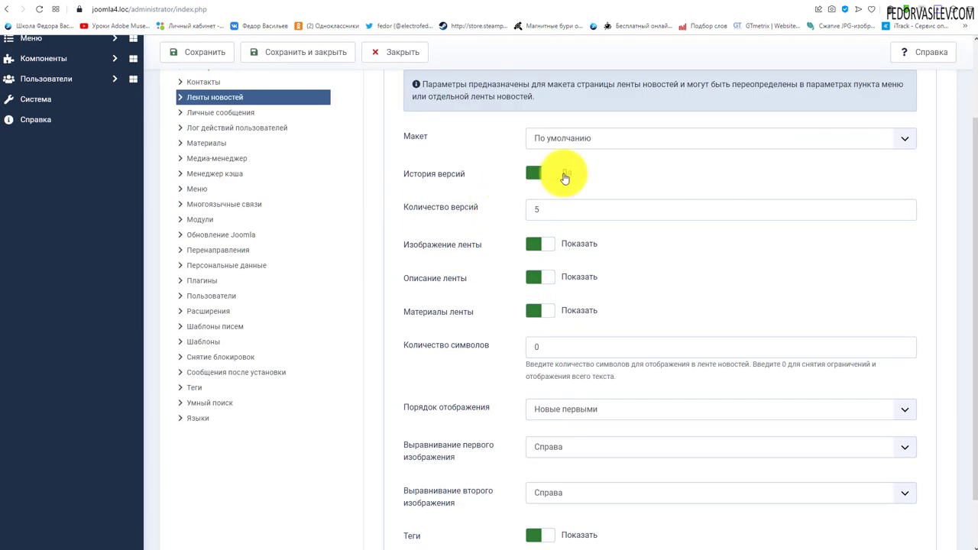
scroll(554, 328, "down", 1)
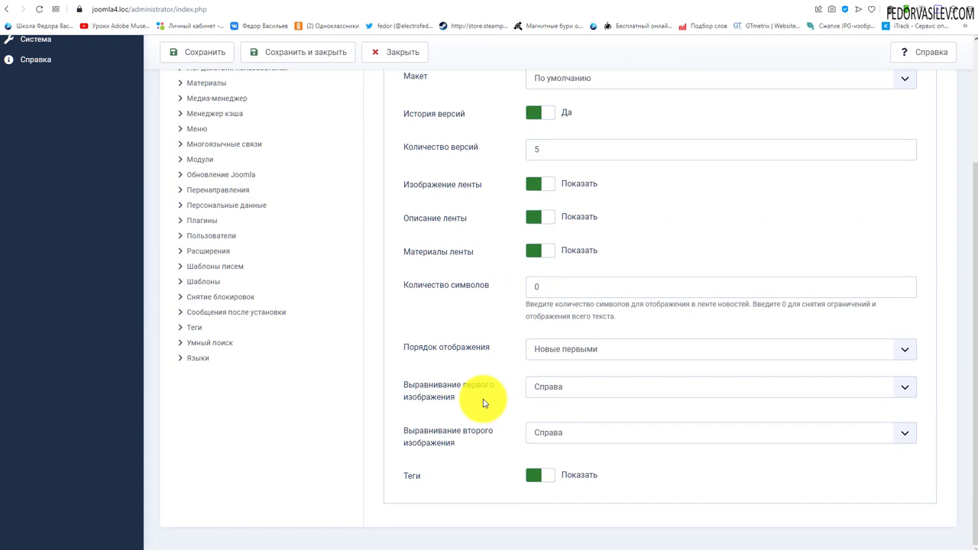
scroll(483, 402, "up", 2)
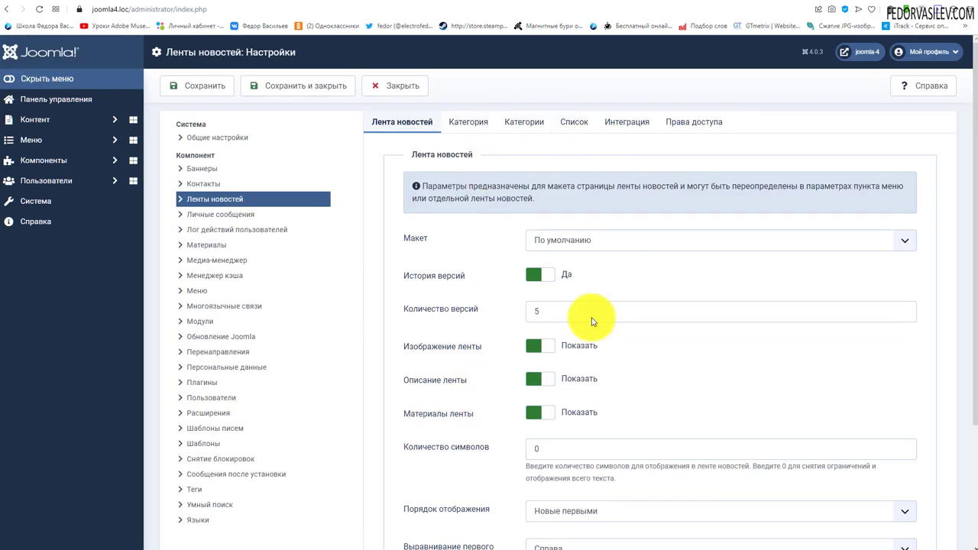
scroll(534, 305, "down", 2)
scroll(473, 332, "up", 2)
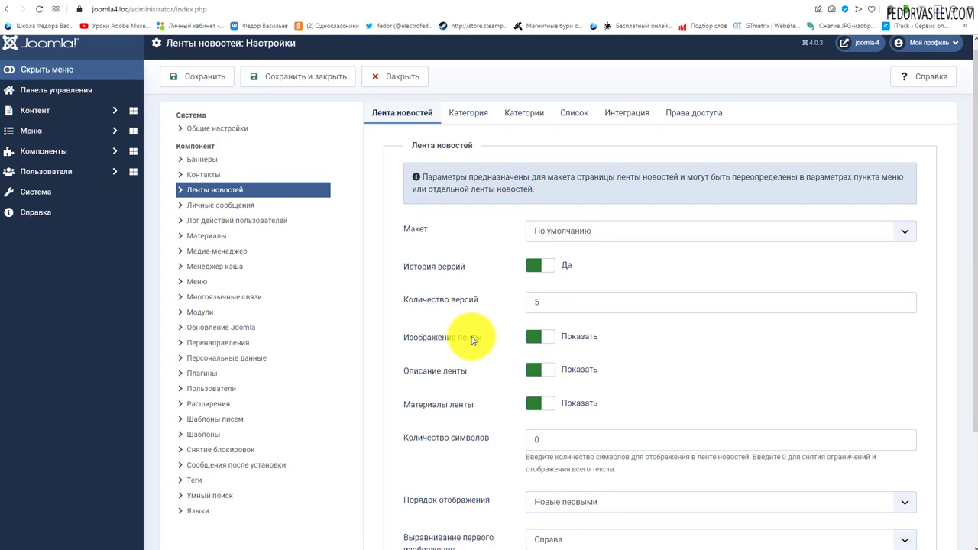
scroll(475, 334, "down", 1)
scroll(458, 336, "down", 1)
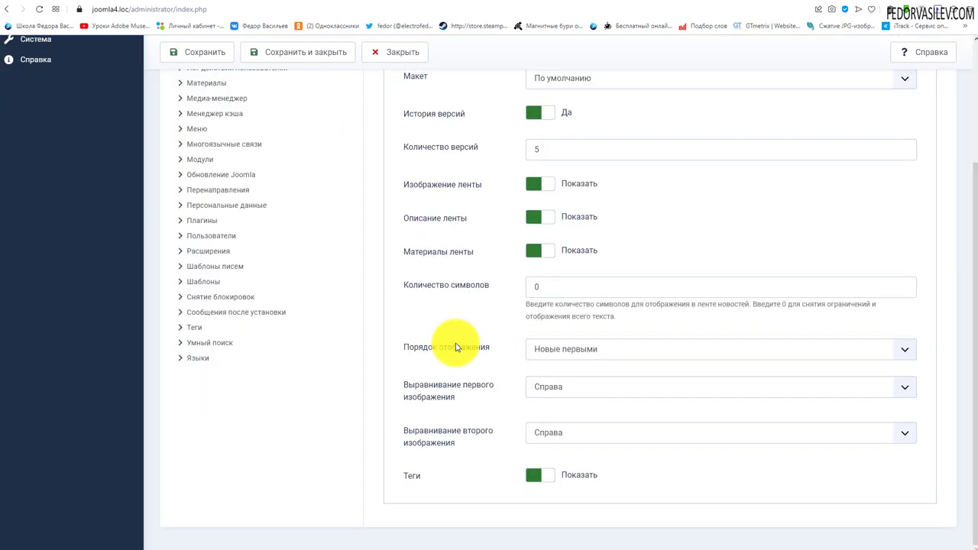
scroll(450, 412, "up", 2)
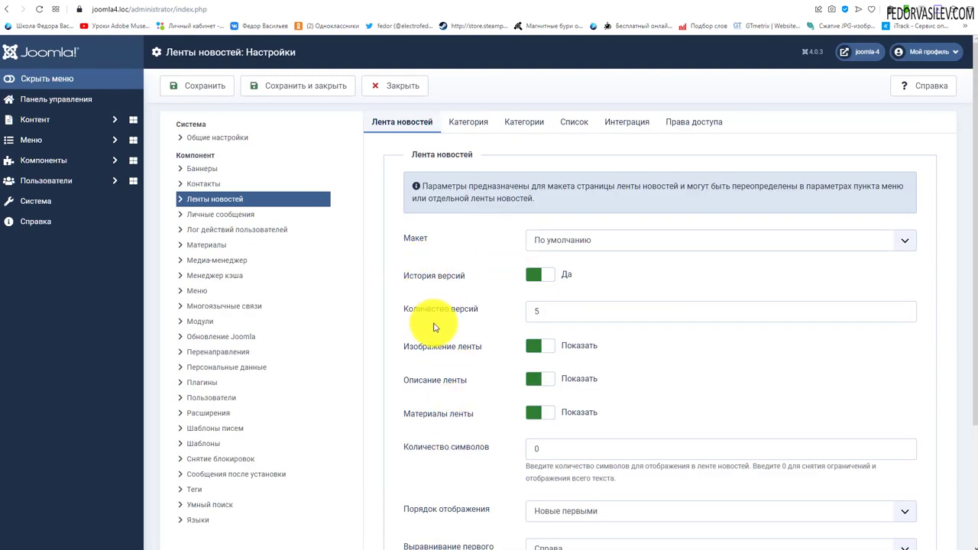
Step: Review the component's category, categories, list, integration and access rights settings, and close the settings
left_click(449, 123)
scroll(538, 310, "down", 1)
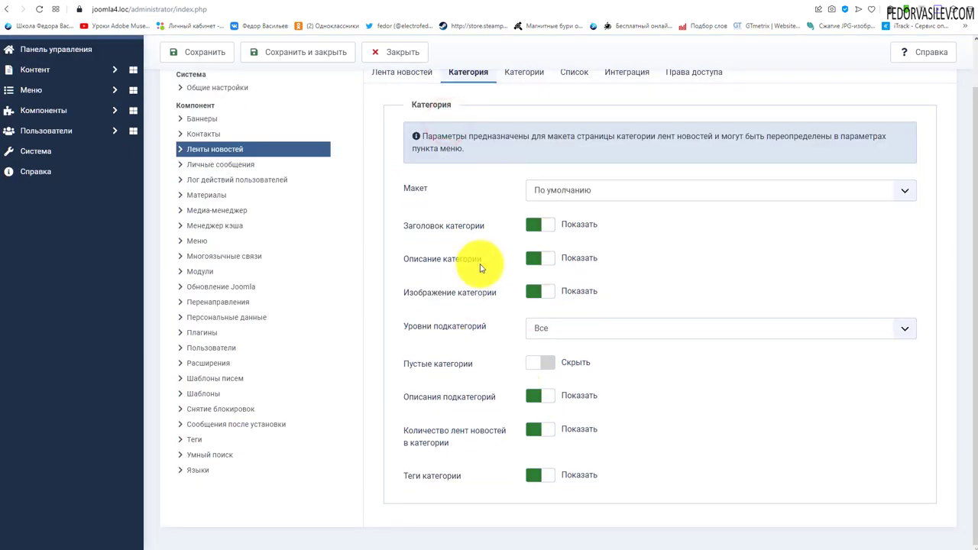
scroll(538, 309, "up", 1)
left_click(524, 122)
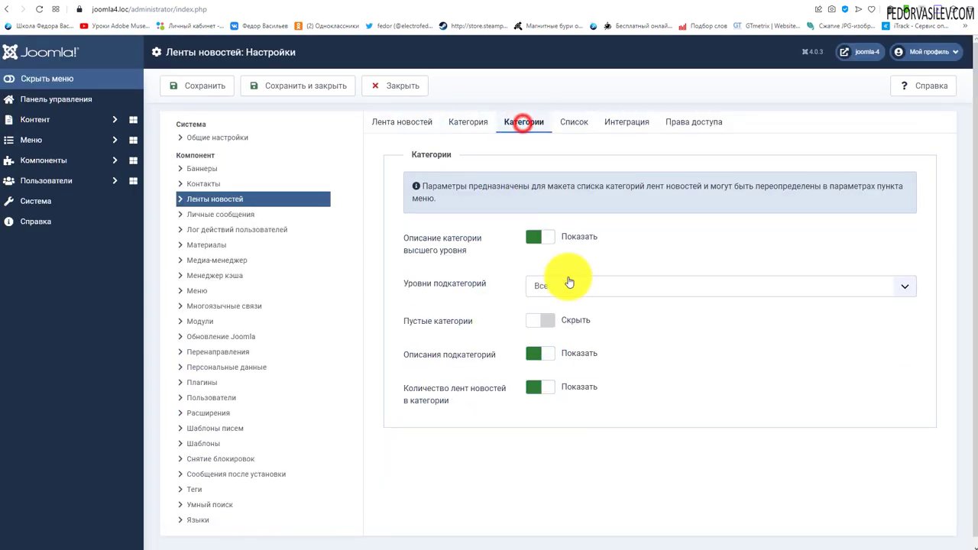
left_click(580, 123)
left_click(621, 123)
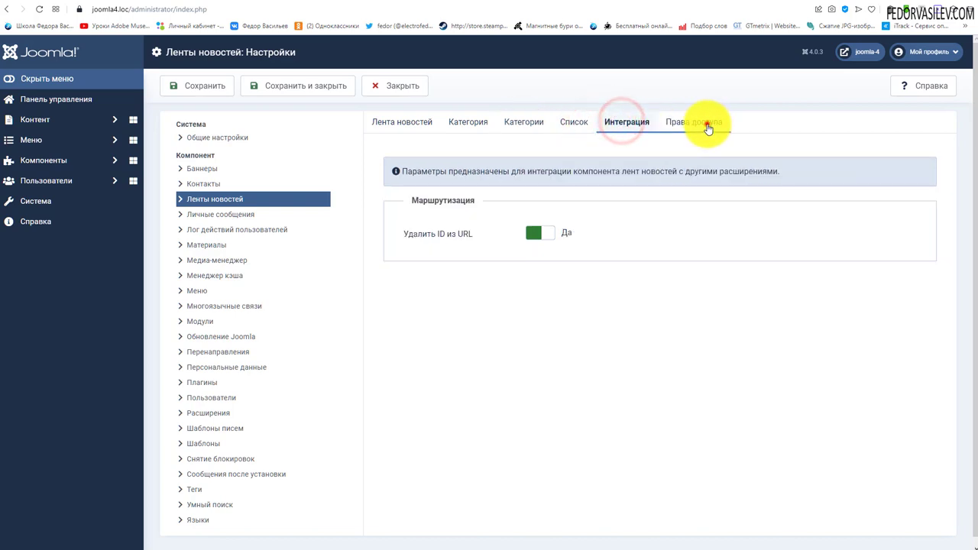
left_click(708, 128)
left_click(620, 123)
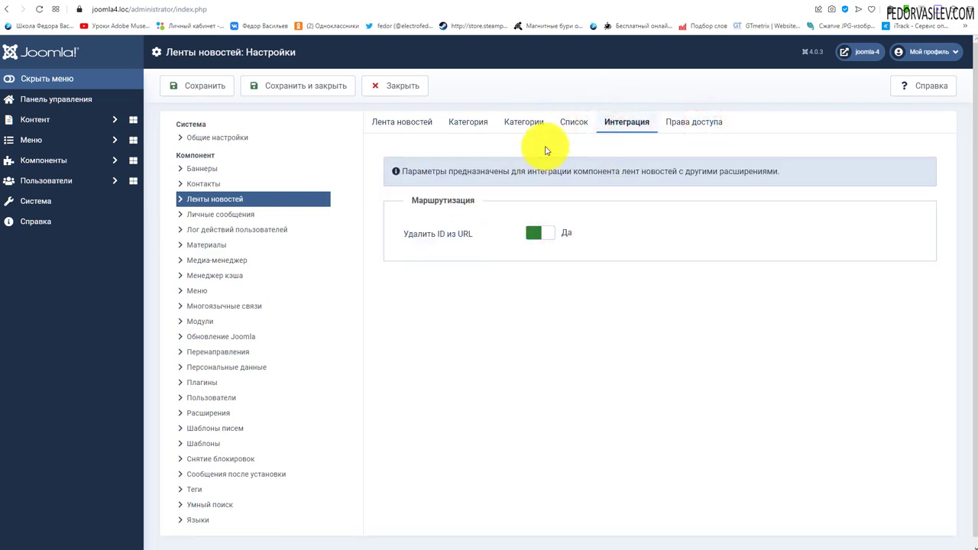
left_click(573, 123)
left_click(391, 88)
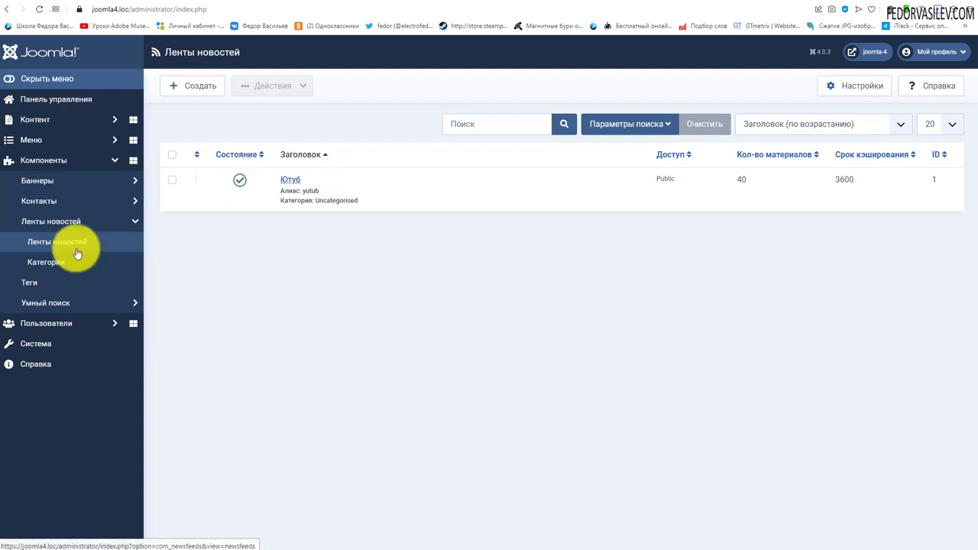
Step: Create a news feed titled "Сайт"
left_click(184, 88)
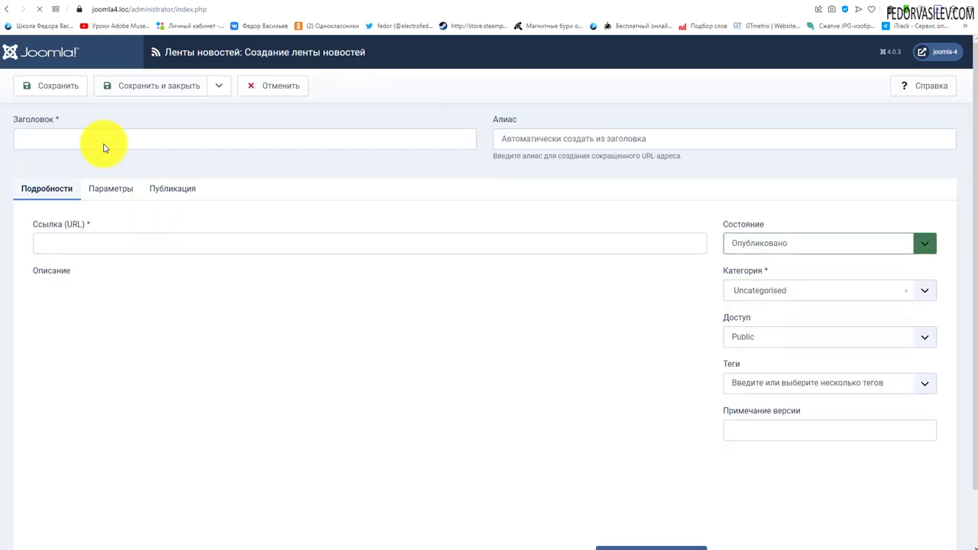
left_click(103, 141)
type("Сайт")
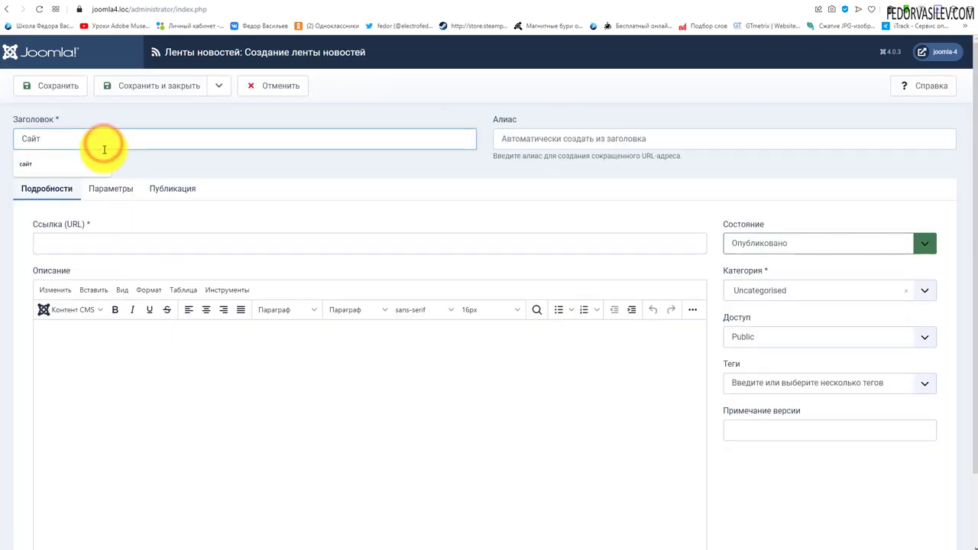
left_click(193, 164)
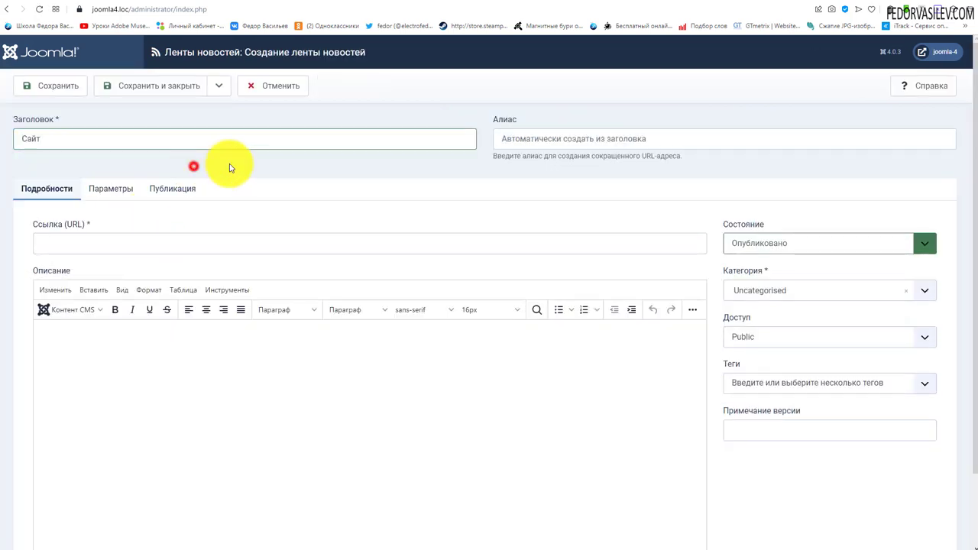
Step: Switch to the goha.ru site, look through its home page and open the RSS page linked in the footer
left_click(831, 3)
scroll(306, 185, "down", 6)
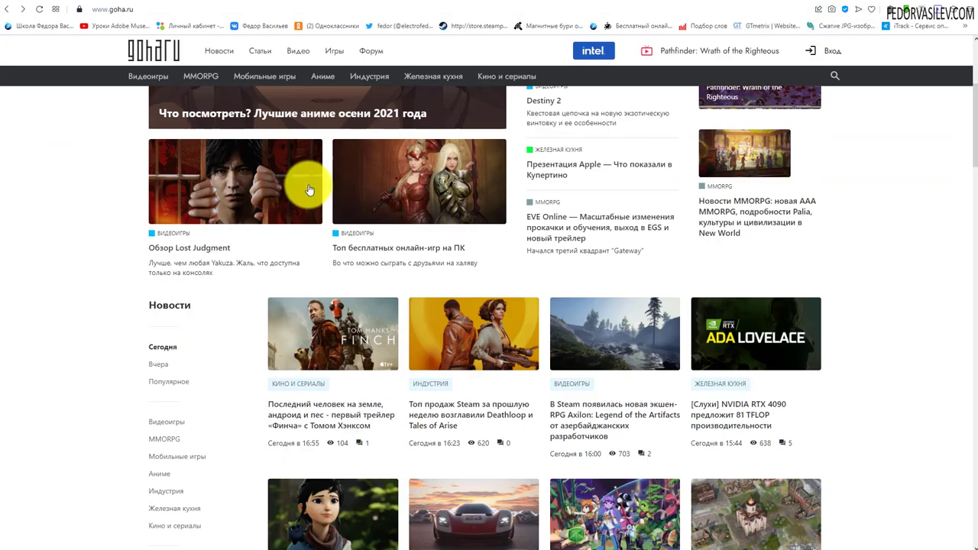
scroll(313, 185, "down", 3)
scroll(309, 202, "up", 10)
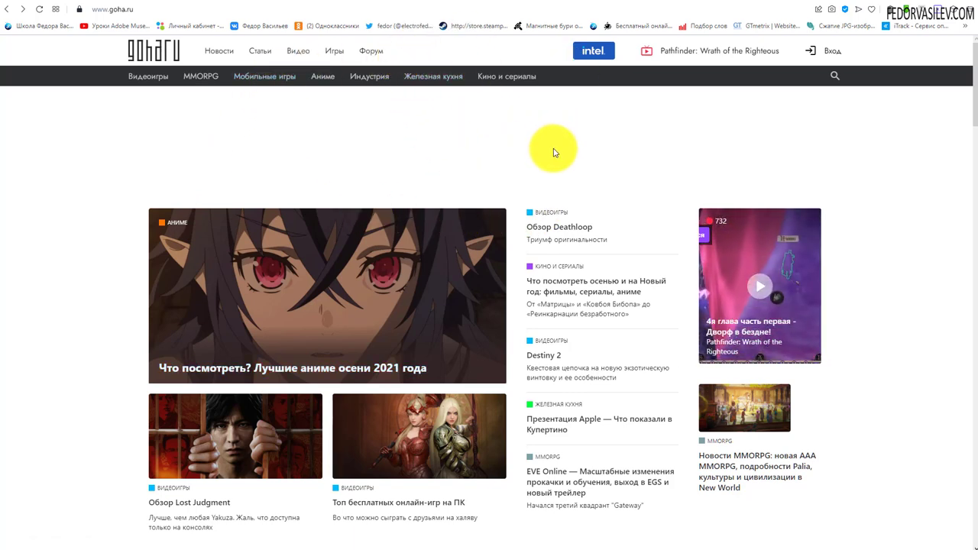
scroll(555, 153, "down", 15)
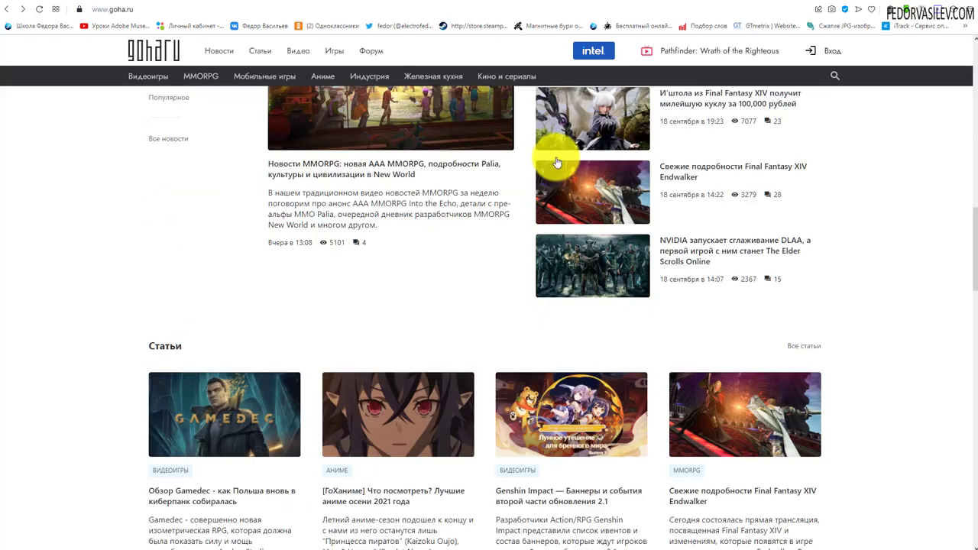
scroll(556, 161, "down", 15)
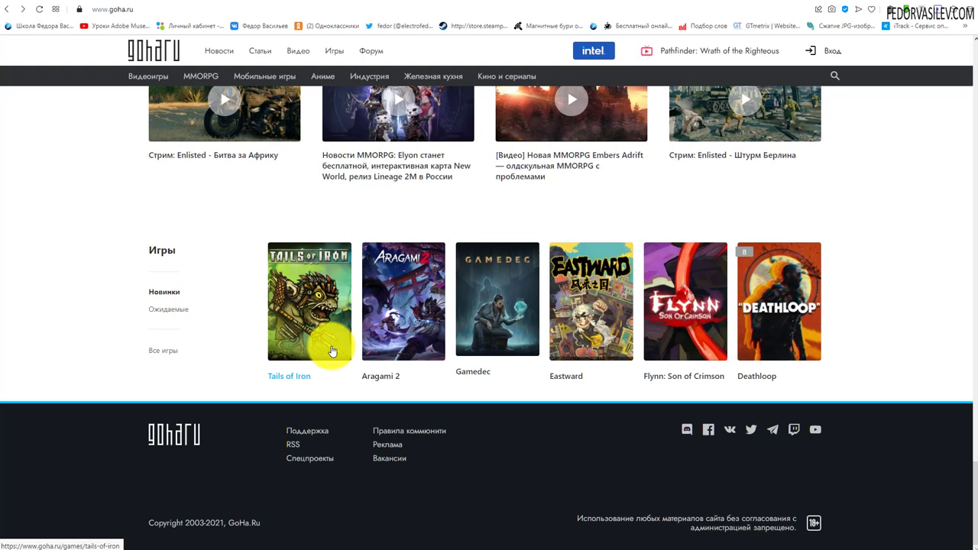
right_click(100, 219)
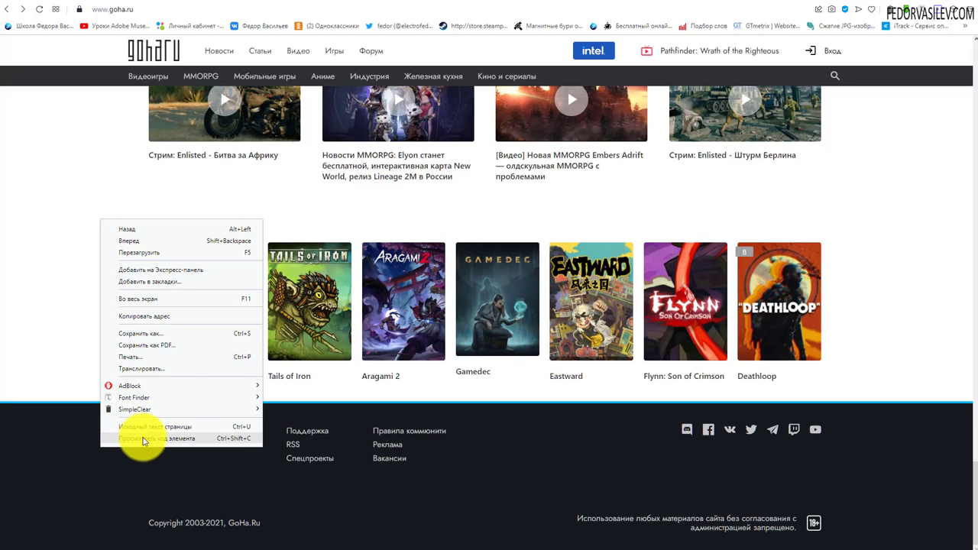
left_click(496, 450)
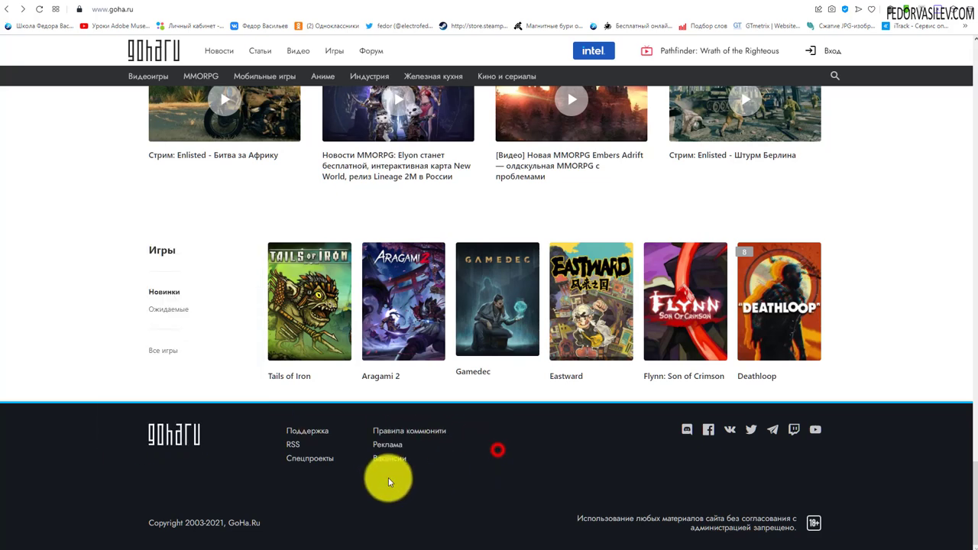
left_click(292, 450)
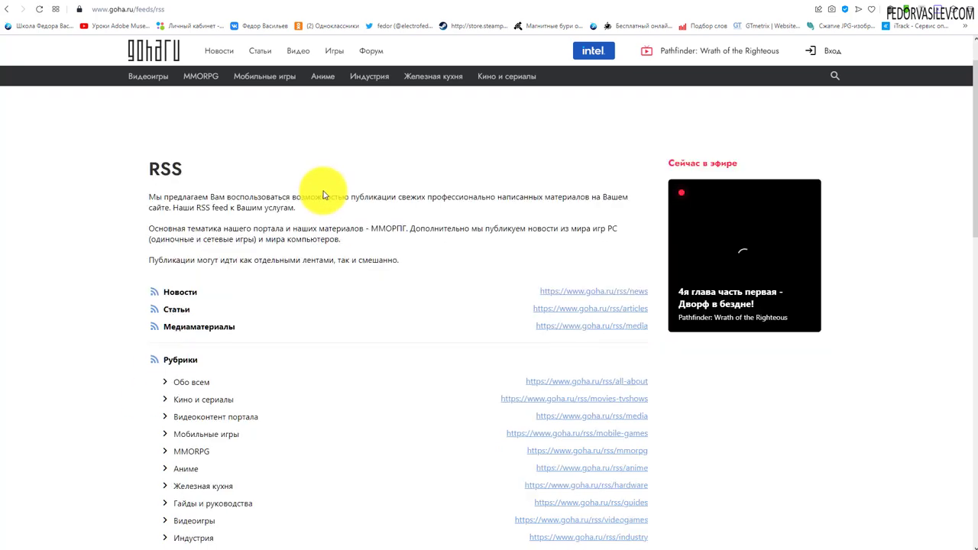
Step: Copy the Медиаматериалы feed address from the list of RSS links
scroll(322, 194, "down", 1)
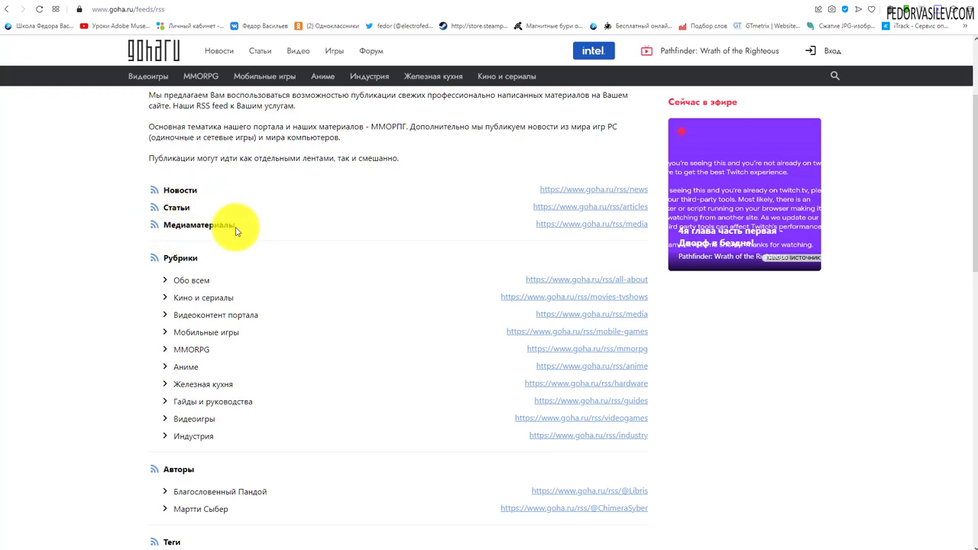
left_click_drag(534, 227, 648, 227)
key("ctrl+c")
left_click(532, 228)
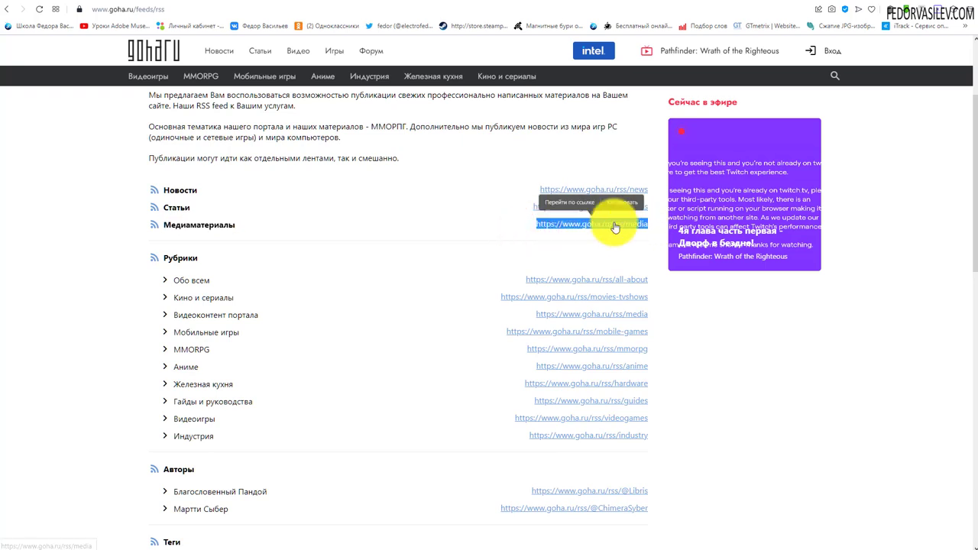
left_click(610, 202)
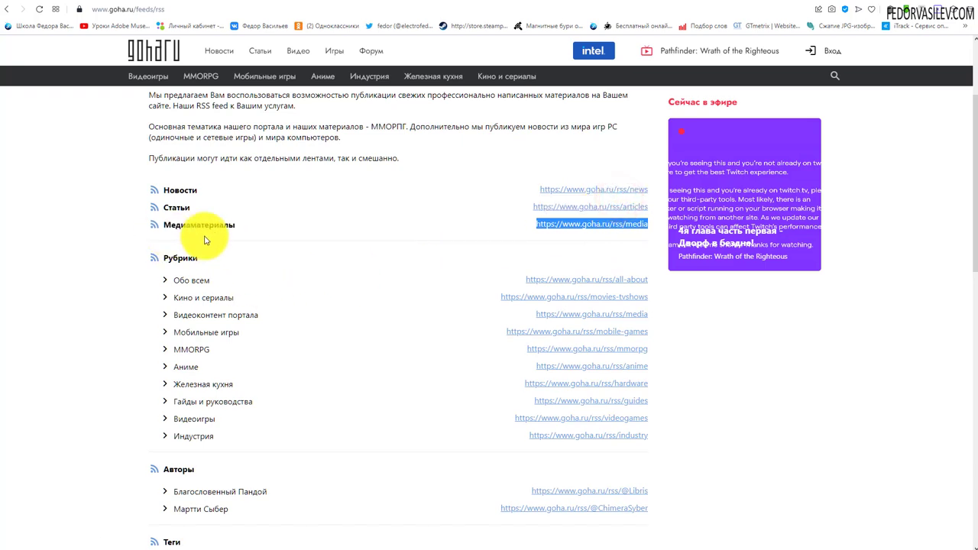
left_click(158, 3)
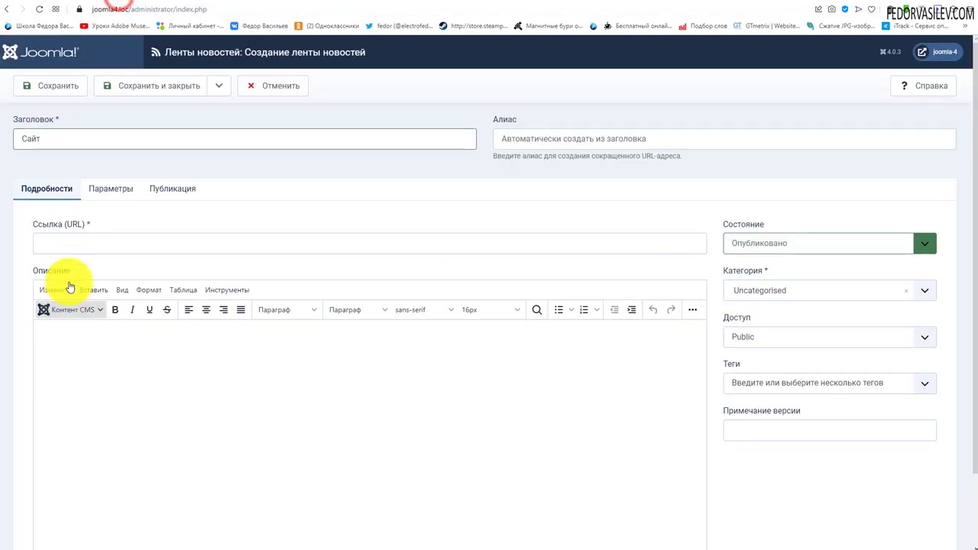
left_click(66, 245)
right_click(66, 246)
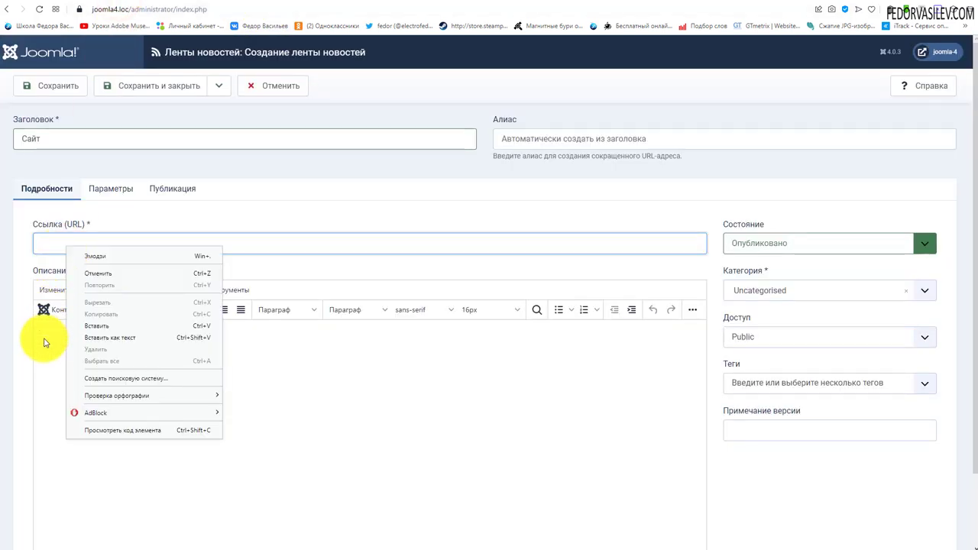
left_click(106, 324)
left_click(149, 384)
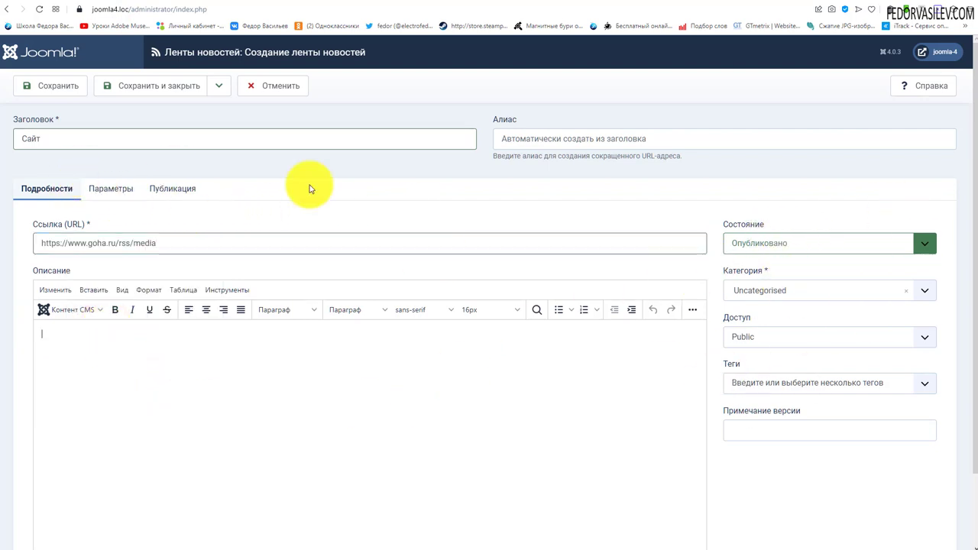
left_click(162, 91)
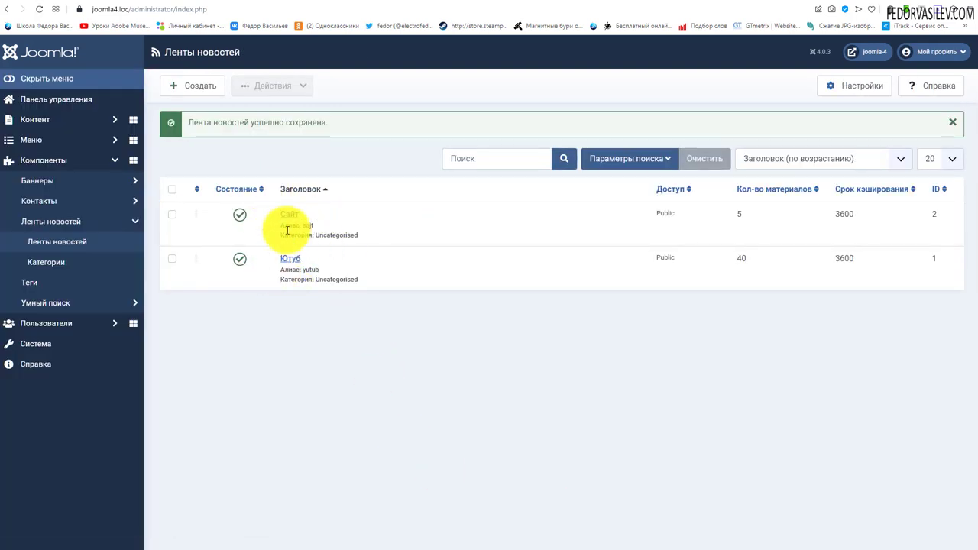
Step: Open the Rss item of Main Menu for editing
left_click(48, 144)
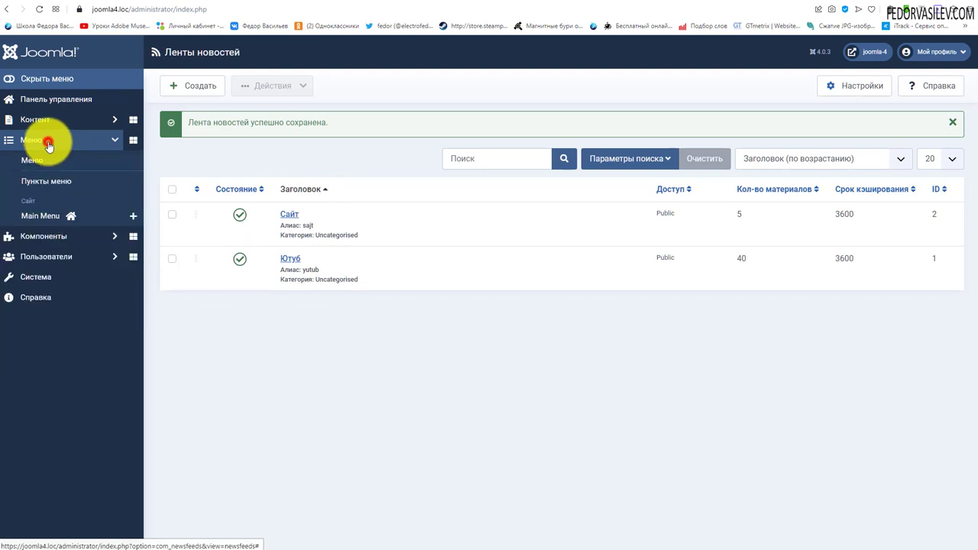
left_click(40, 215)
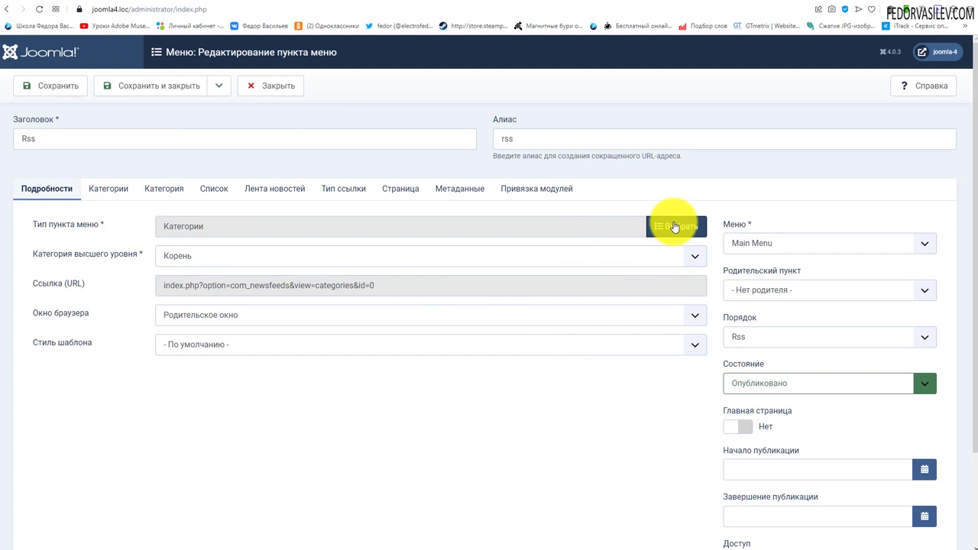
Step: Try the Лента новостей type for the Rss menu item and look at the feeds available for it without choosing one
left_click(674, 227)
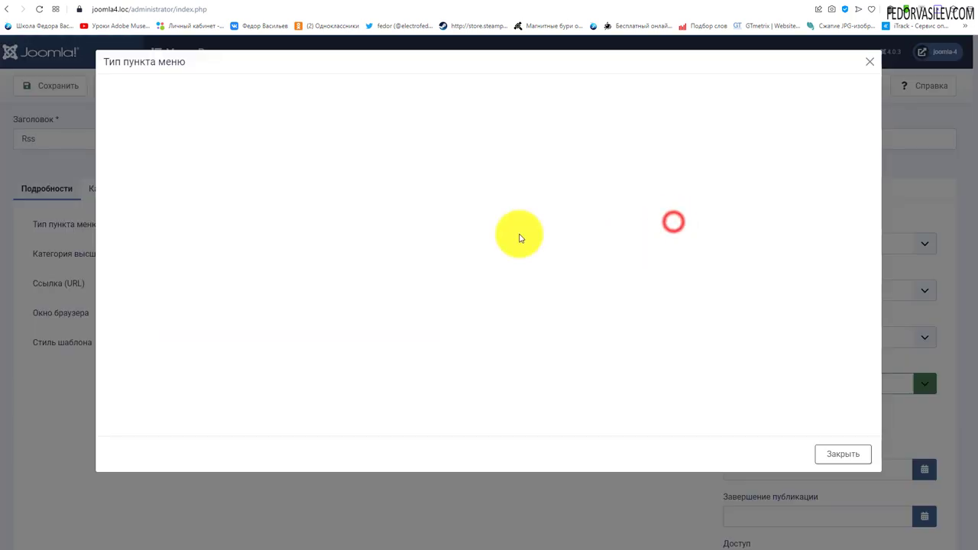
left_click(158, 129)
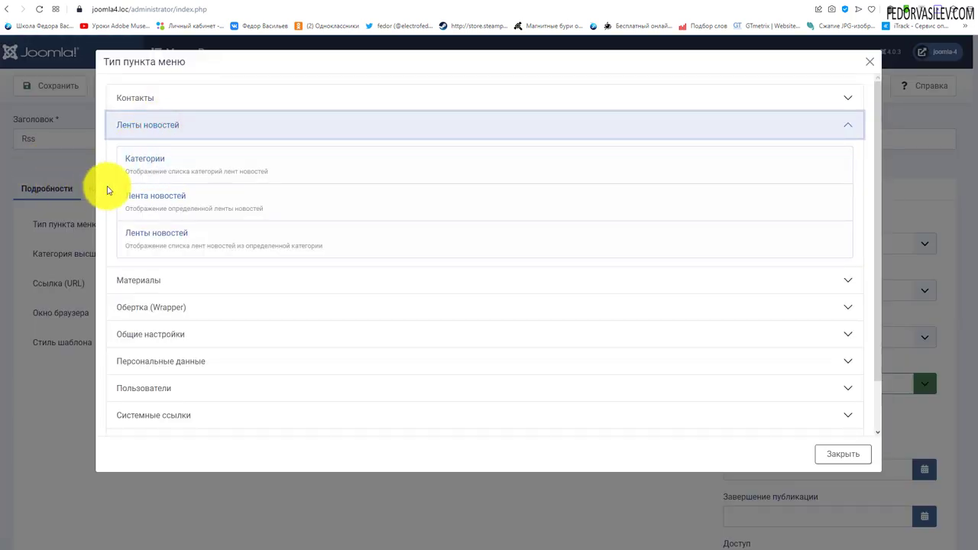
left_click(142, 199)
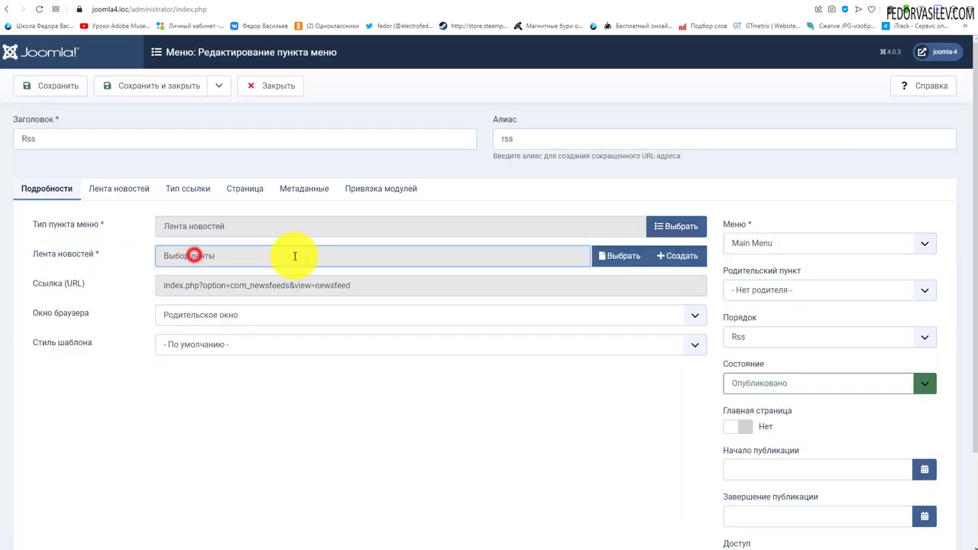
left_click(616, 255)
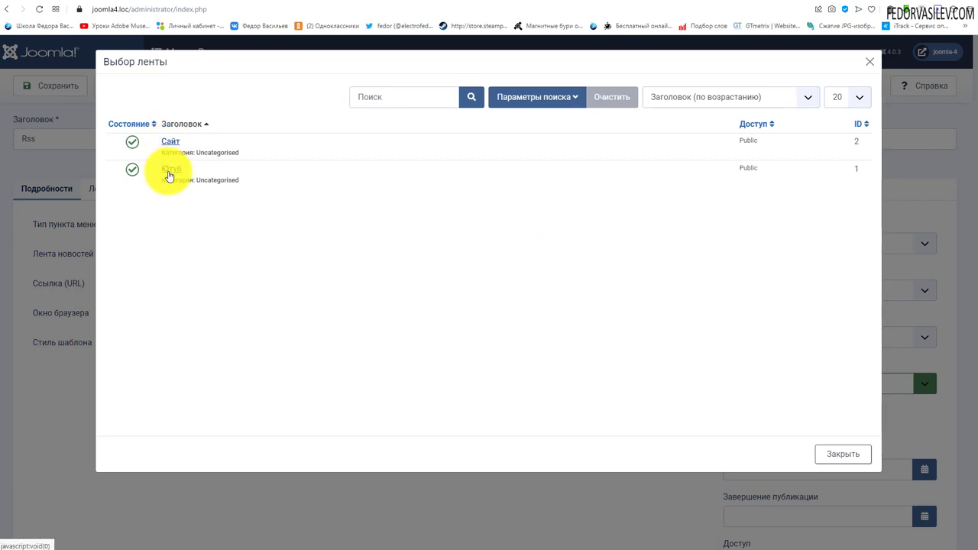
left_click(868, 61)
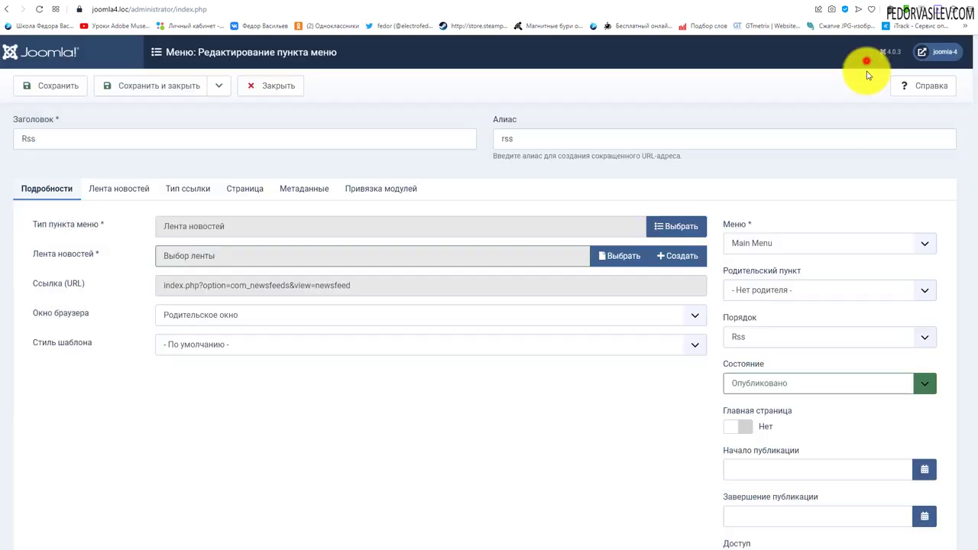
left_click(619, 260)
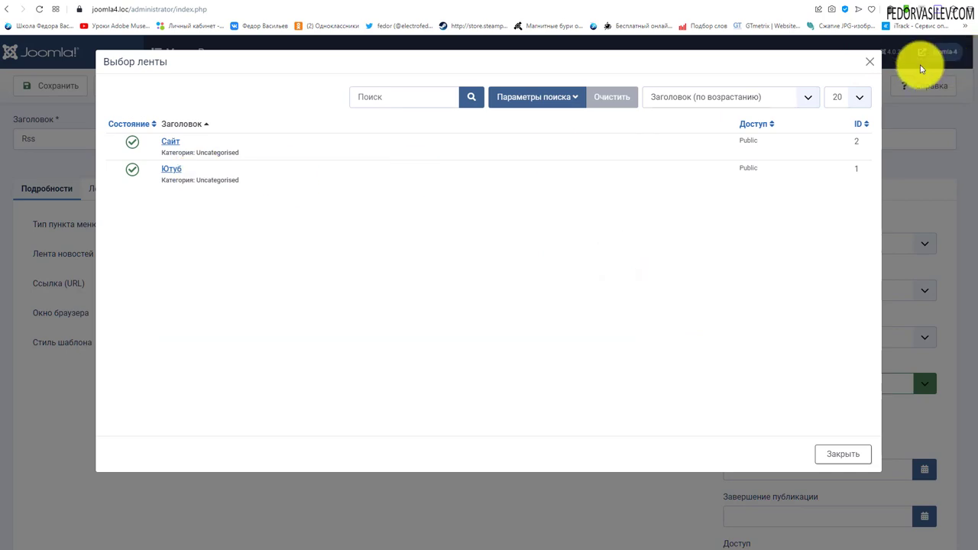
left_click(871, 61)
Step: Set the Rss menu item's type to Ленты новостей with the category Uncategorised, and save it
left_click(663, 226)
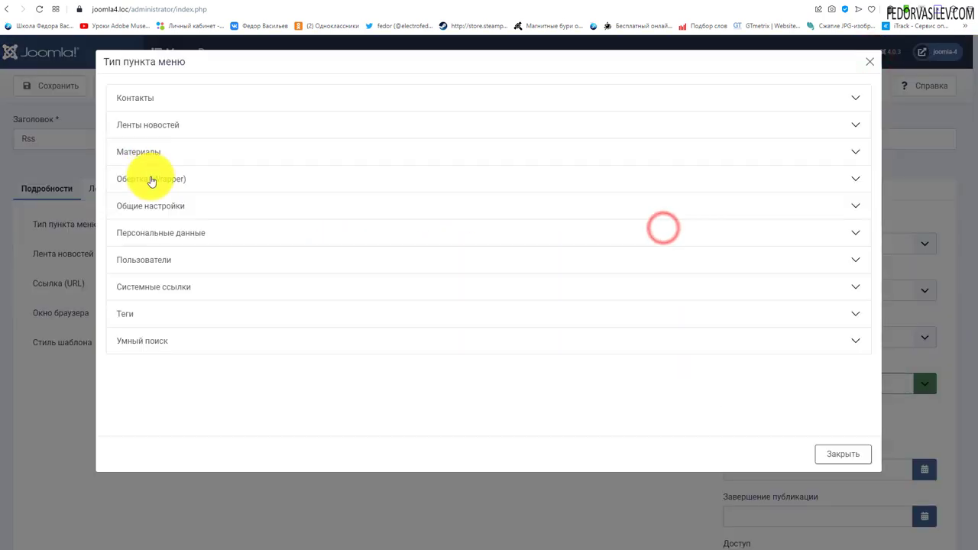
left_click(145, 126)
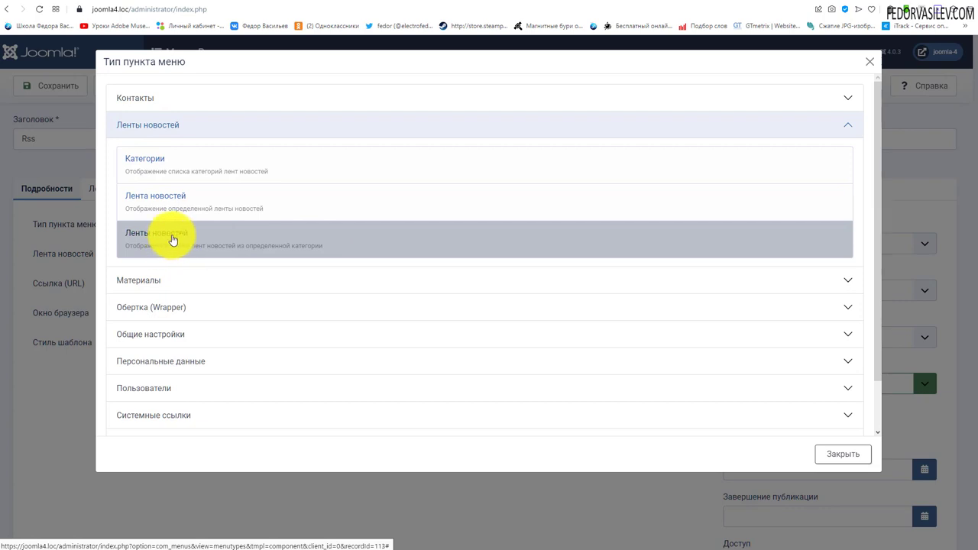
left_click(173, 240)
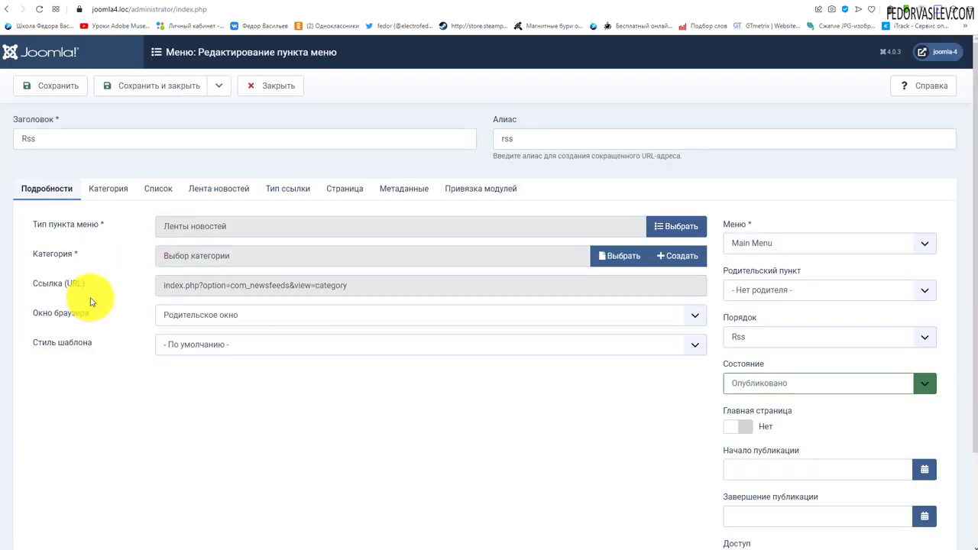
left_click(620, 256)
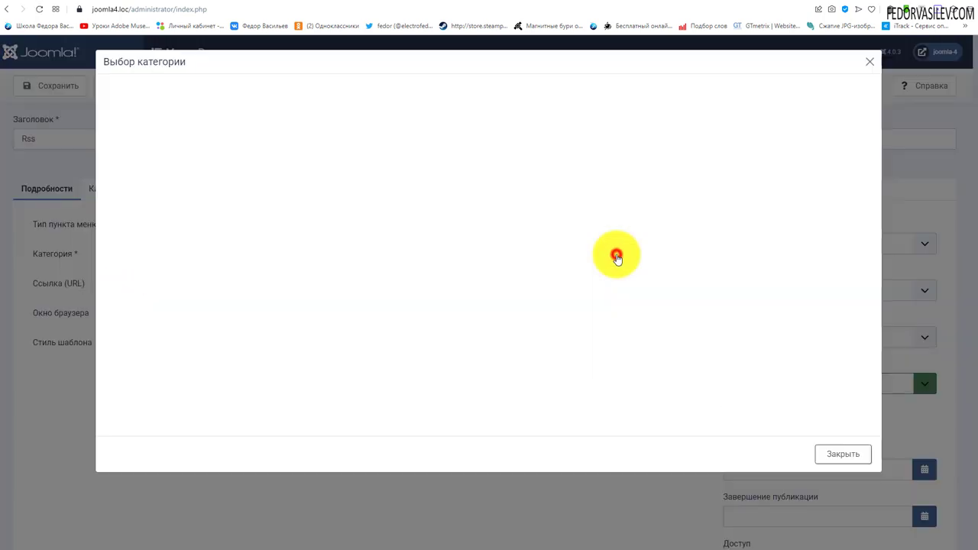
left_click(192, 156)
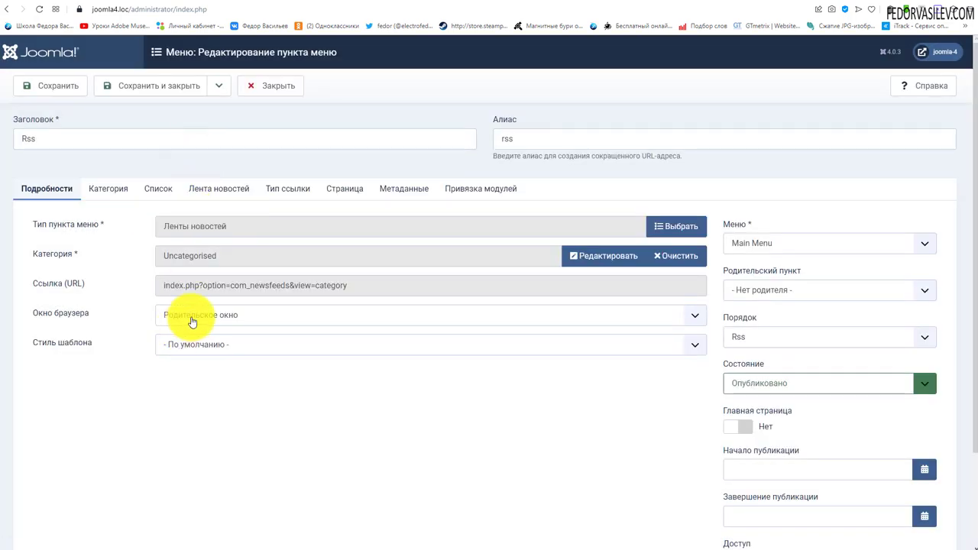
left_click(49, 86)
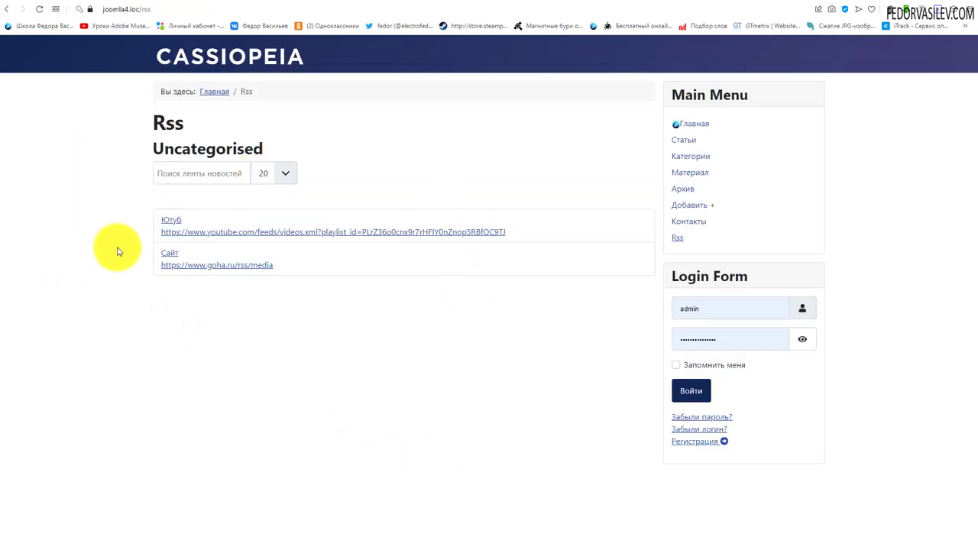
Step: Open the Сайт feed from the site's Rss page and examine how its news items, images and text are displayed
left_click(168, 252)
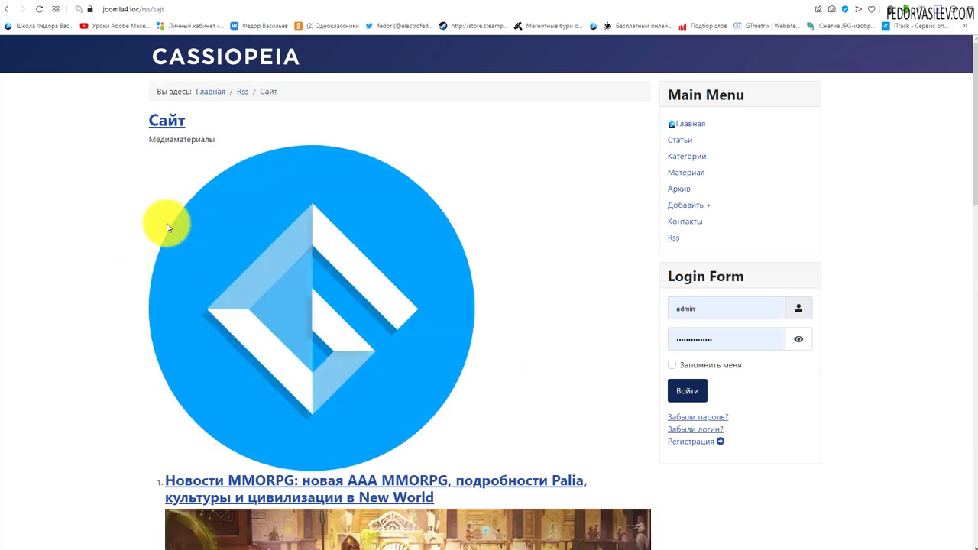
scroll(168, 222, "down", 3)
scroll(168, 222, "down", 2)
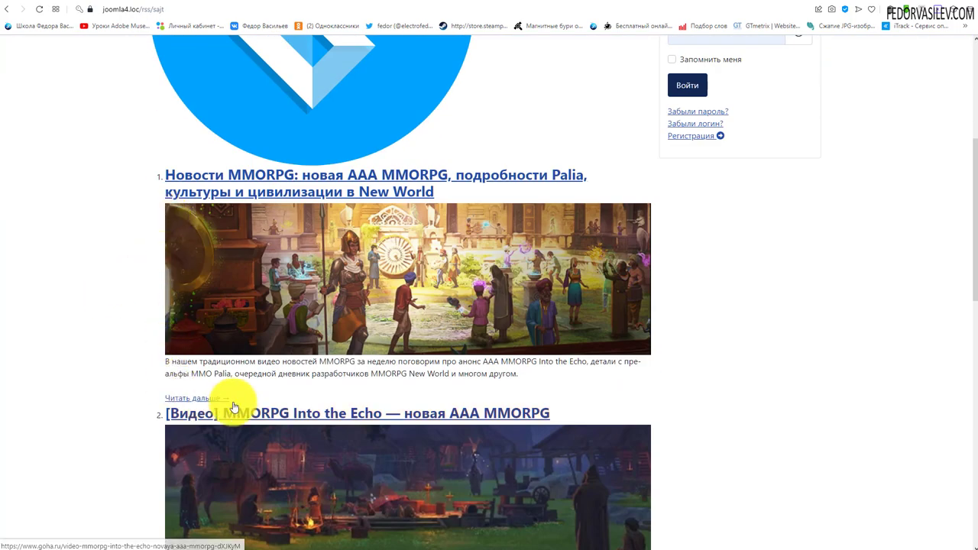
left_click_drag(237, 395, 298, 364)
left_click(99, 356)
scroll(109, 203, "down", 8)
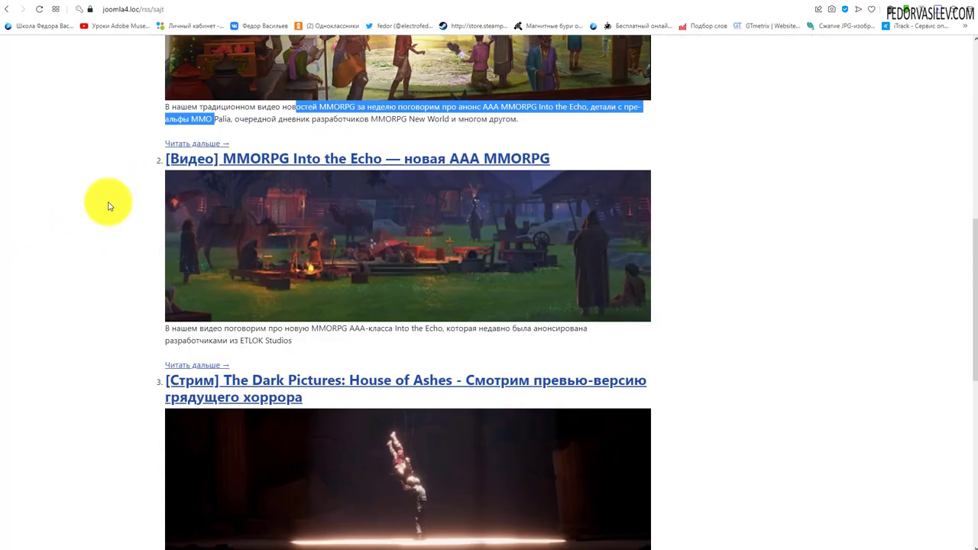
scroll(109, 204, "down", 3)
scroll(191, 392, "up", 10)
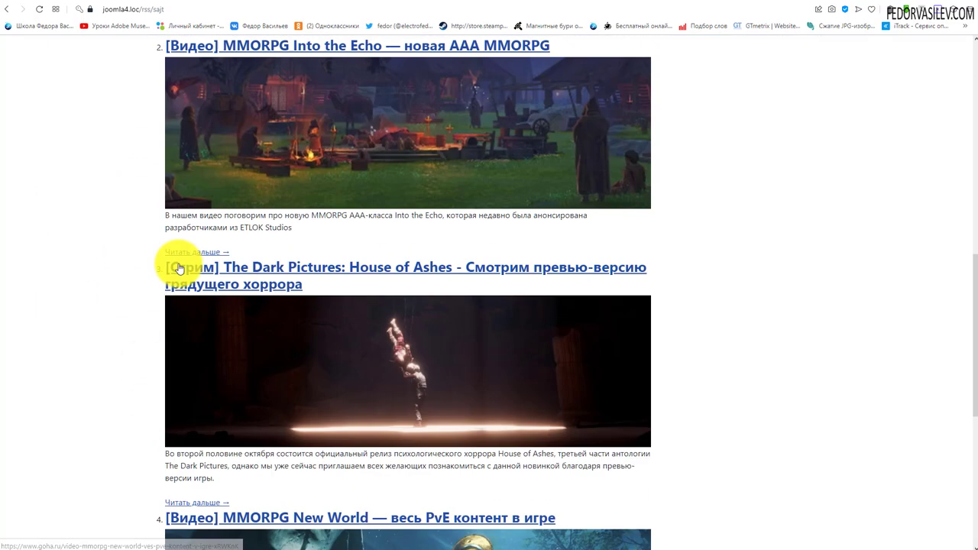
Step: Close the Rss menu item in the administrator and open the list of news feeds
left_click(120, 2)
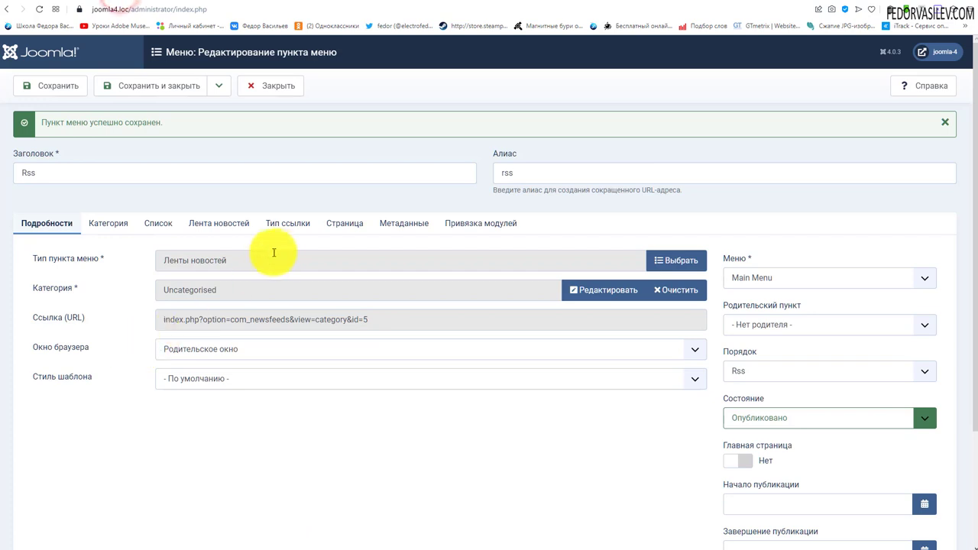
left_click(276, 95)
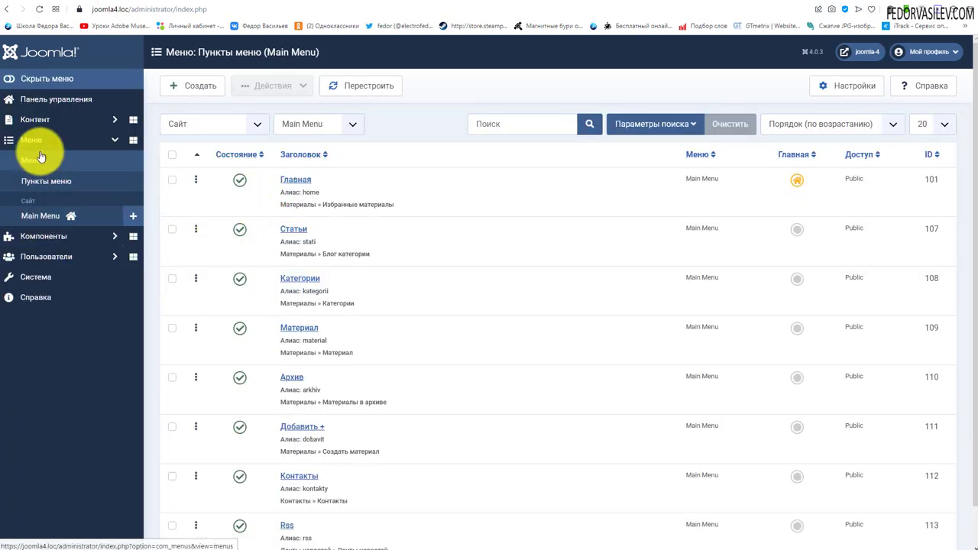
left_click(75, 236)
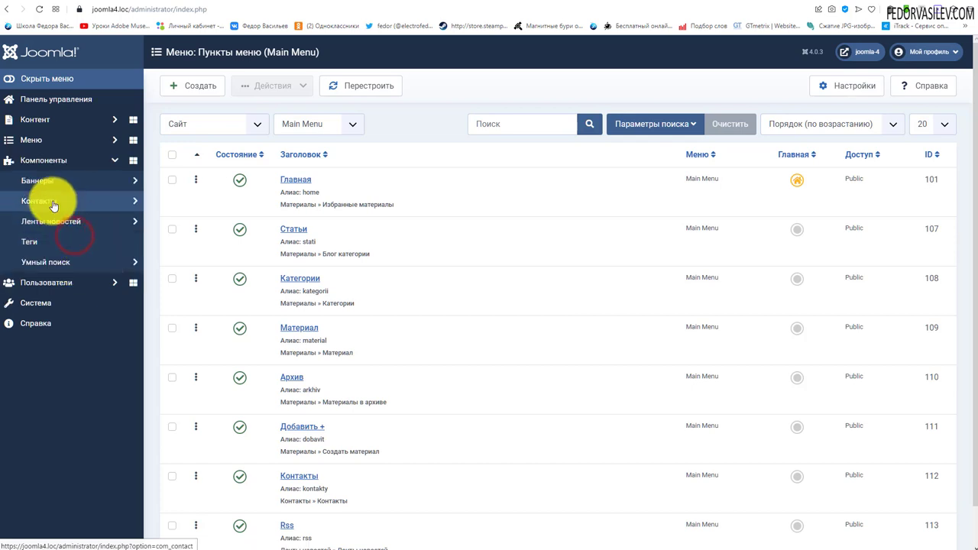
left_click(54, 221)
left_click(57, 241)
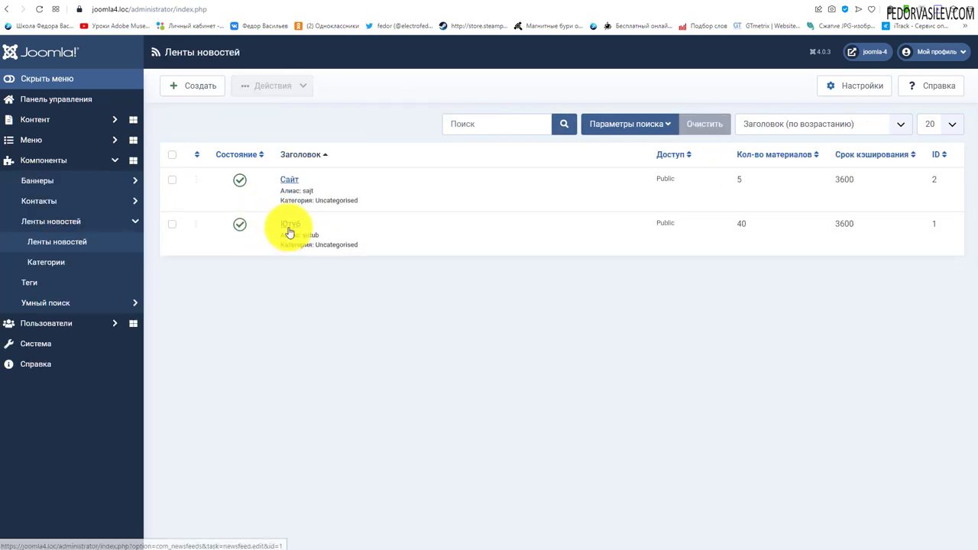
Step: Increase the Количество материалов setting of the Сайт news feed and save the feed
left_click(289, 179)
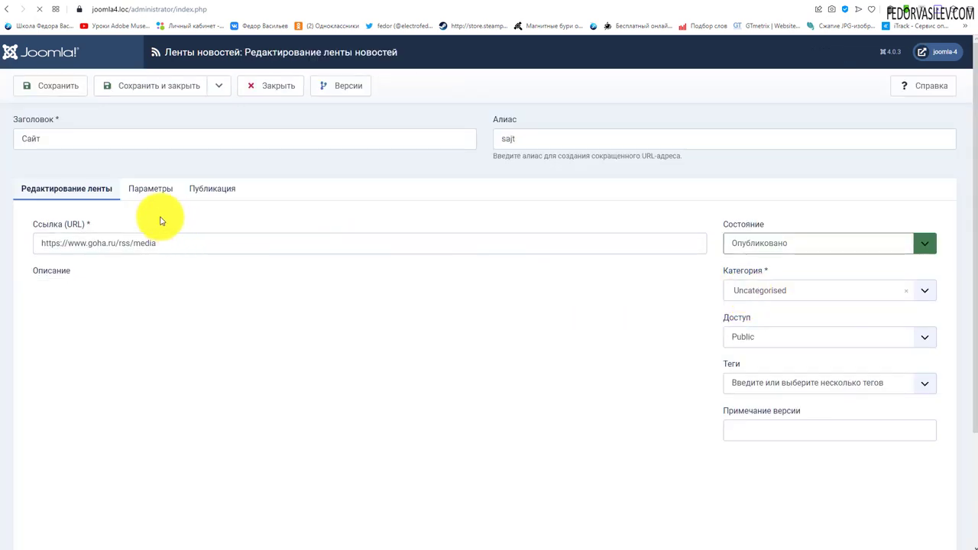
left_click(146, 201)
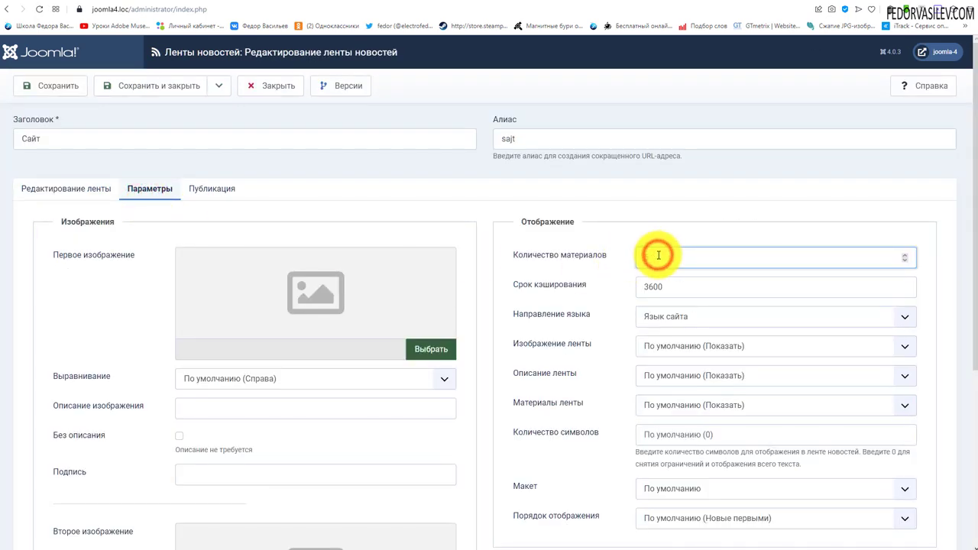
left_click(67, 89)
Step: Reload the Сайт feed page on the site and examine how many news items it lists, down to the end
left_click(183, 3)
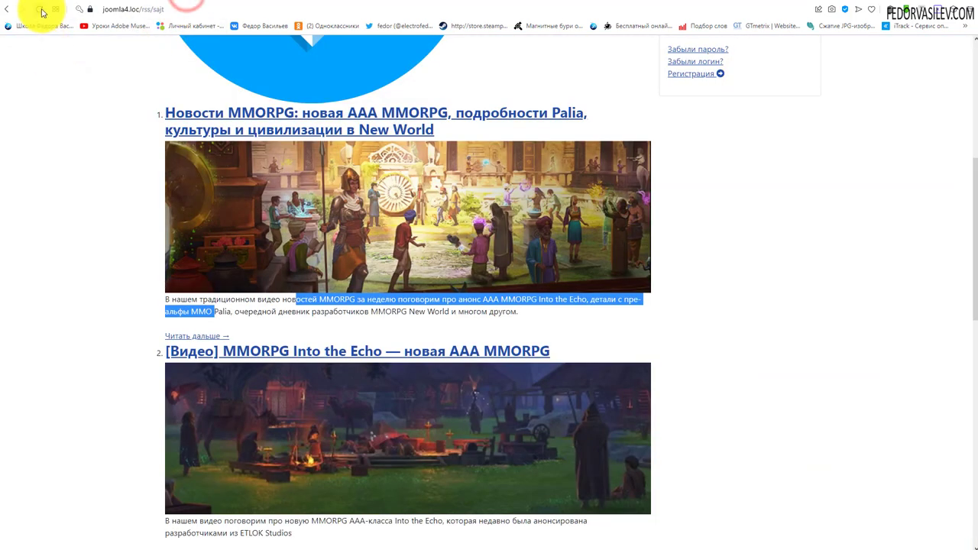
left_click(41, 10)
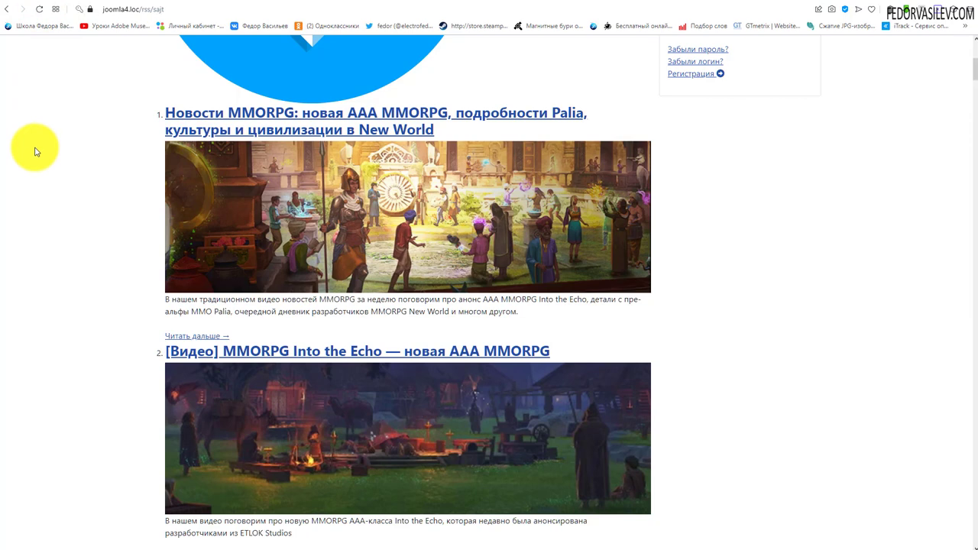
scroll(797, 426, "down", 20)
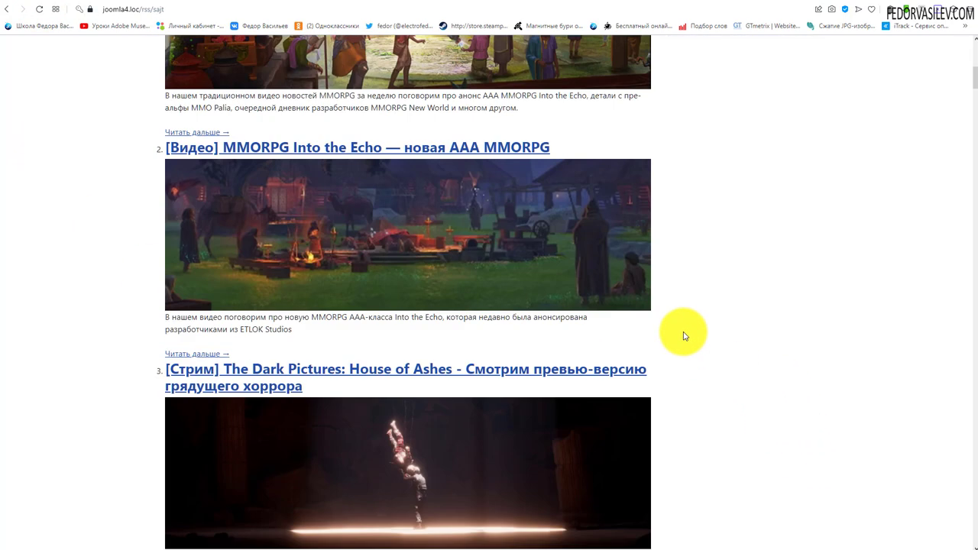
scroll(675, 306, "down", 20)
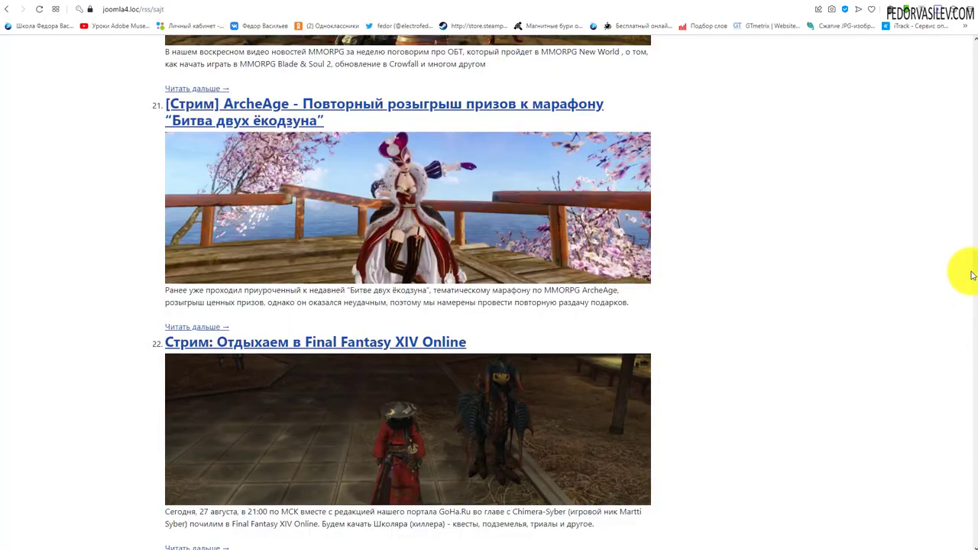
left_click_drag(971, 275, 972, 527)
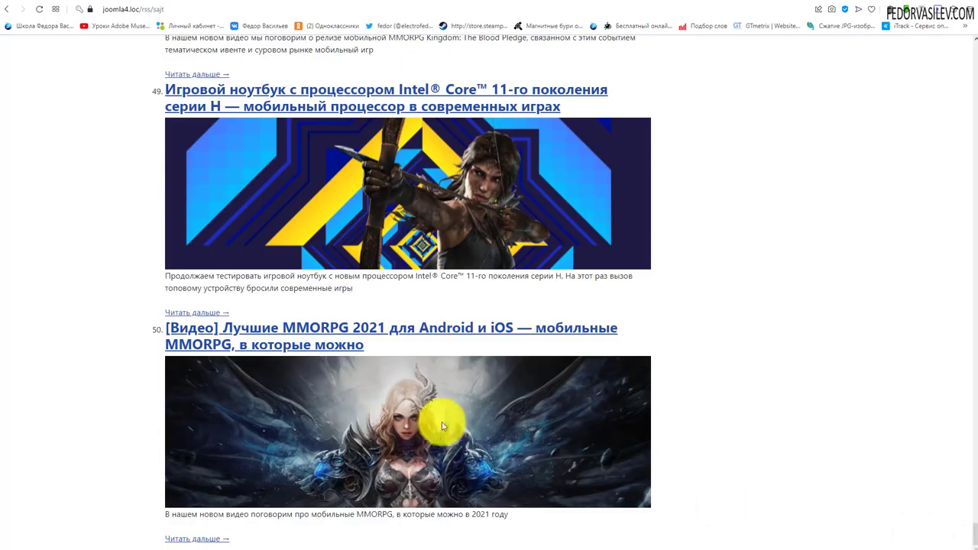
scroll(326, 417, "up", 5)
scroll(327, 417, "up", 20)
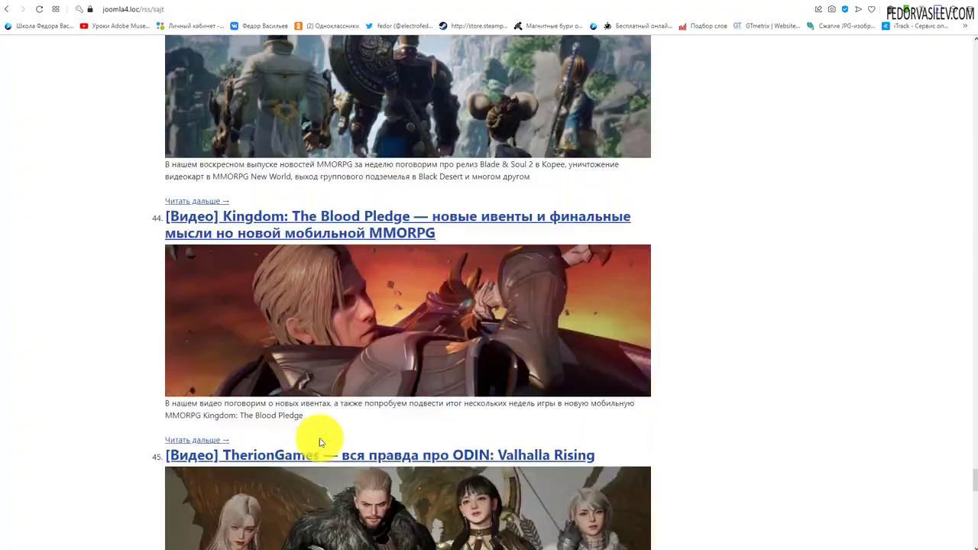
scroll(309, 378, "up", 20)
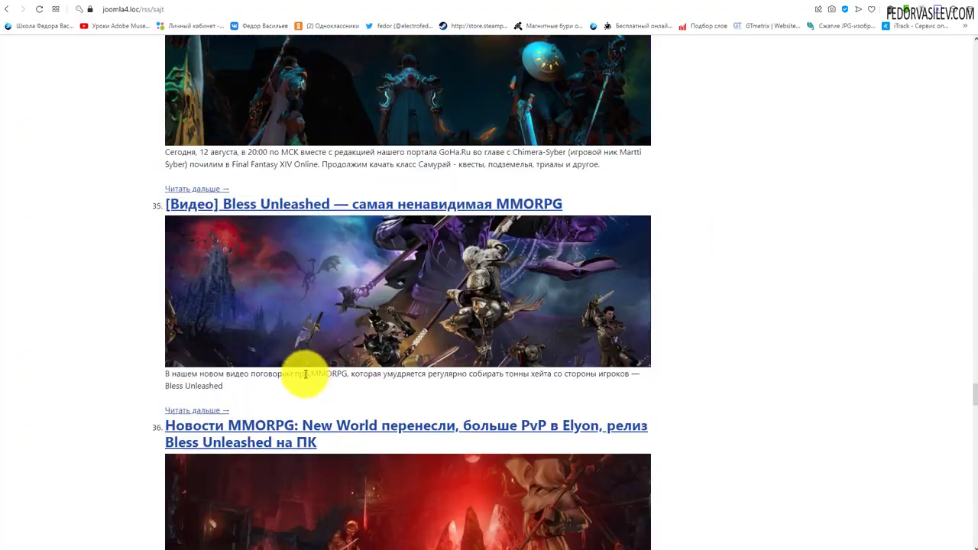
scroll(308, 357, "up", 18)
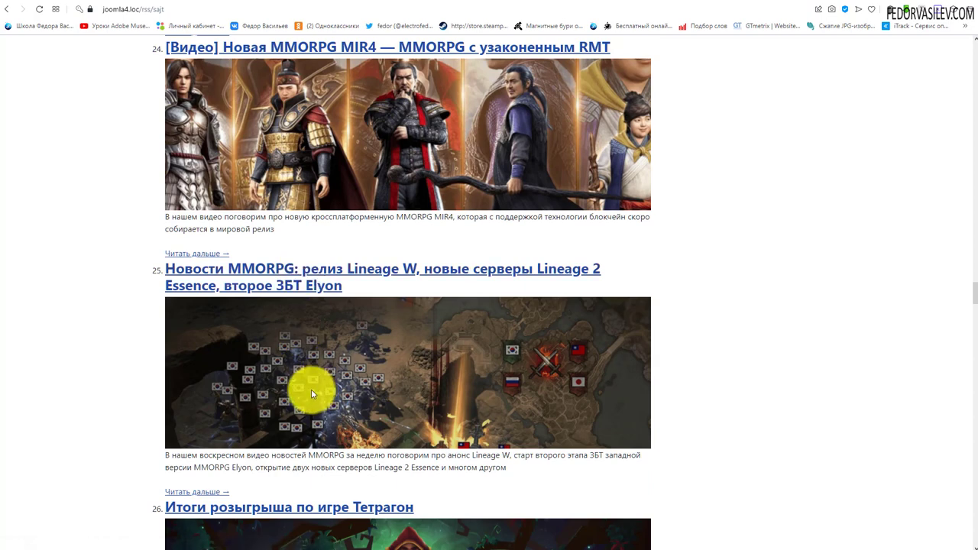
Step: Open the Lineage W news item from the Сайт feed, look over the article on goha.ru, and return to the feed page
left_click(279, 270)
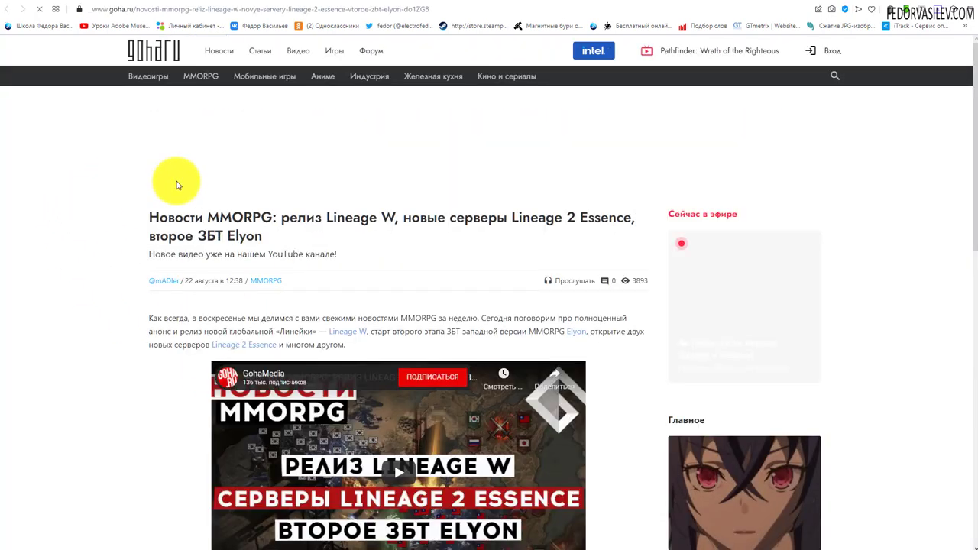
scroll(175, 183, "down", 2)
scroll(176, 184, "down", 6)
scroll(247, 192, "up", 6)
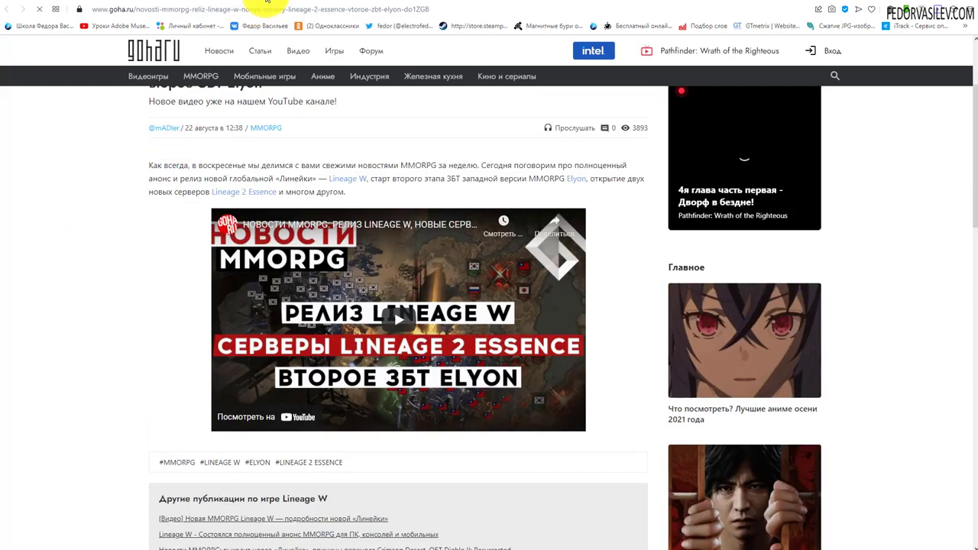
left_click(267, 4)
scroll(218, 221, "up", 20)
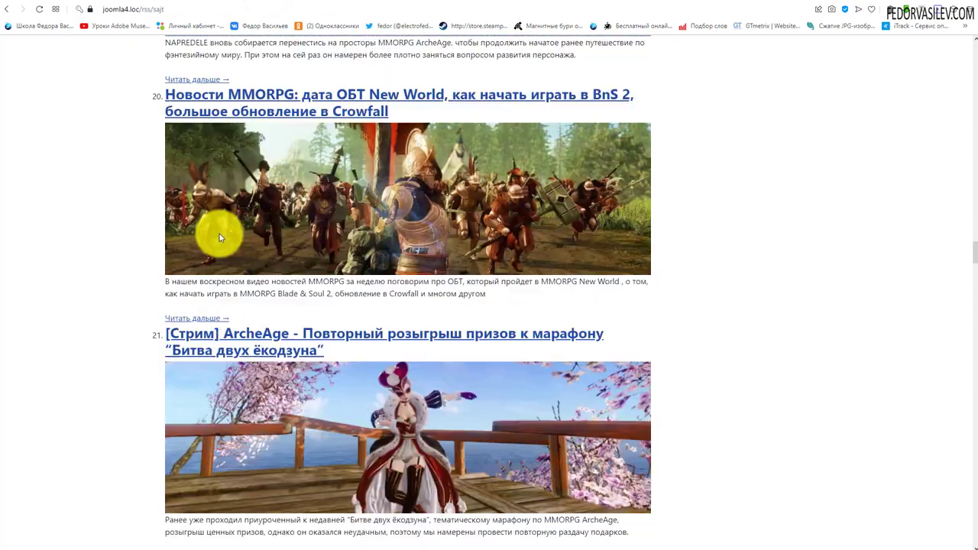
scroll(220, 240, "up", 15)
Step: Set the Rss menu item's type to Лента новостей with the Сайт feed, and save it
key("ctrl+Tab")
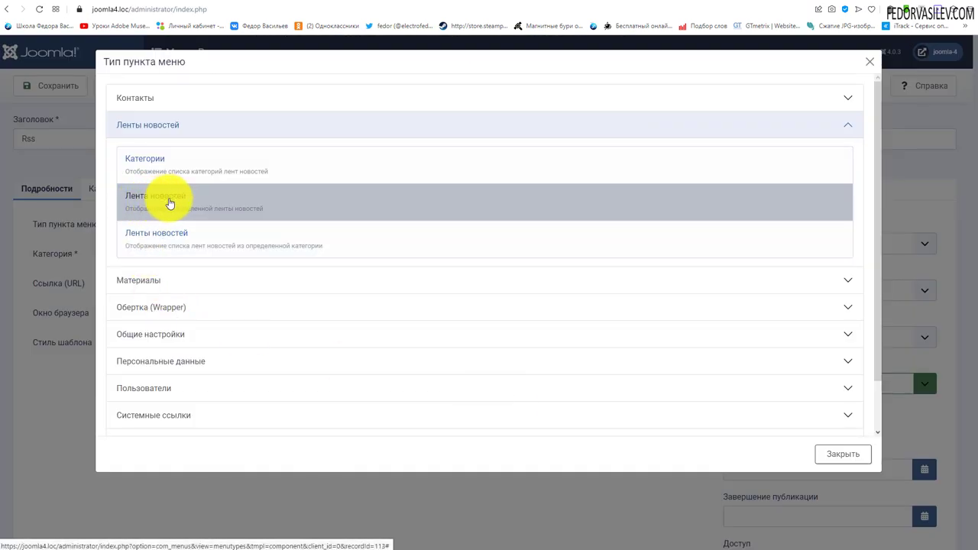
left_click(165, 197)
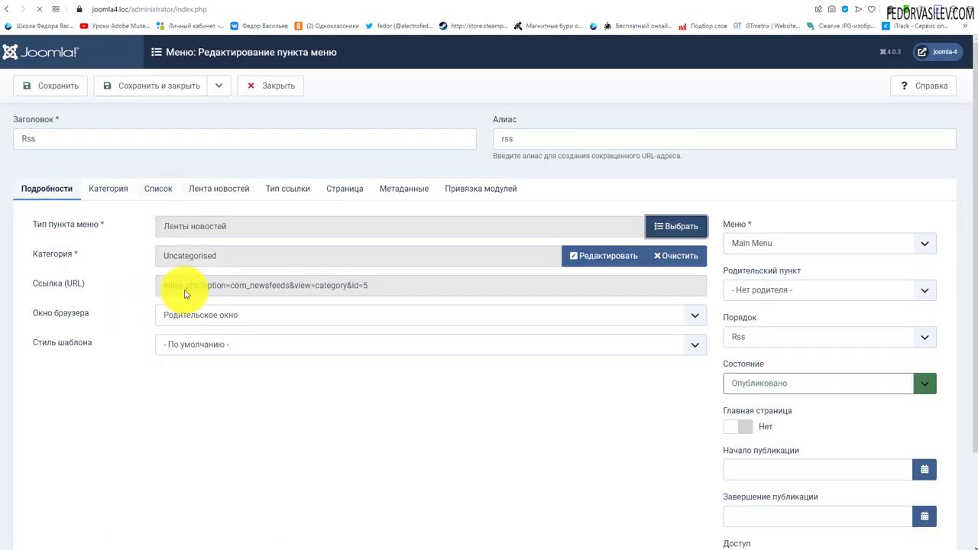
left_click(615, 264)
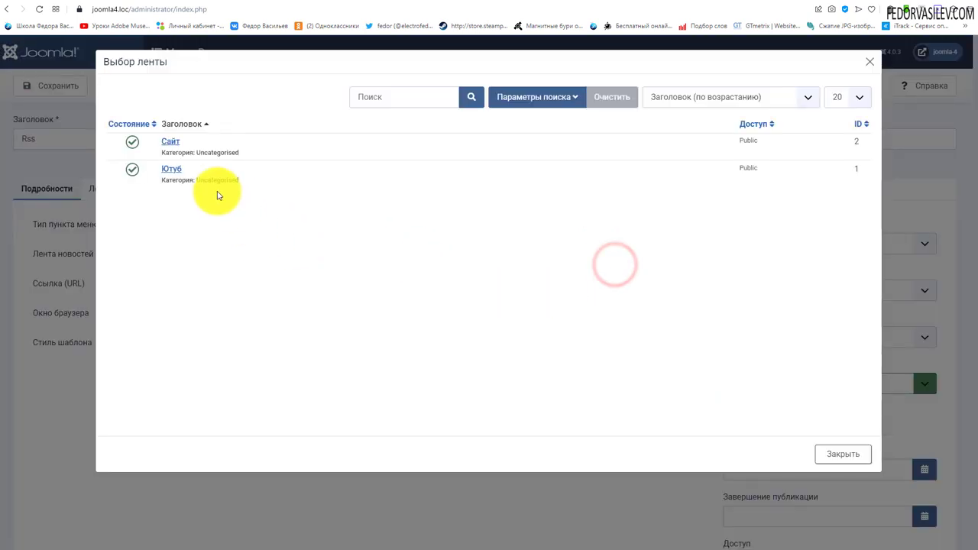
left_click(167, 144)
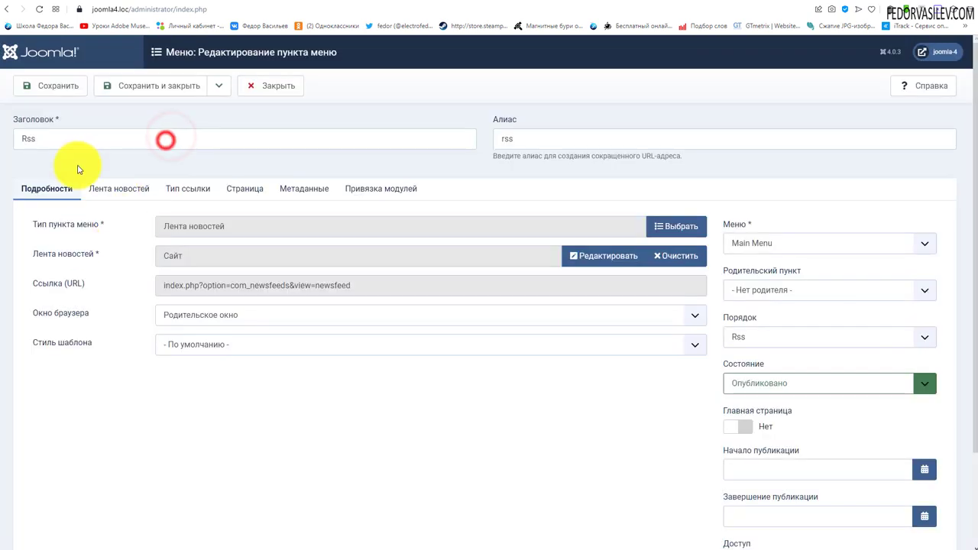
left_click(38, 88)
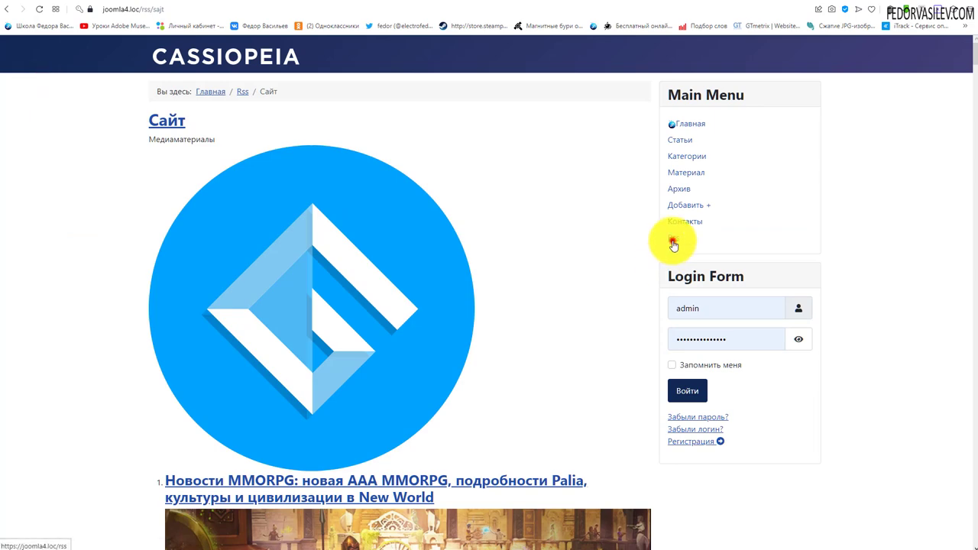
Step: Open the Rss page from the site's Main Menu and examine the Сайт feed's news items displayed directly on it
left_click(672, 241)
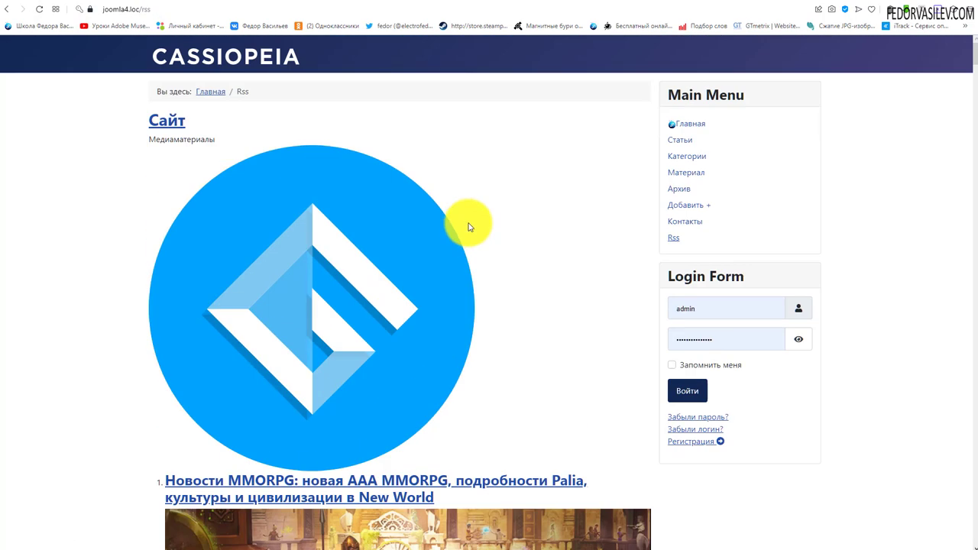
left_click(685, 125)
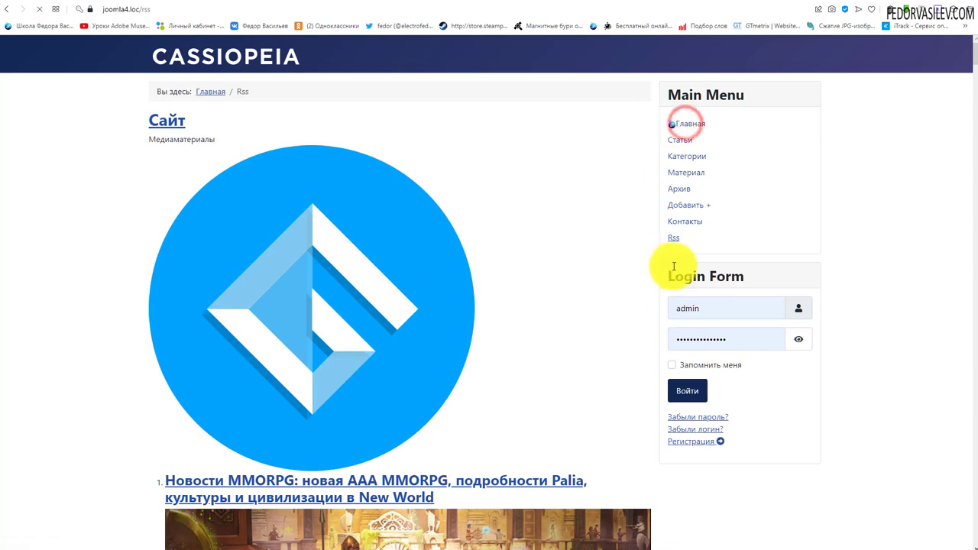
left_click(673, 238)
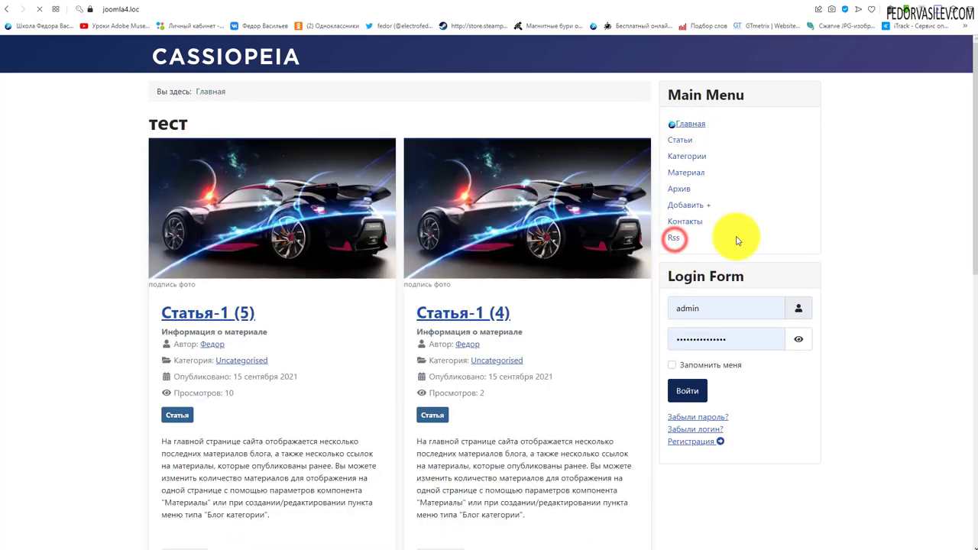
scroll(307, 145, "down", 10)
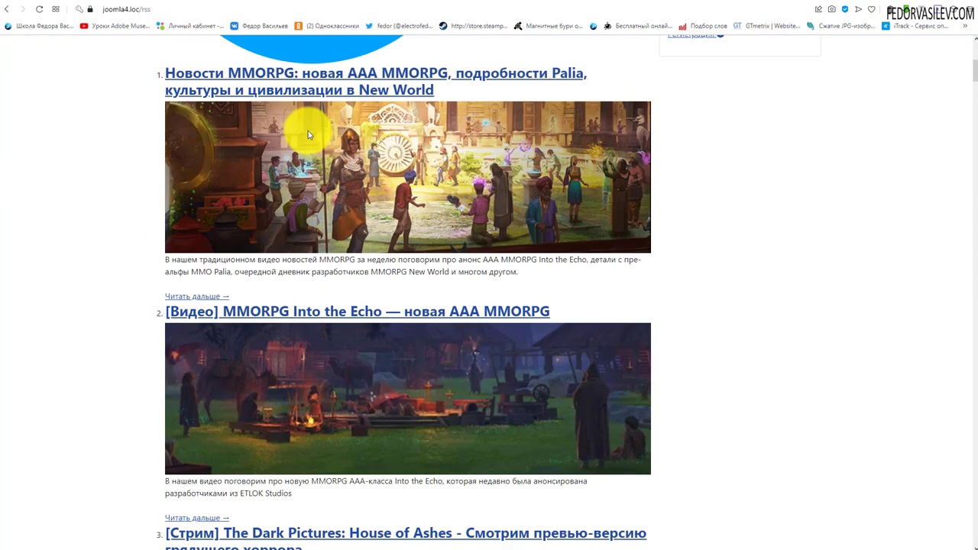
scroll(304, 168, "down", 20)
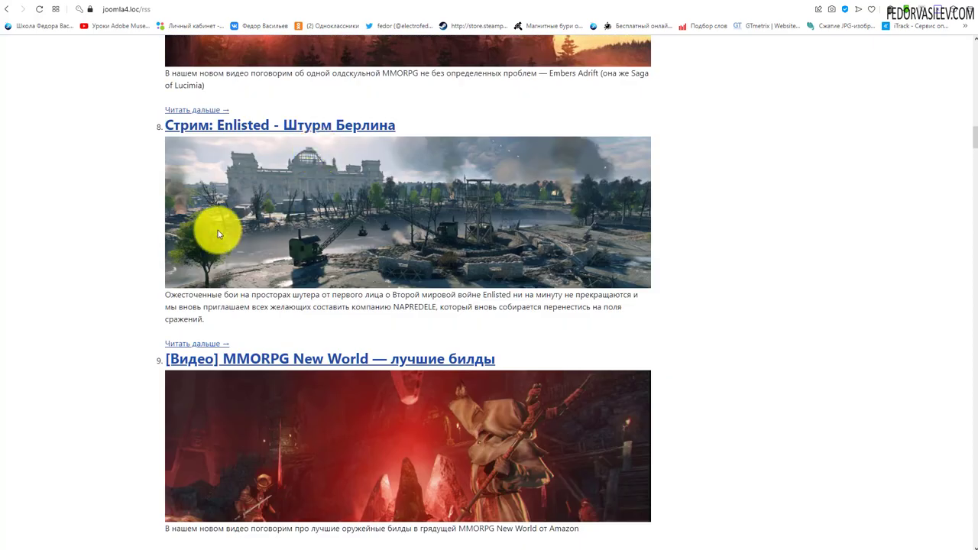
scroll(249, 198, "down", 18)
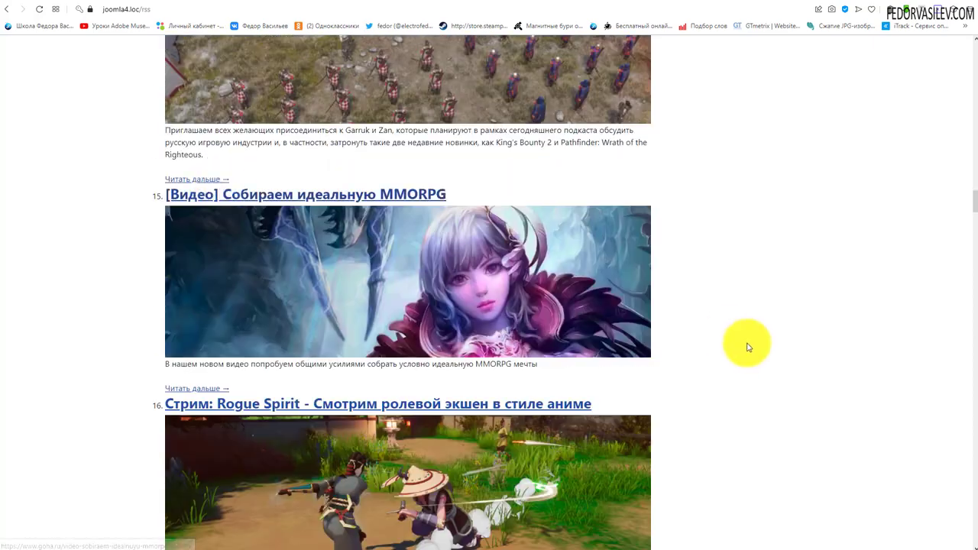
left_click_drag(971, 206, 973, 535)
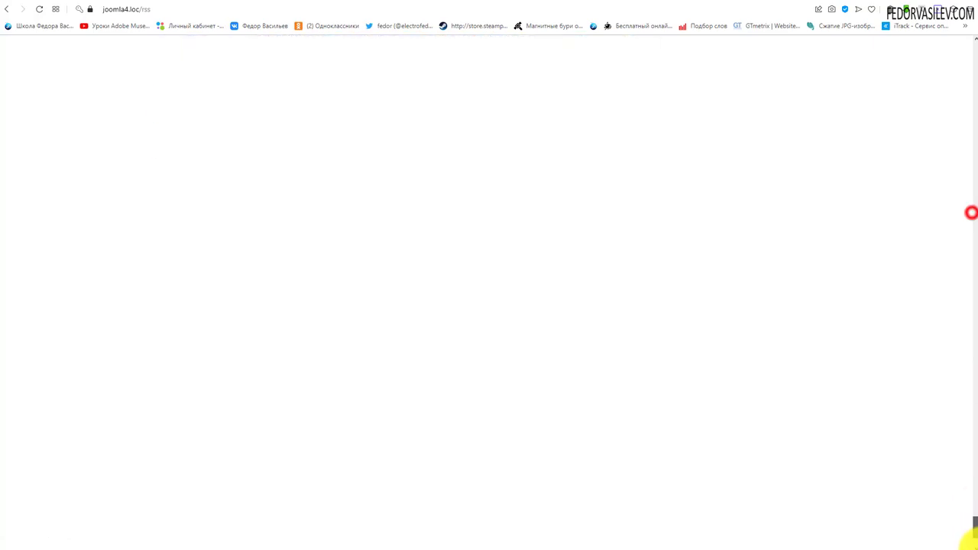
key("Home")
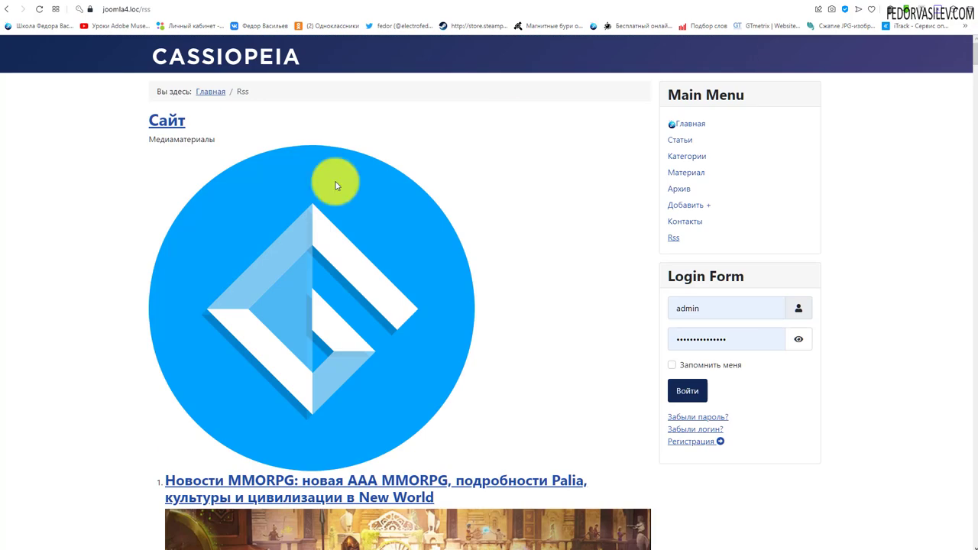
scroll(336, 186, "down", 3)
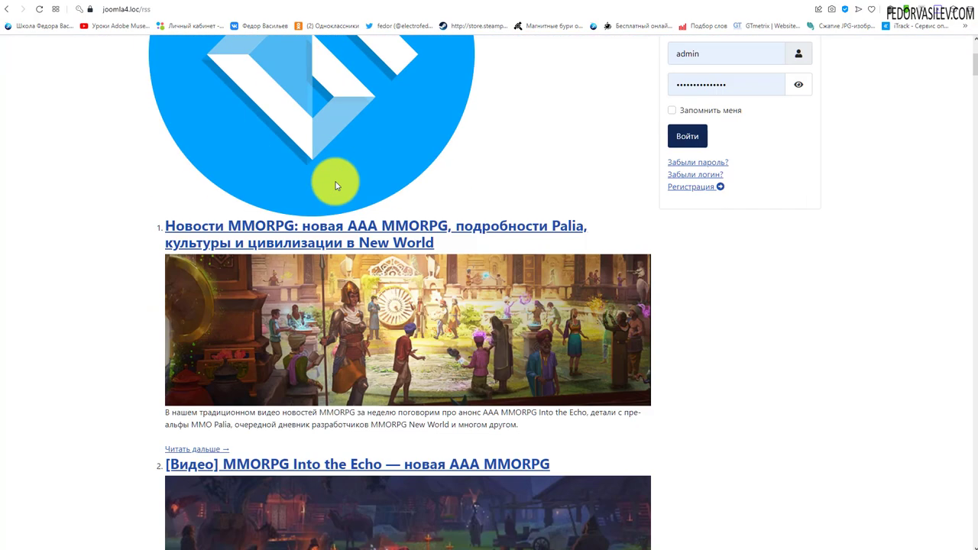